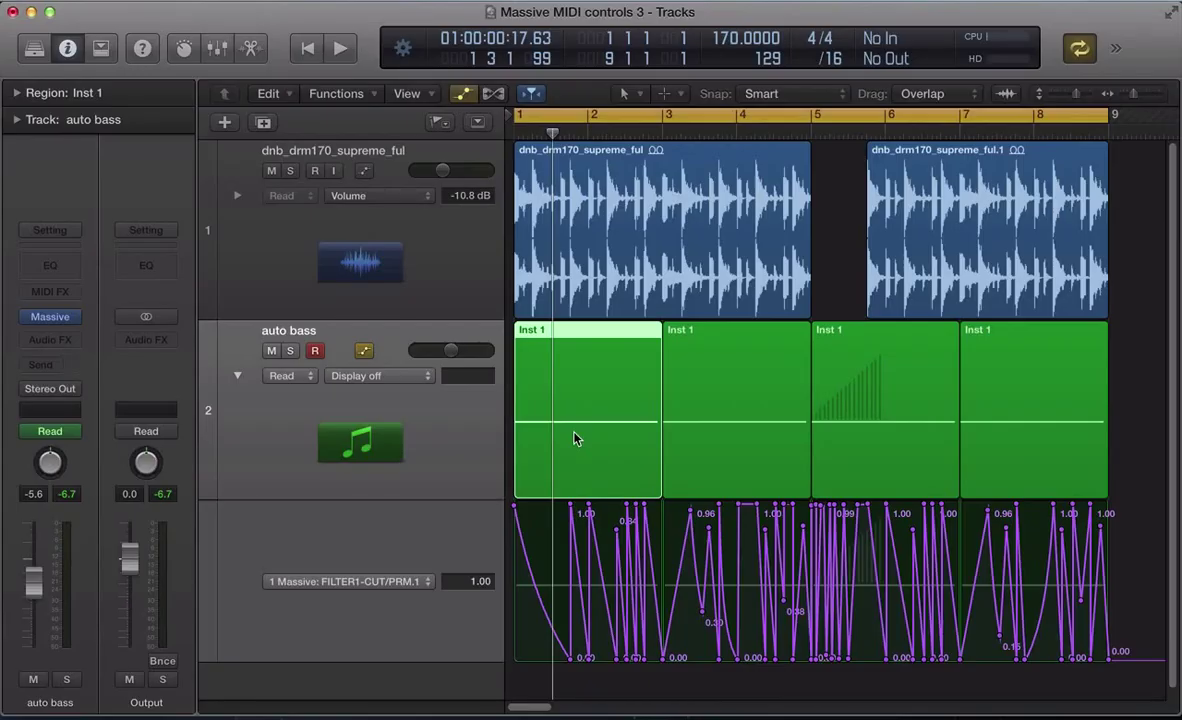
Play back the full arrangement and inspect the Massive synth on the auto bass track
key(space)
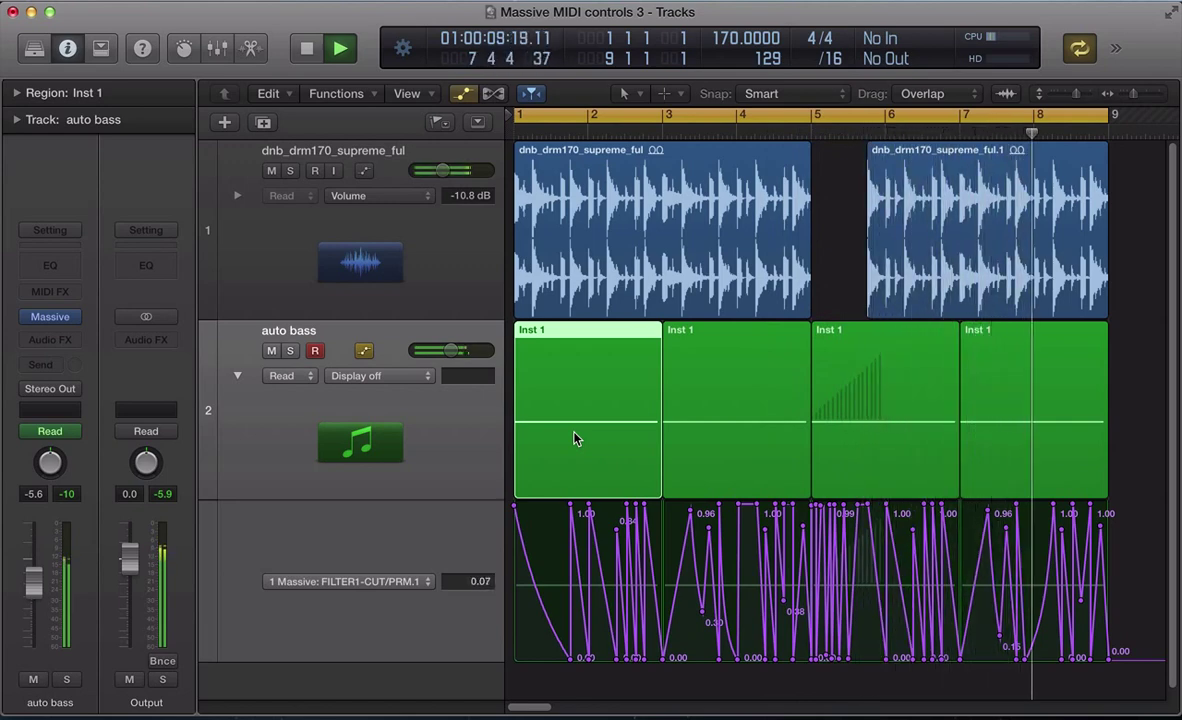
key(space)
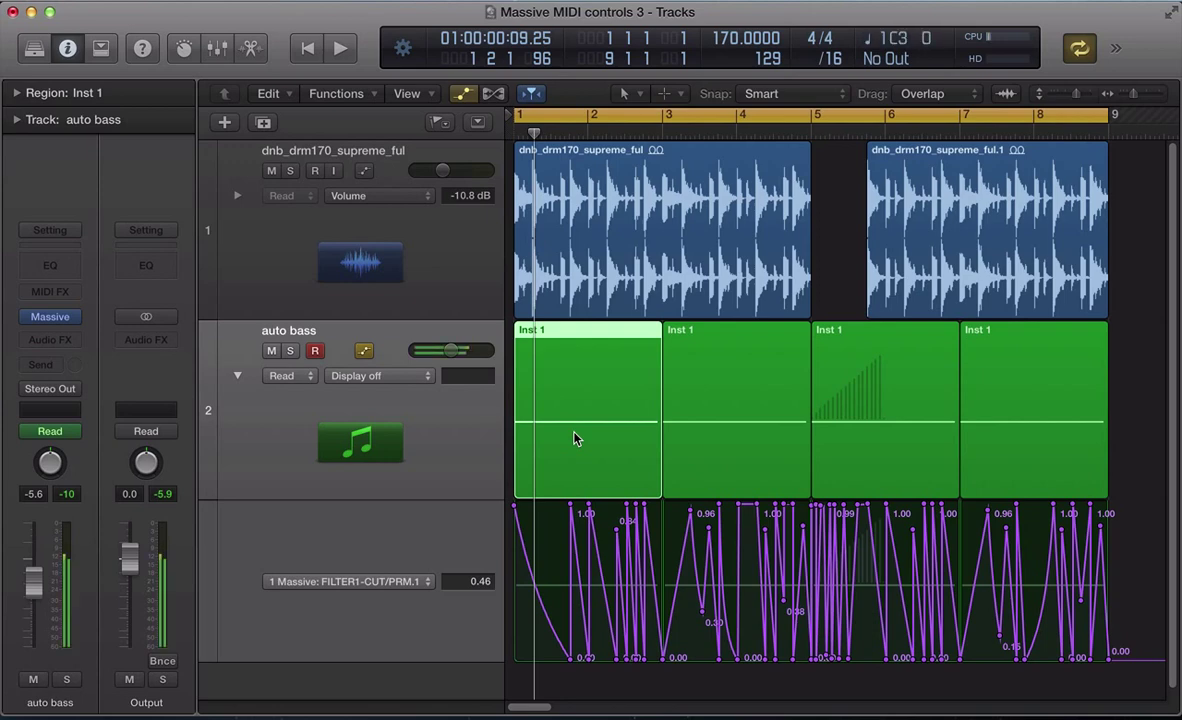
click(50, 316)
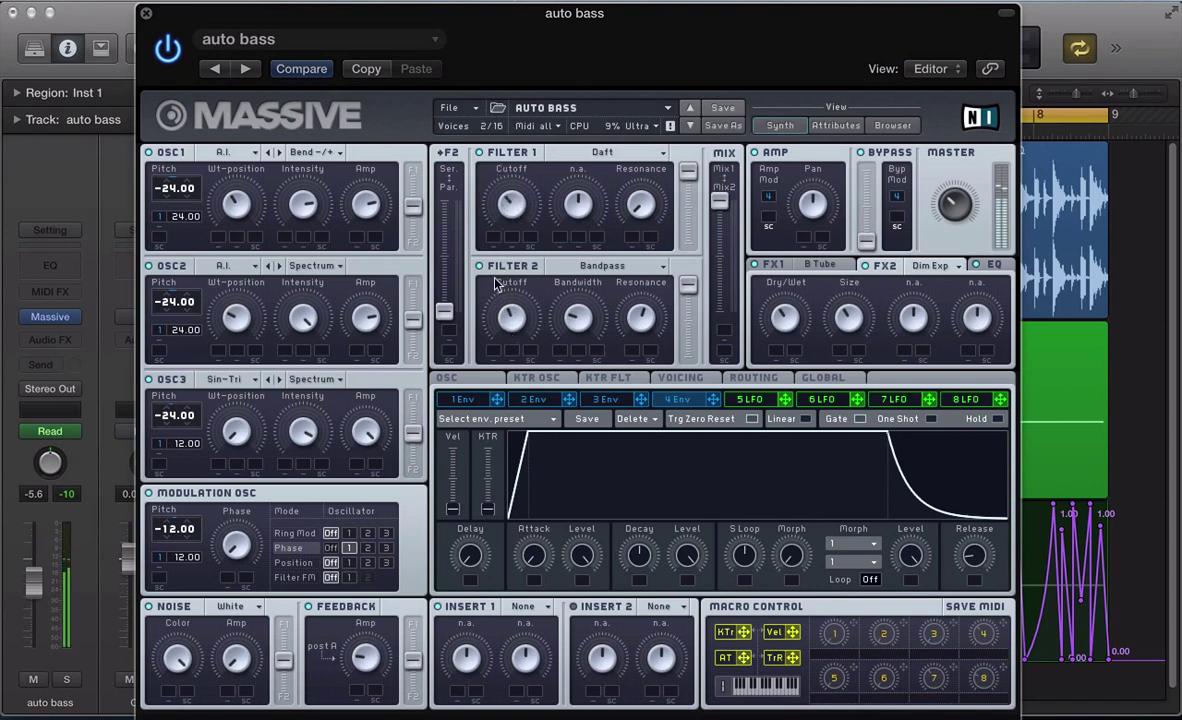
click(145, 16)
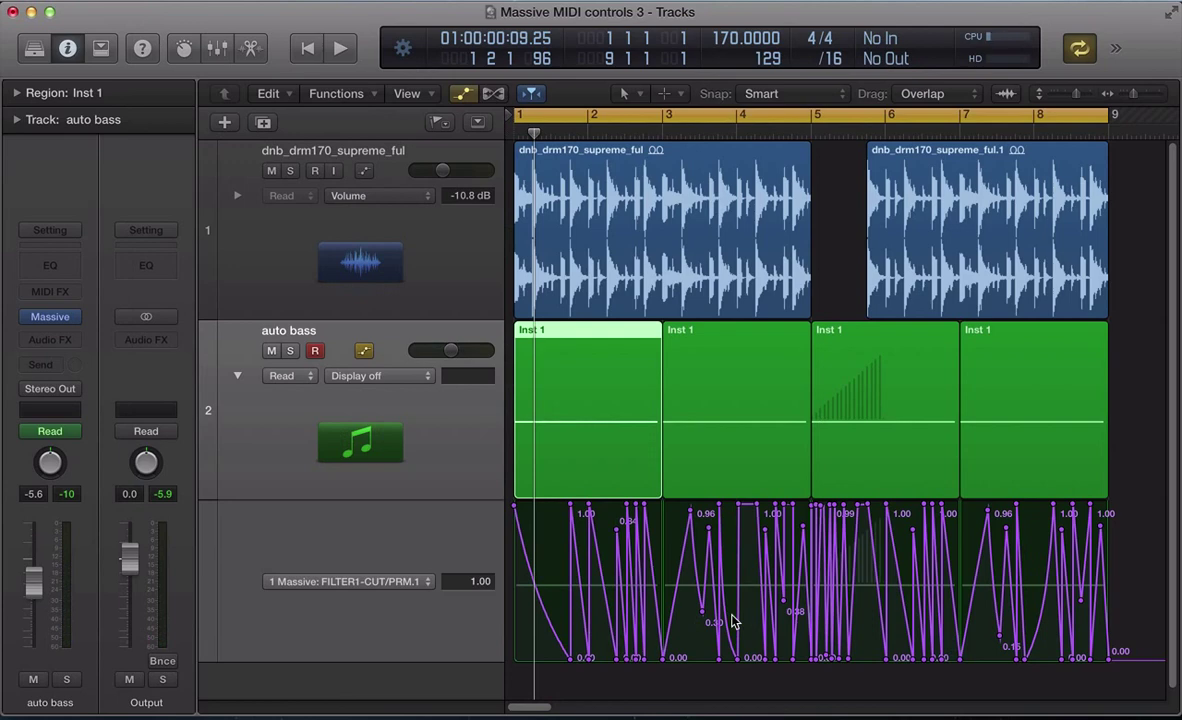
Examine the Massive FILTER1-CUT automation curve along the auto bass track
key(super+Right)
key(super+Right)
key(super+Right)
key(super+Right)
key(super+Right)
key(super+Left)
key(super+Left)
key(super+Left)
key(super+Left)
scroll(556, 598, down, 2)
Play the auto bass track in solo from bar 1, selecting all four of its regions
key(Return)
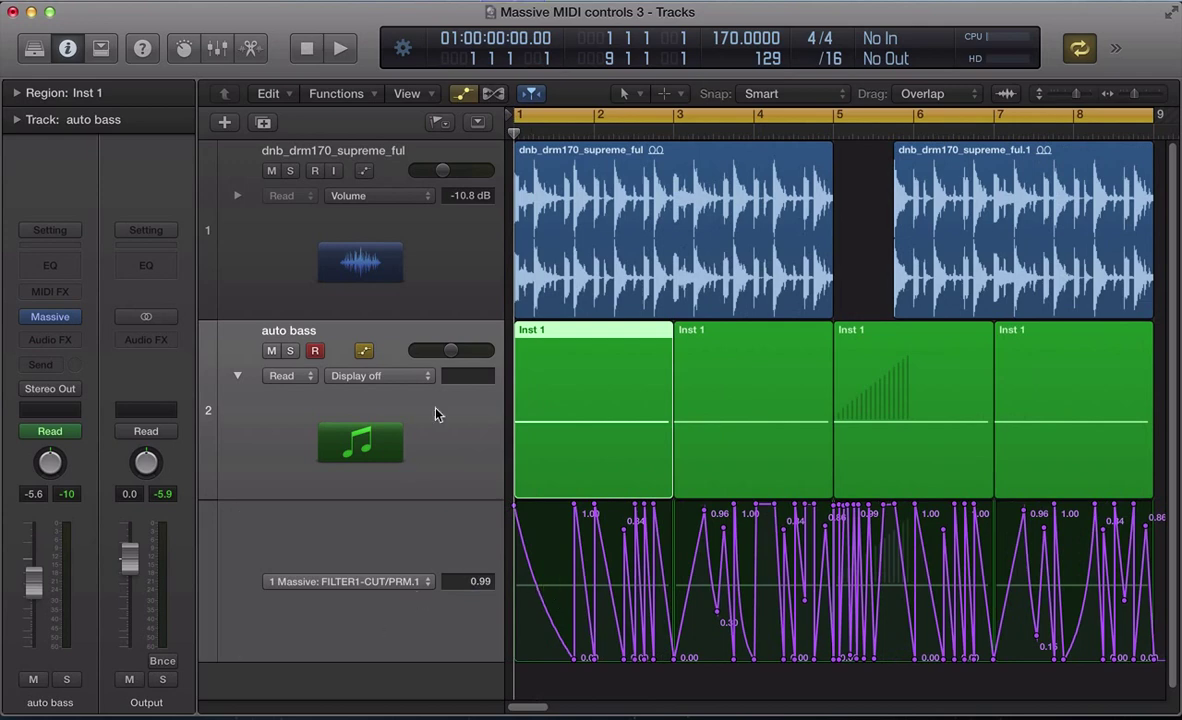
click(47, 317)
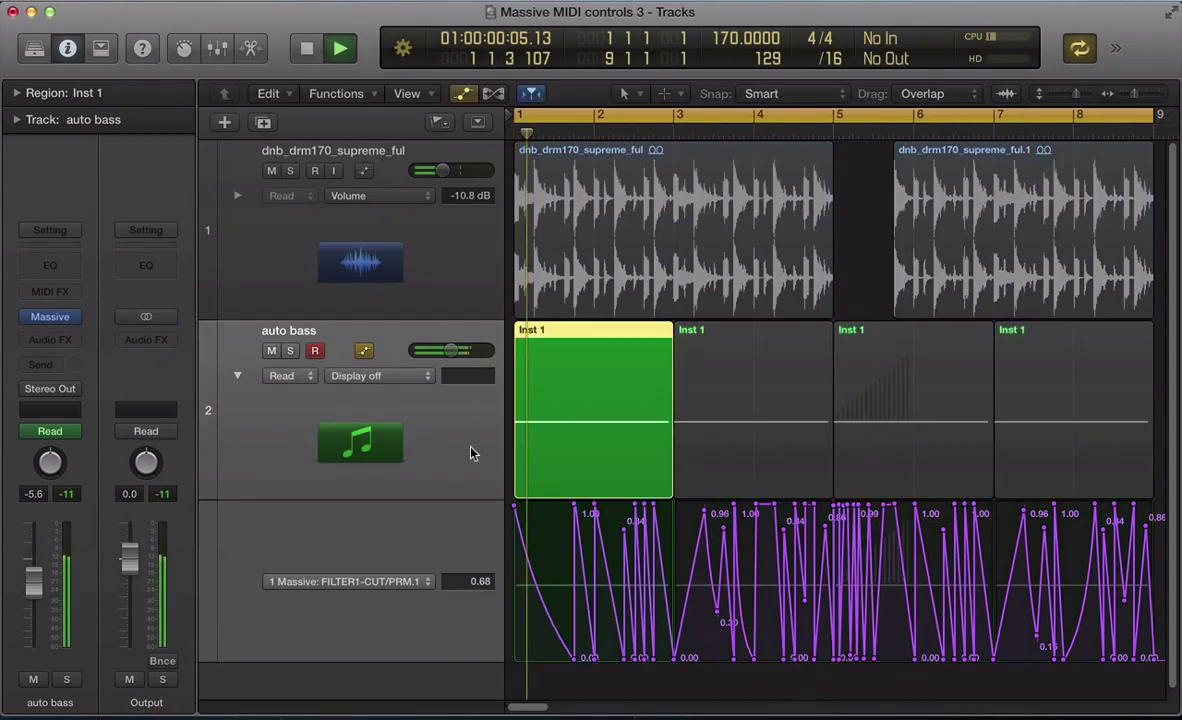
click(461, 474)
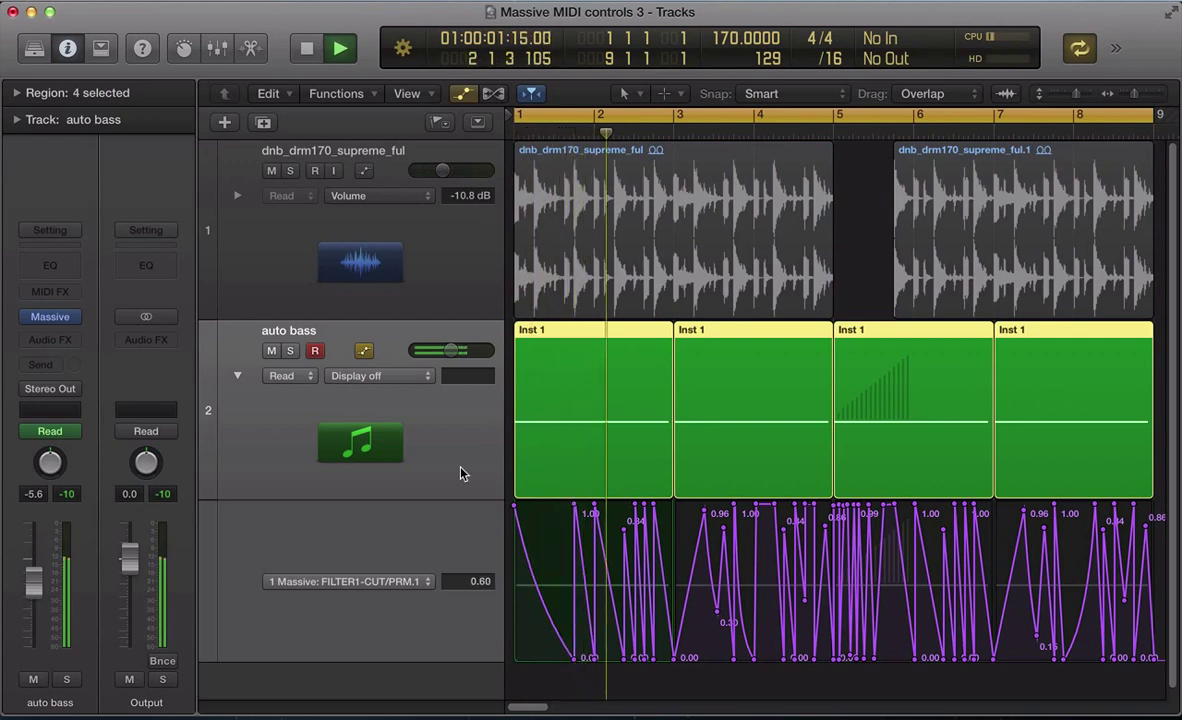
key(space)
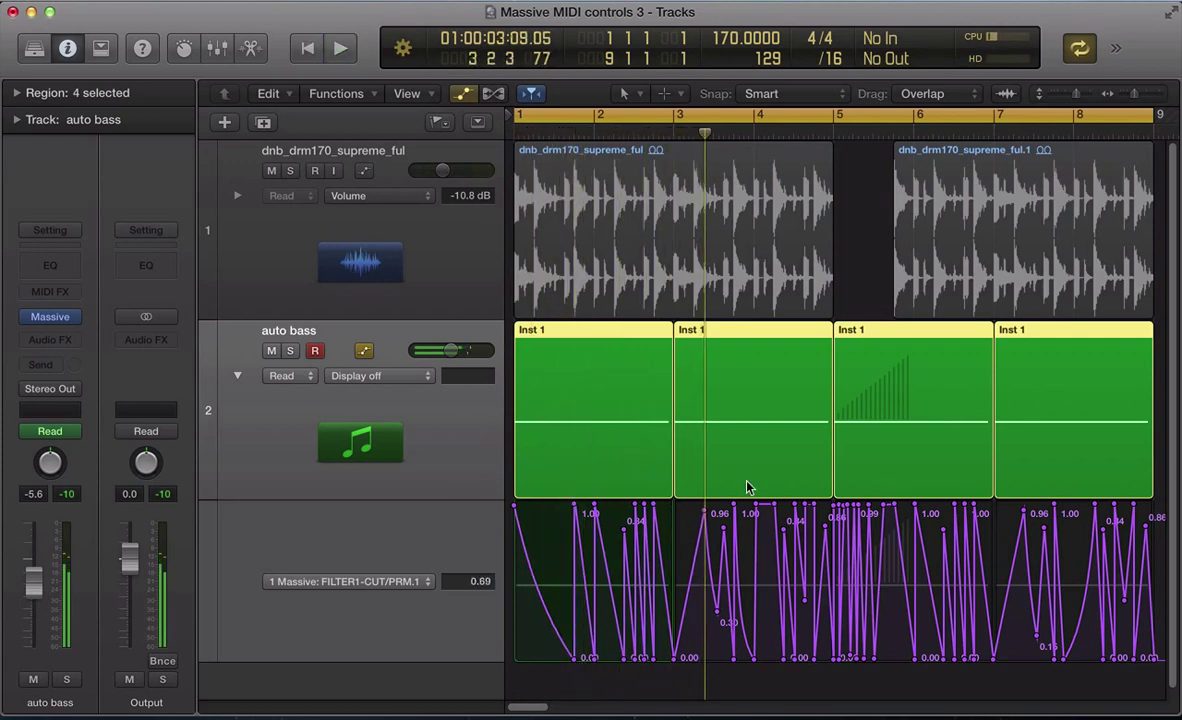
Examine the individual filter cutoff automation points up close and check the Snap Automation option
key(super+Right)
key(super+Right)
key(super+Right)
key(super+Right)
key(super+Right)
key(super+Right)
key(super+Right)
key(super+Right)
key(super+Right)
key(super+Right)
key(super+Left)
key(super+Left)
key(super+Left)
key(super+Left)
key(super+Left)
key(super+Left)
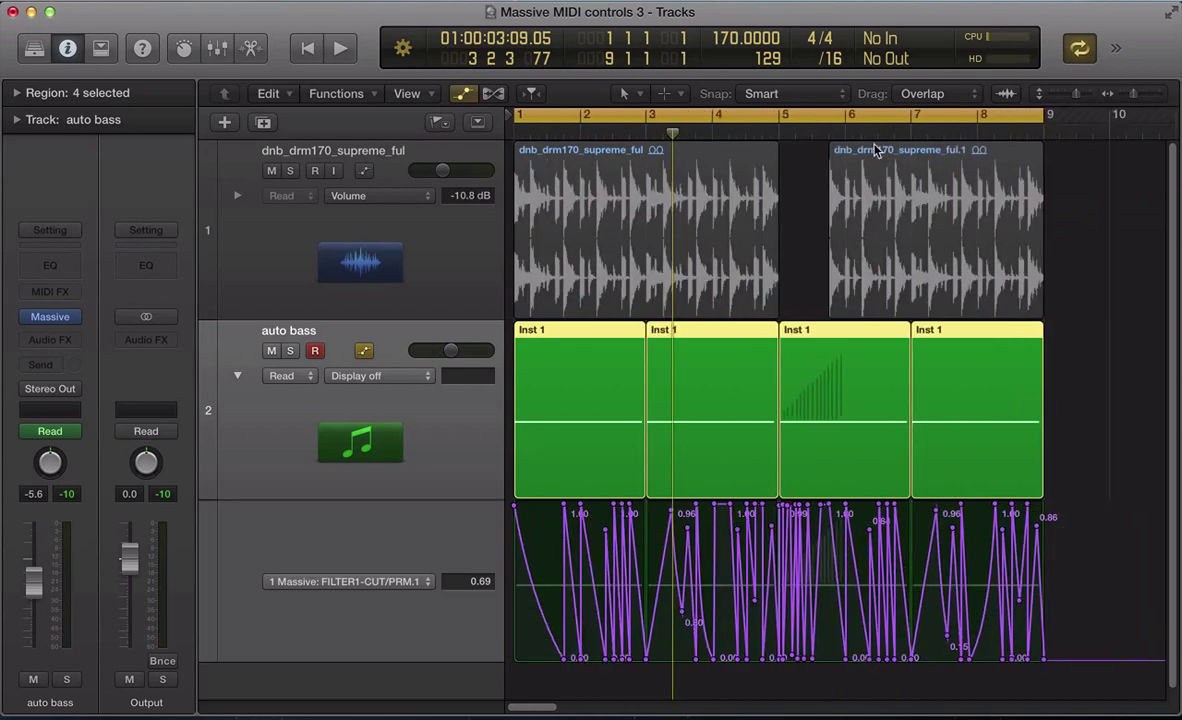
click(762, 93)
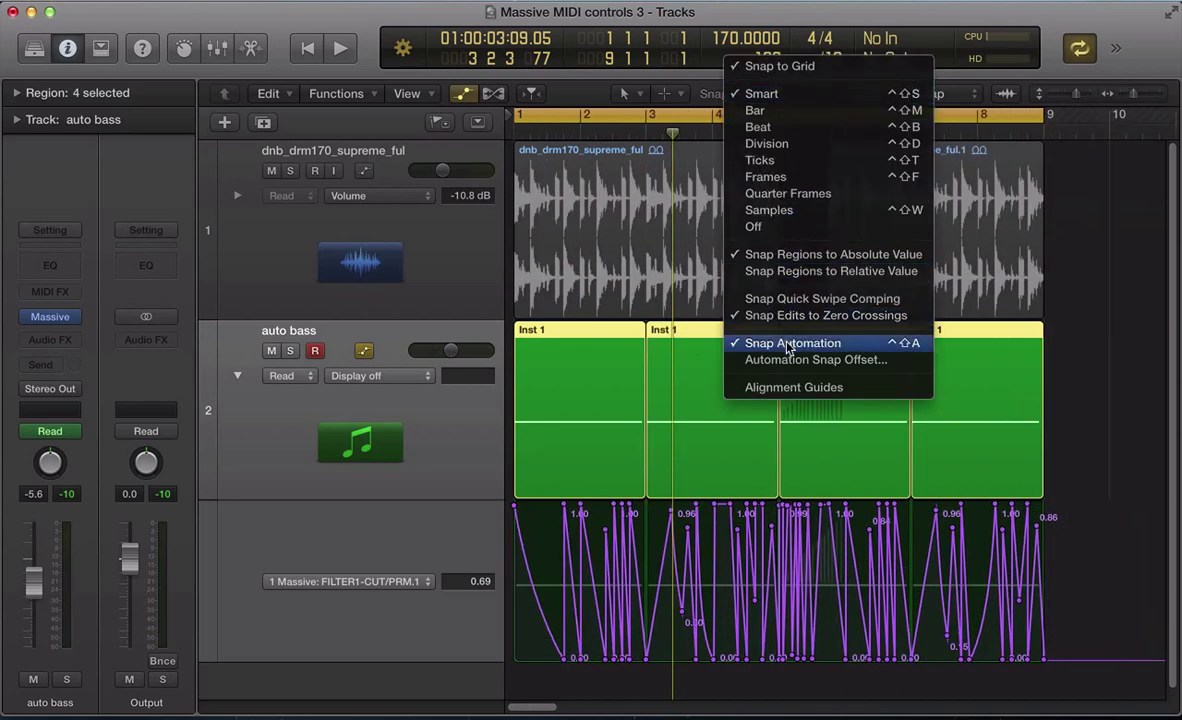
click(480, 376)
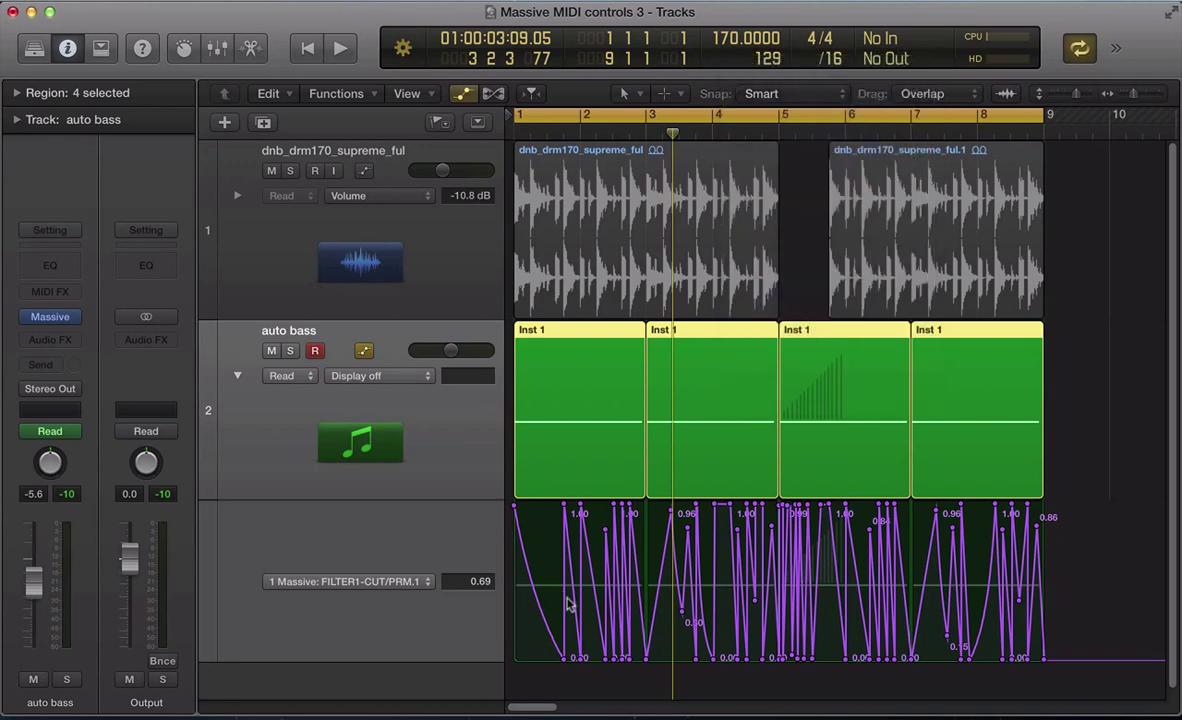
Try adjusting the filter cutoff automation in the auto bass lane's opening bars, and undo the change
key(super+Right)
key(super+Right)
key(super+Right)
key(super+Right)
key(super+Right)
key(super+Right)
drag(618, 569, 693, 546)
key(super+z)
key(super+z)
key(super+Left)
key(super+Left)
key(super+Left)
key(super+Left)
key(super+Left)
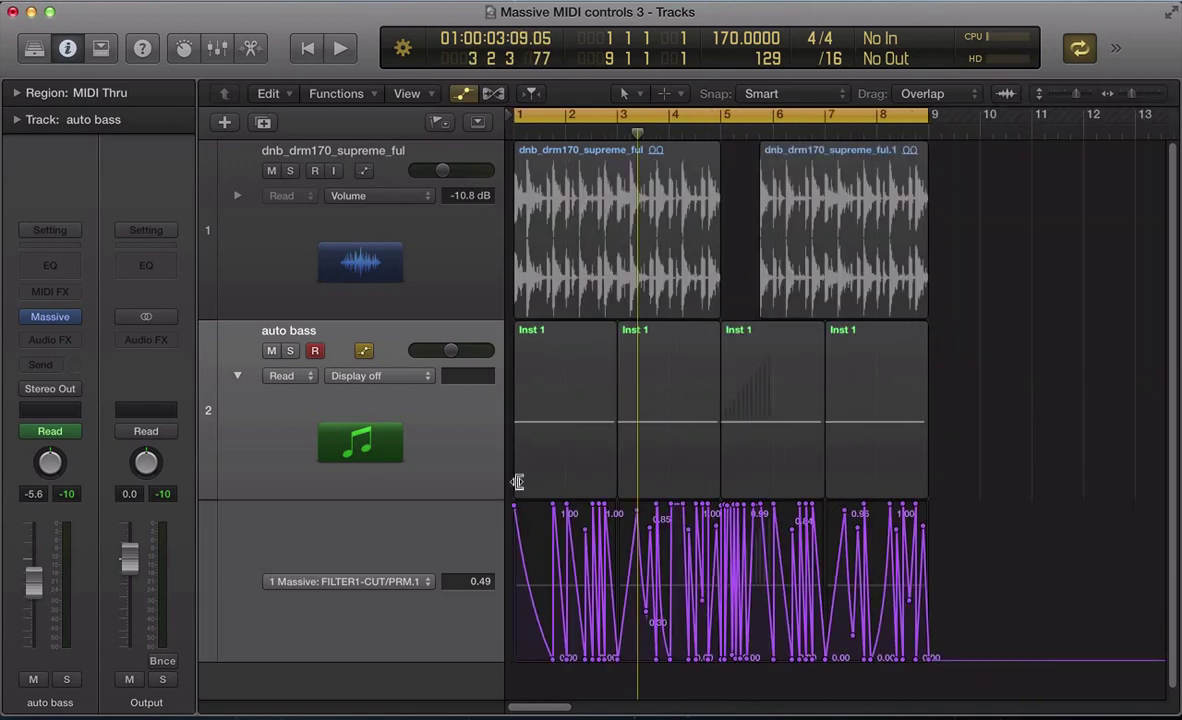
Select all regions on the auto bass track and examine the opening bars of their automation
click(485, 457)
key(super+Right)
key(super+Right)
key(super+Right)
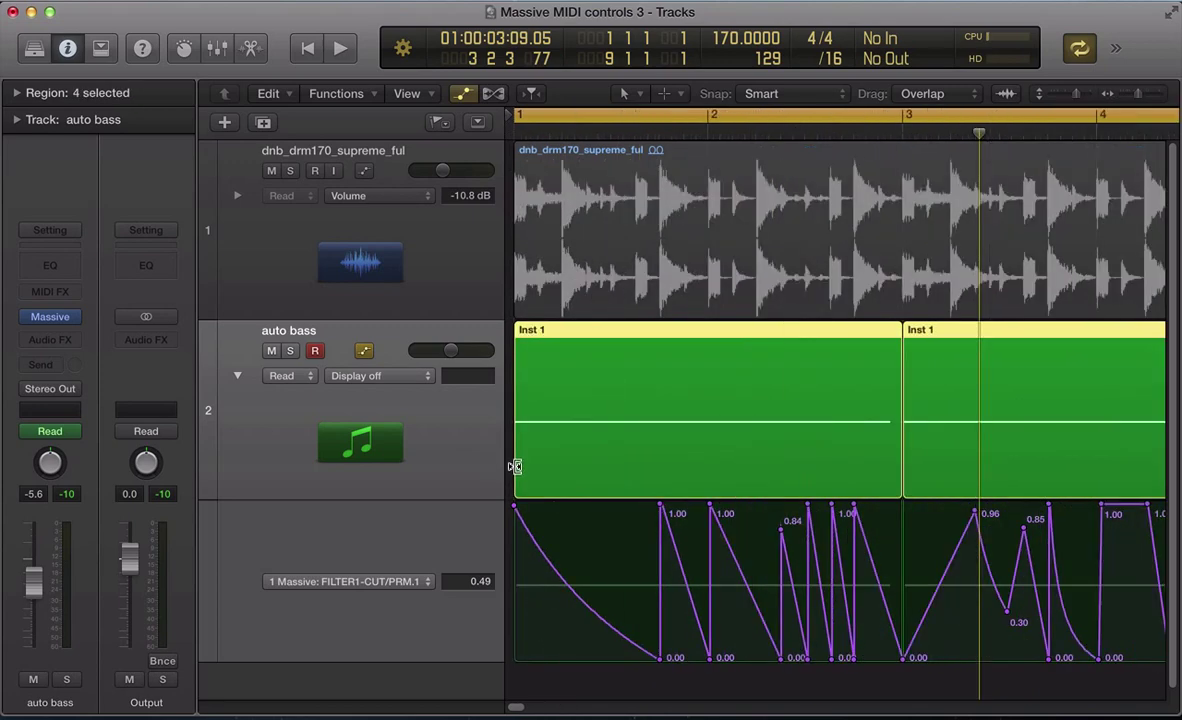
key(super+Left)
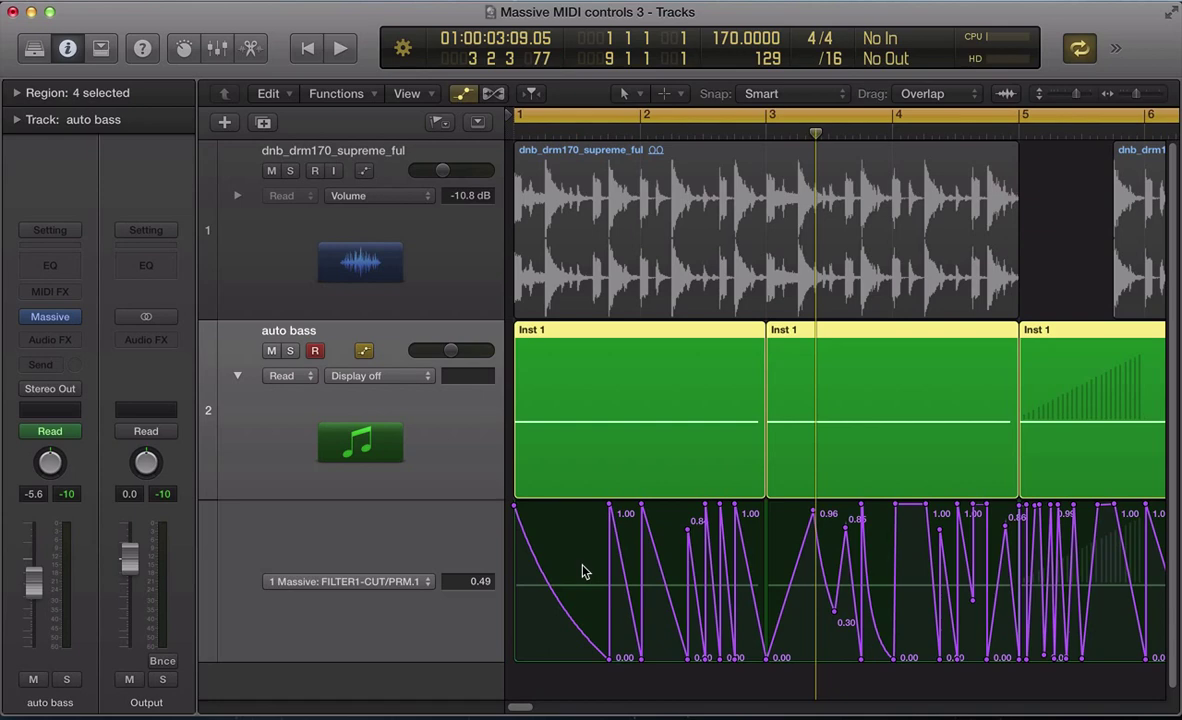
Switch modulation slot 5 in the Massive synth from LFO to Performer, and close the synth window
key(v)
key(v)
key(v)
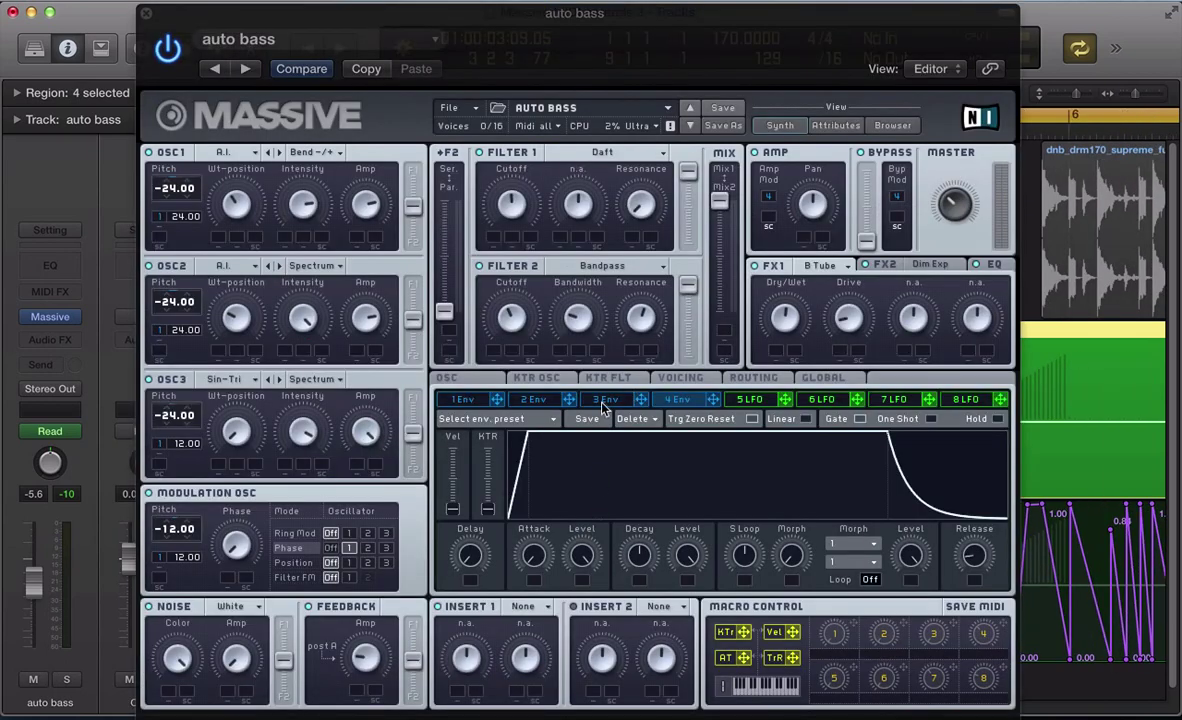
click(739, 399)
click(891, 421)
click(889, 436)
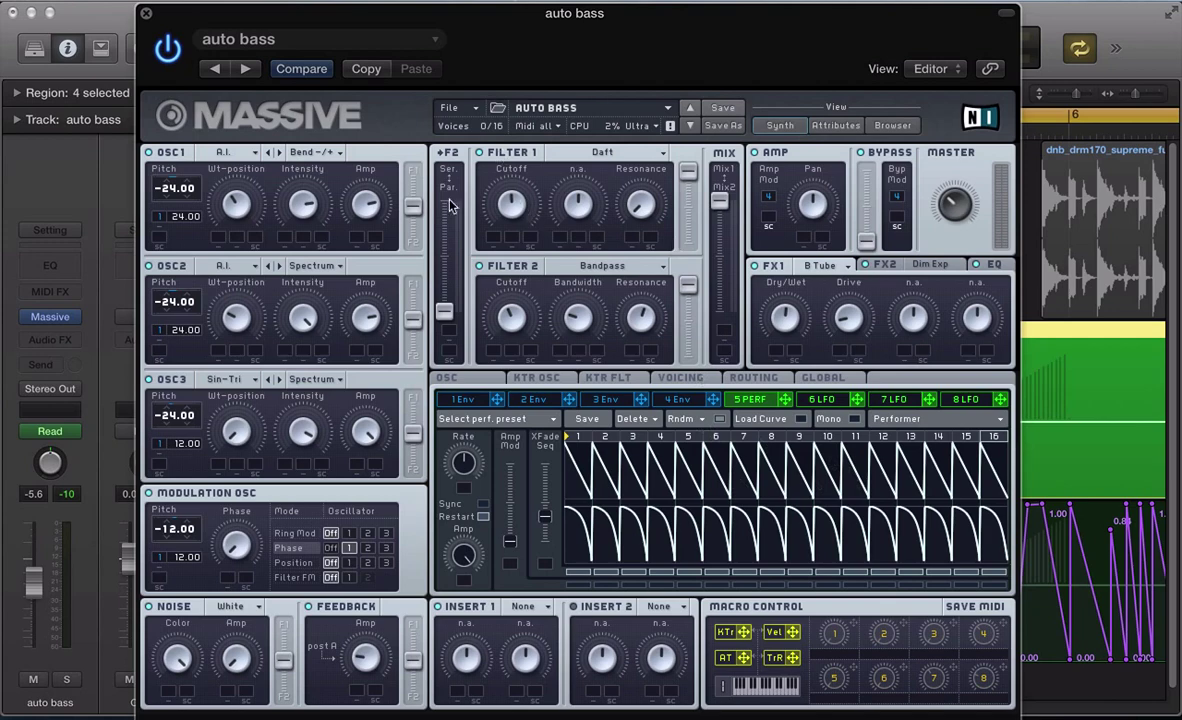
click(145, 13)
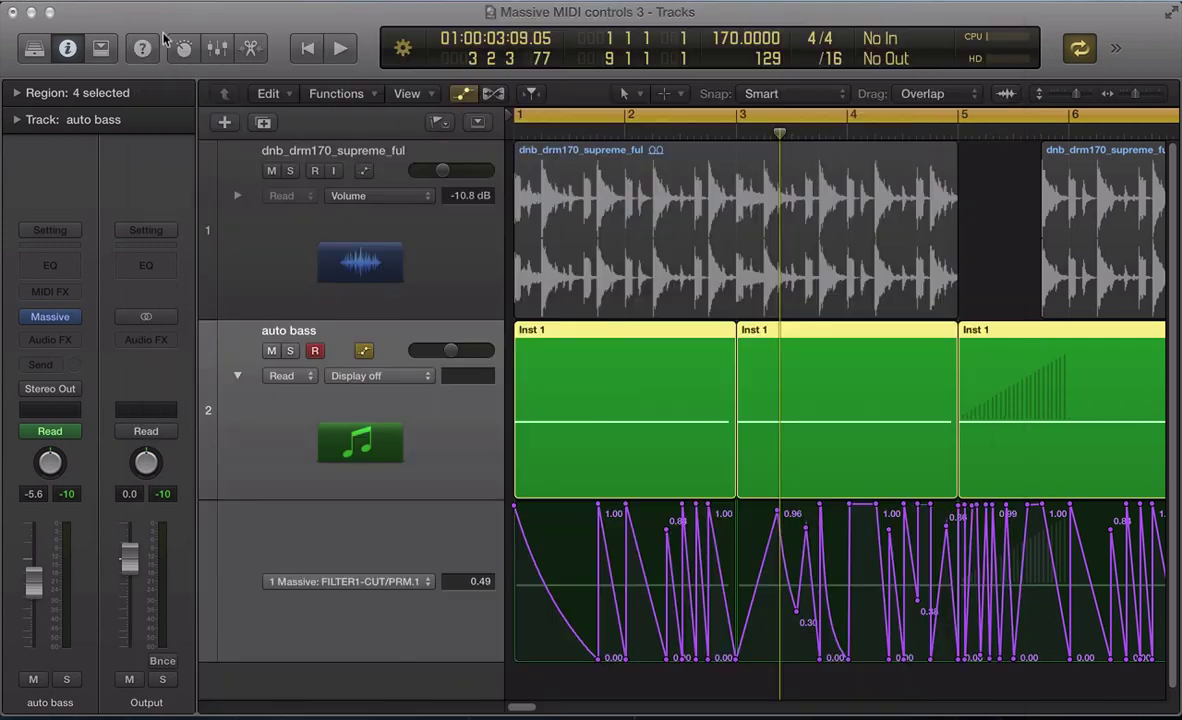
Select all four auto bass regions and open them in the Piano Roll
scroll(928, 523, up, 4)
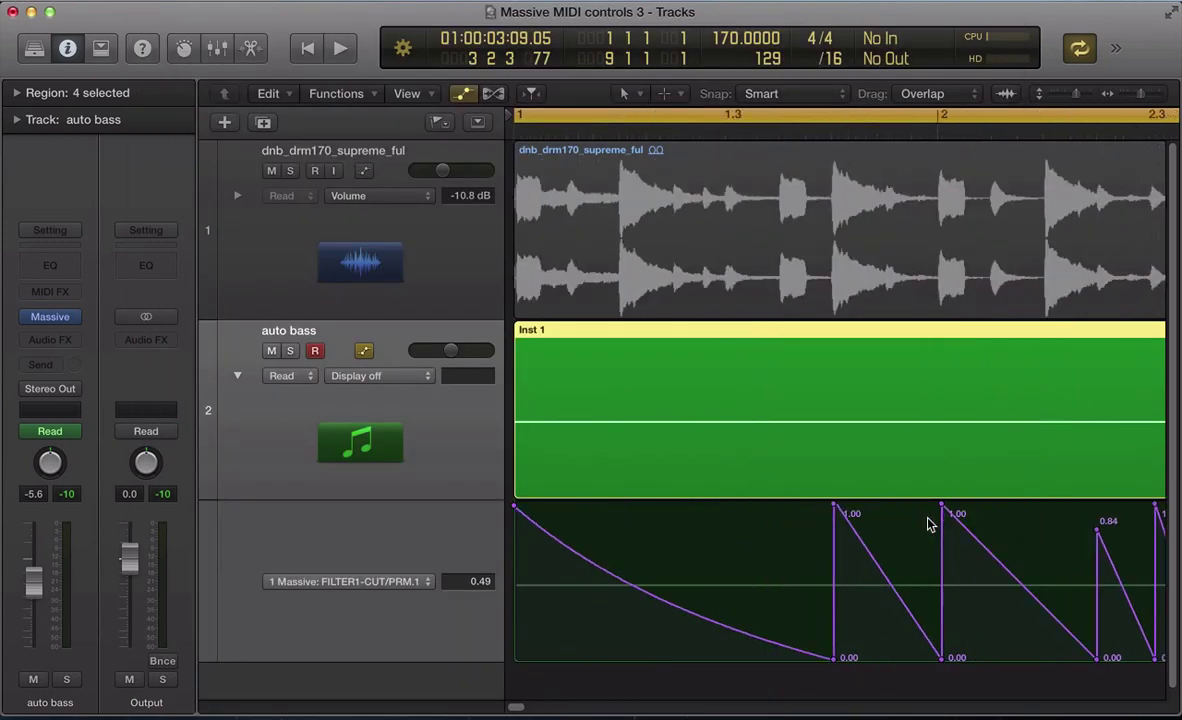
scroll(928, 523, down, 7)
scroll(784, 552, up, 1)
alt+scroll(783, 553, up, 2)
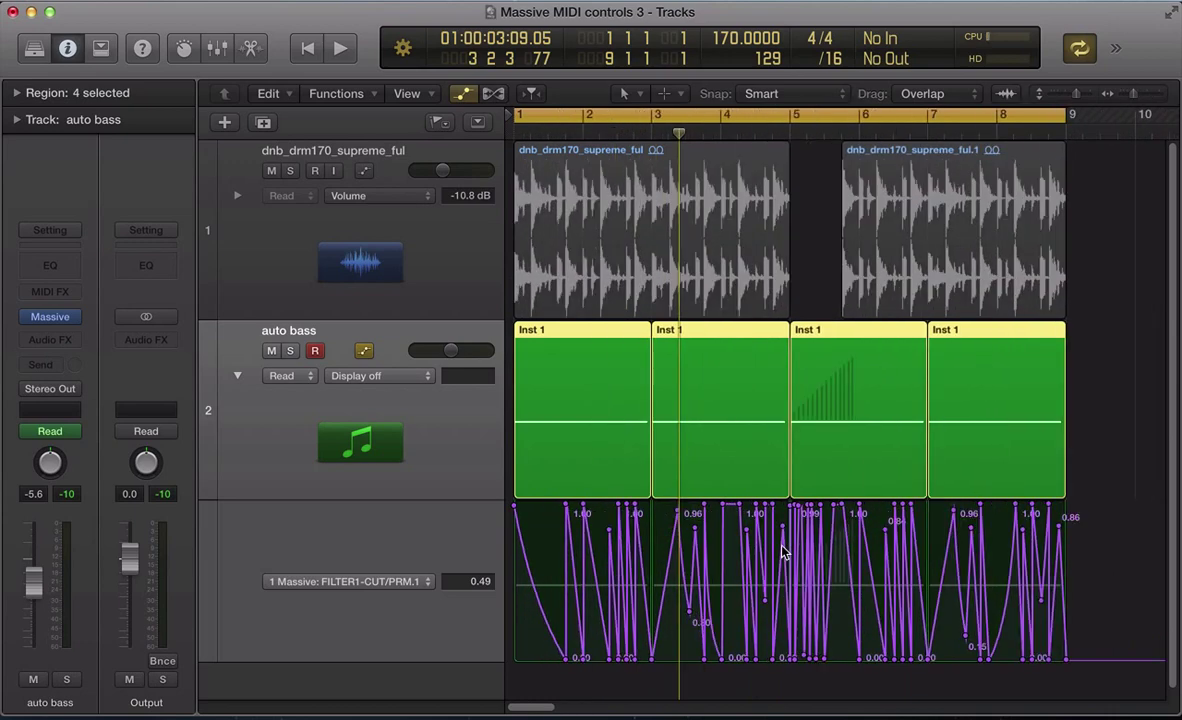
drag(1128, 407, 615, 408)
double_click(603, 406)
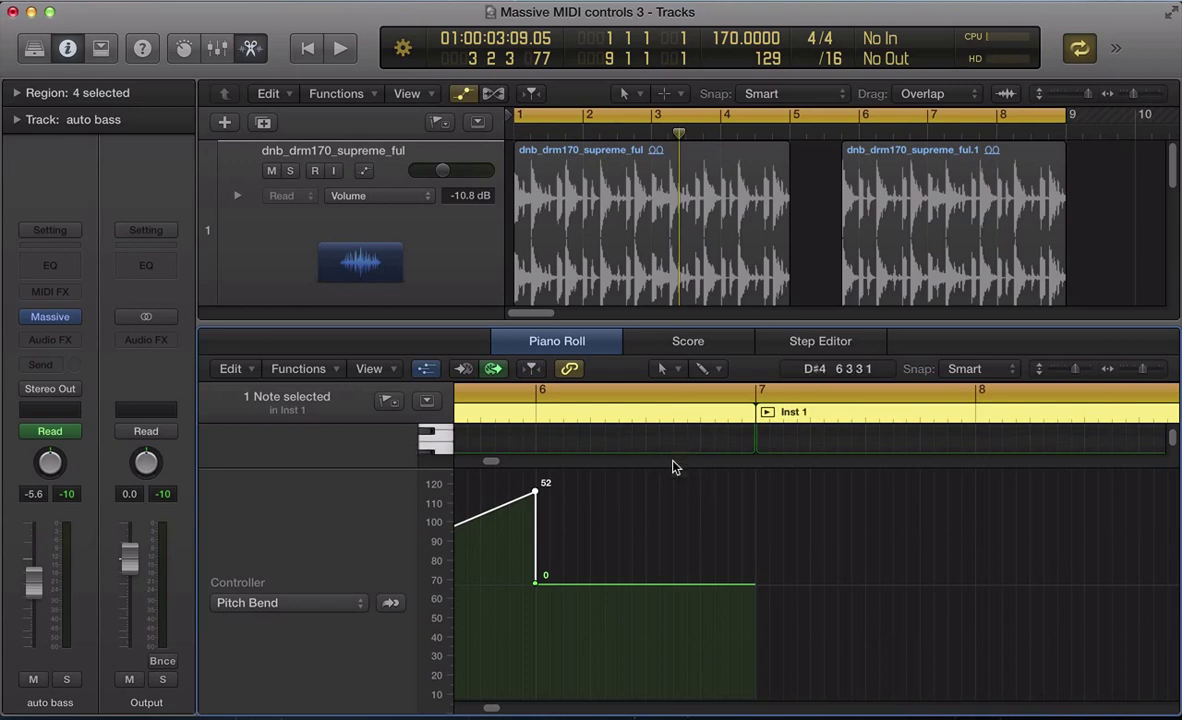
Enlarge the Piano Roll's note area to examine the sustained notes and pitch bend ramp, and close the editor
drag(672, 470, 673, 613)
scroll(675, 536, down, 5)
scroll(598, 522, down, 5)
scroll(604, 517, left, 2)
scroll(604, 517, left, 3)
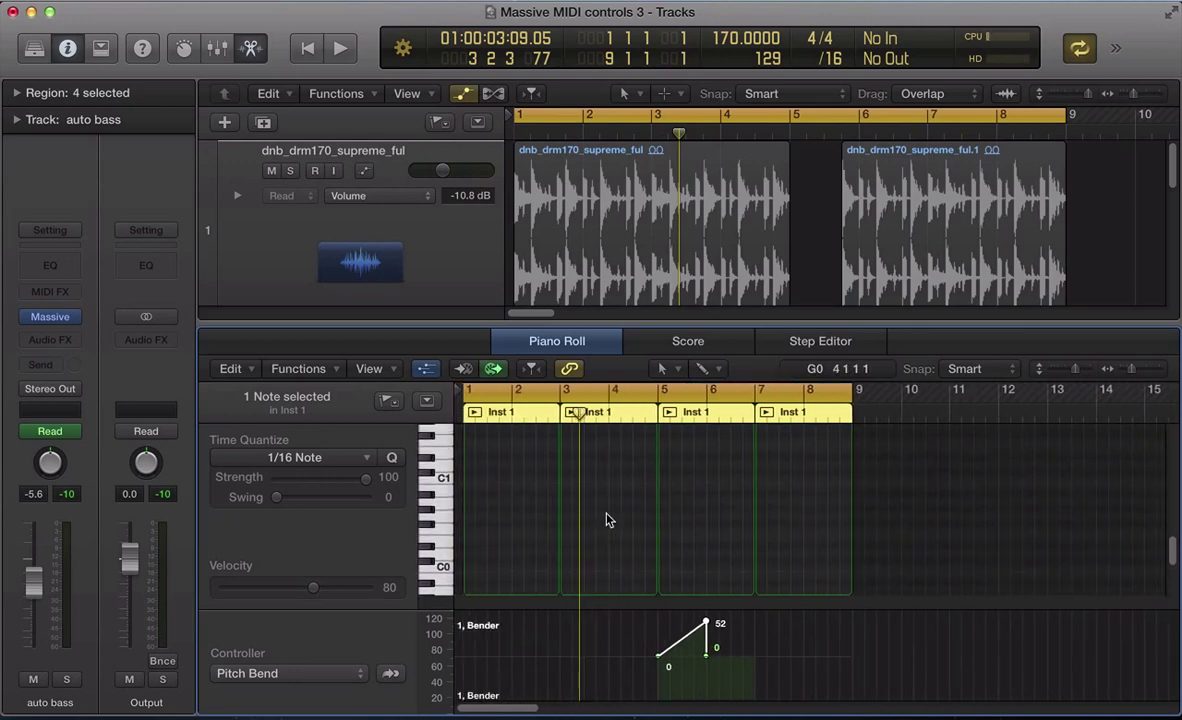
scroll(608, 520, up, 5)
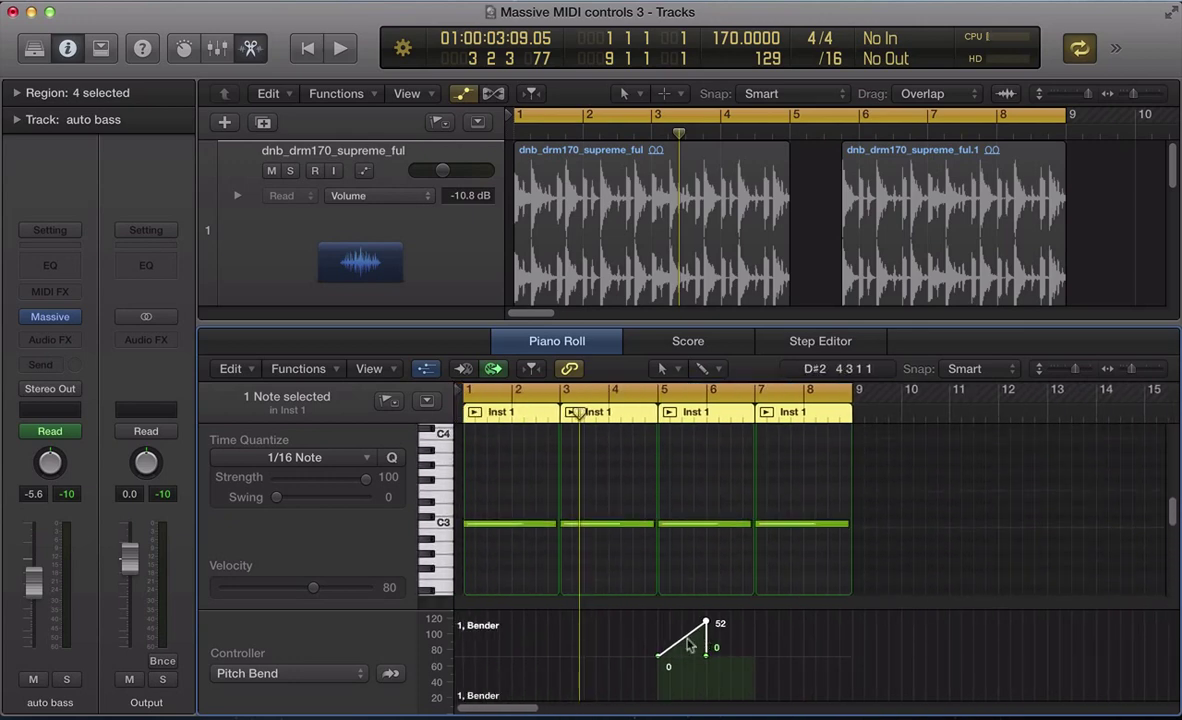
key(e)
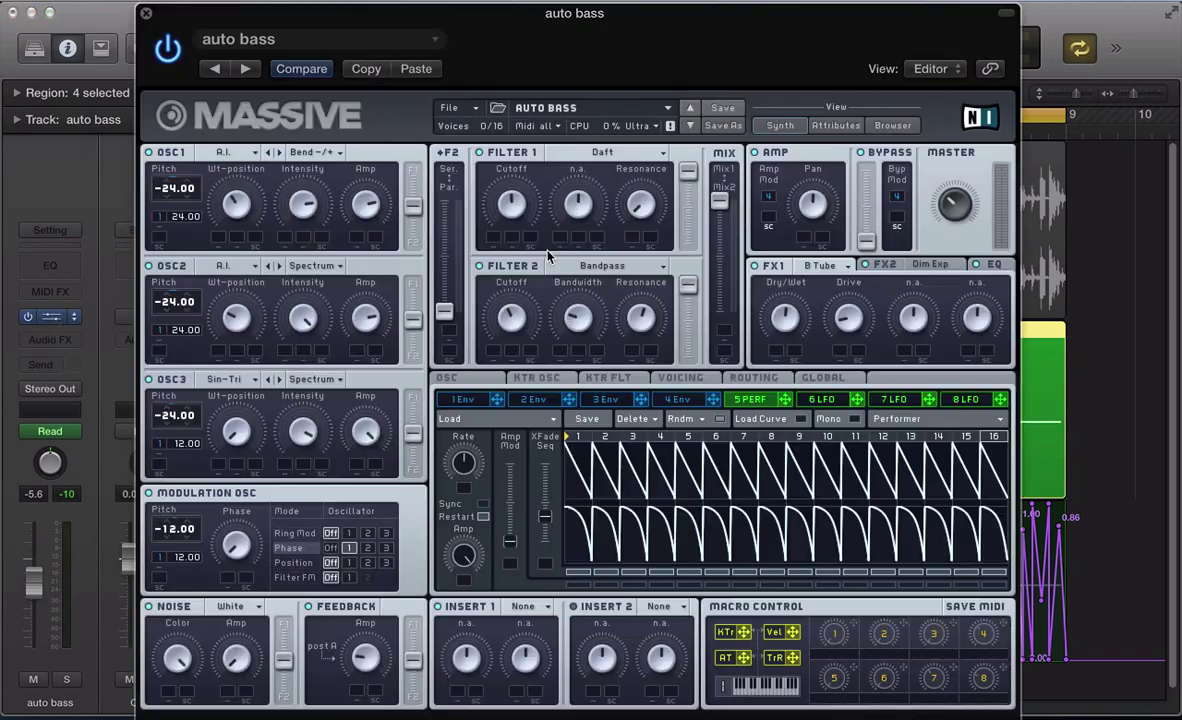
Check the Massive synth briefly, and play the automated bass in solo as well as with the drums
click(50, 312)
key(super+w)
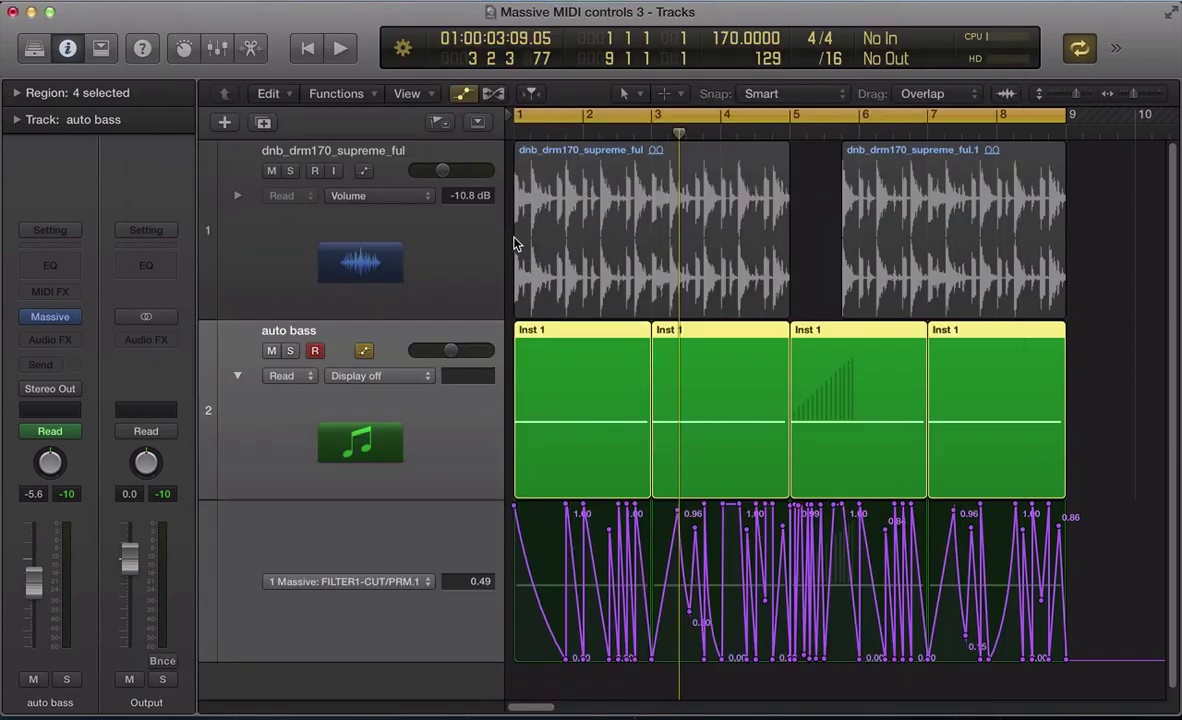
key(space)
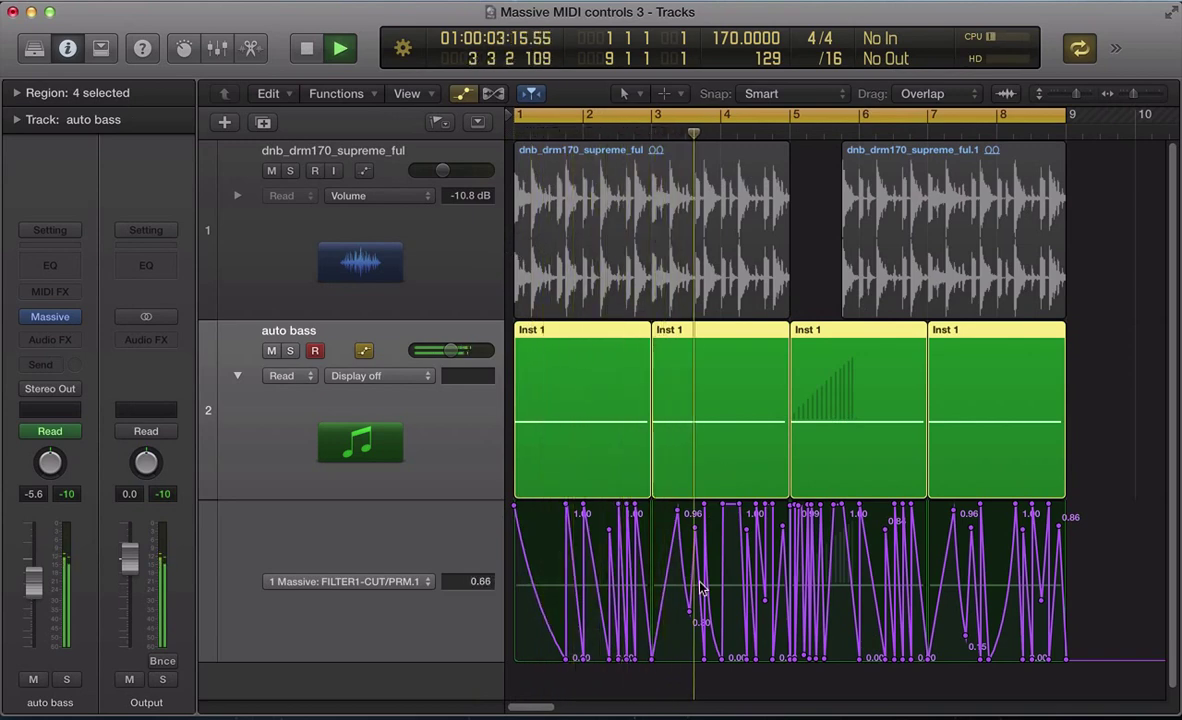
key(super+Right)
key(super+Left)
key(space)
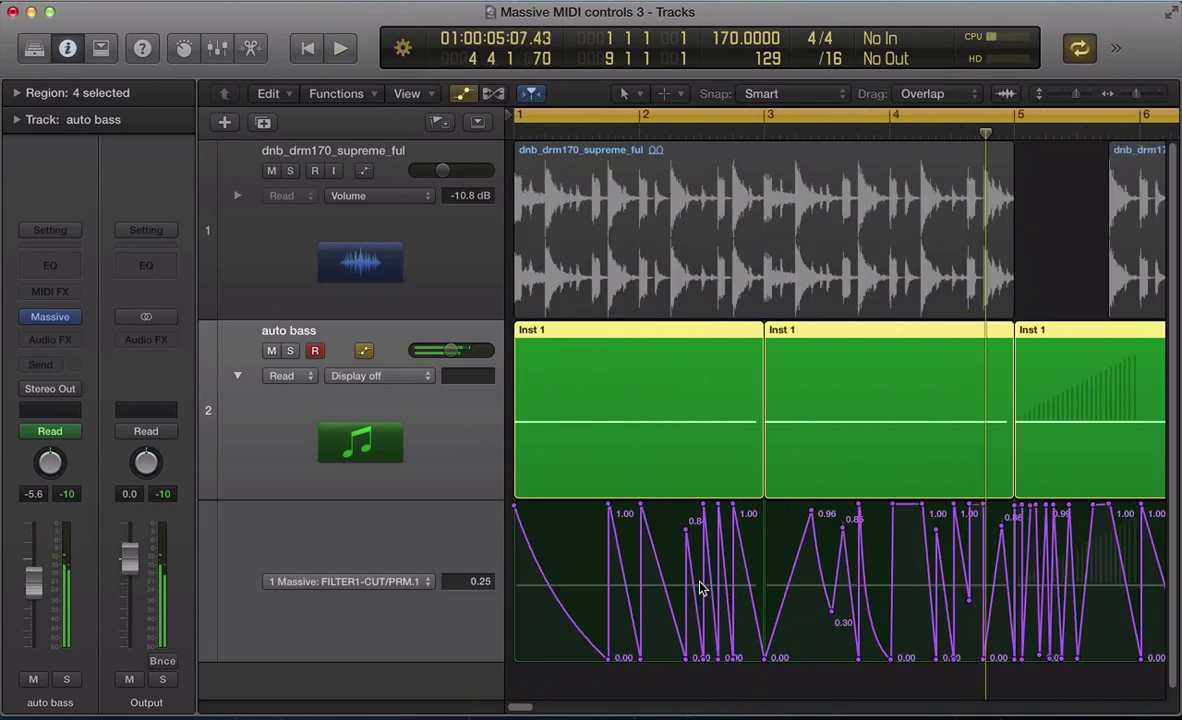
key(space)
key(space)
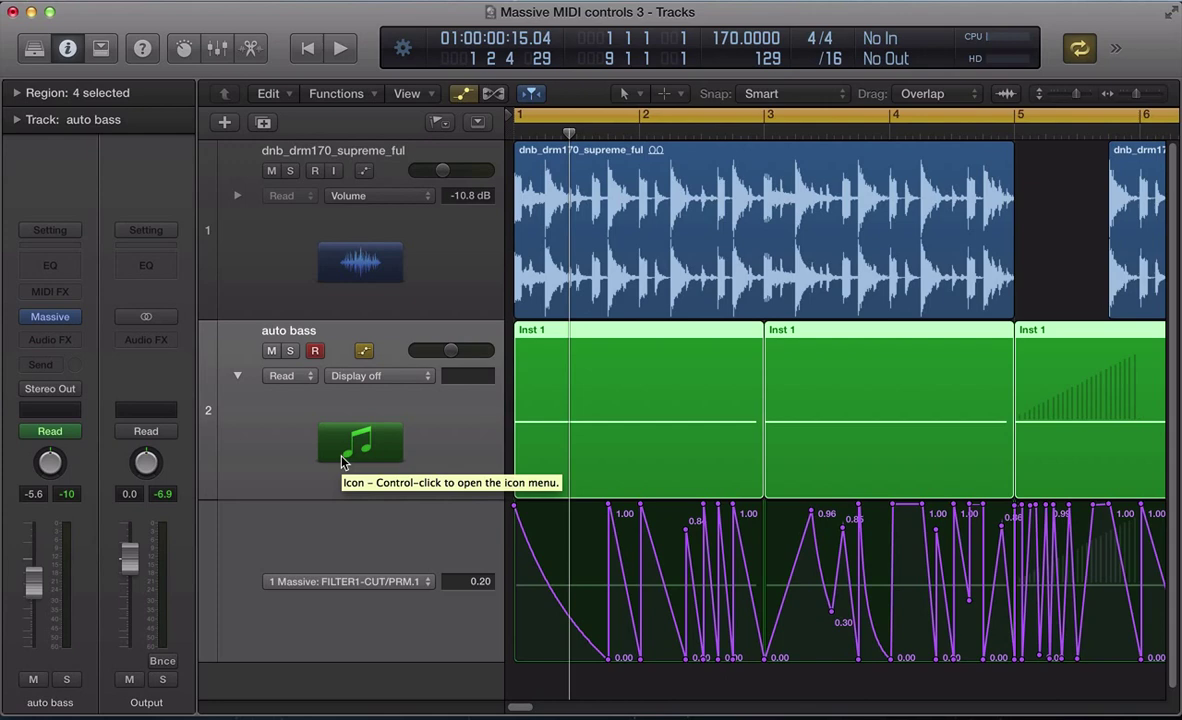
Fit the whole arrangement in view and examine the filter section of the Massive synth on auto bass
key(super+Left)
key(super+Left)
key(super+Left)
key(super+Up)
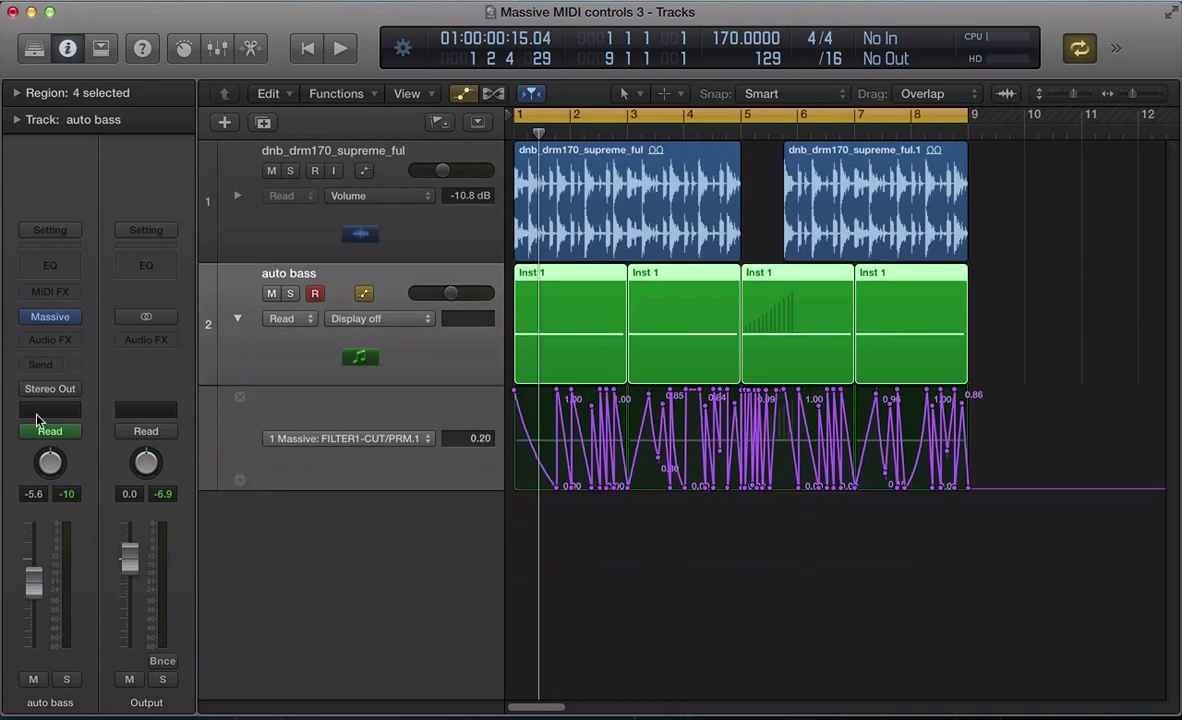
click(50, 317)
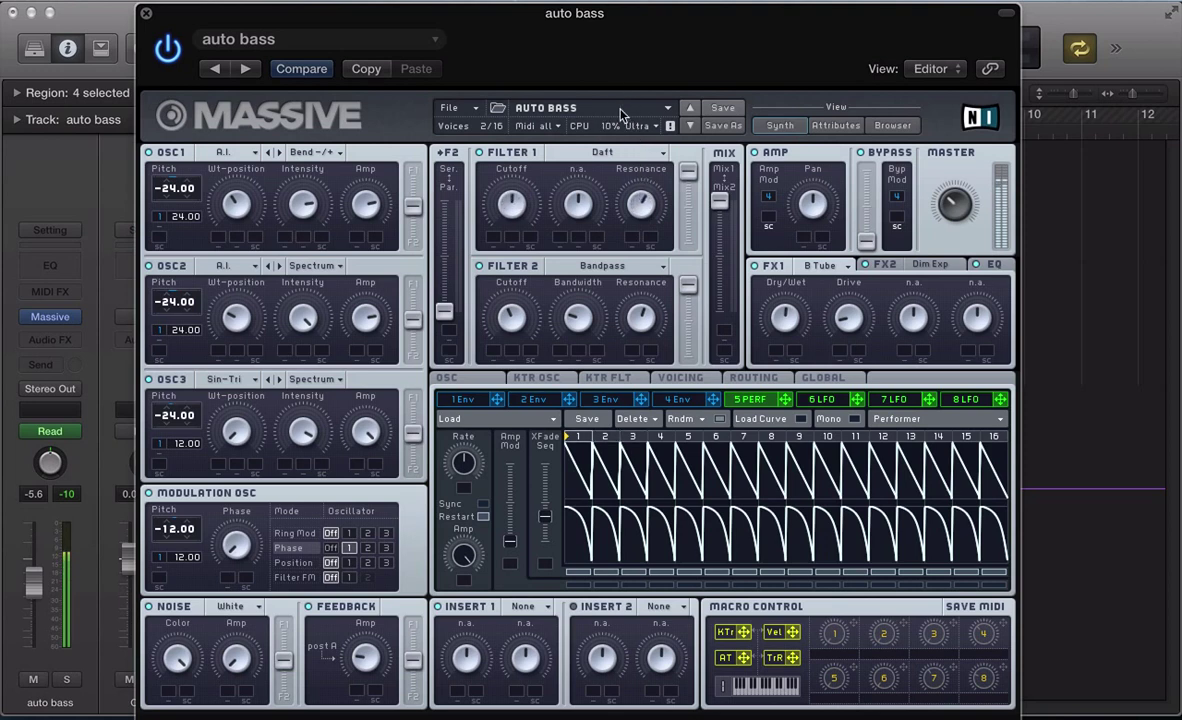
drag(620, 112, 645, 242)
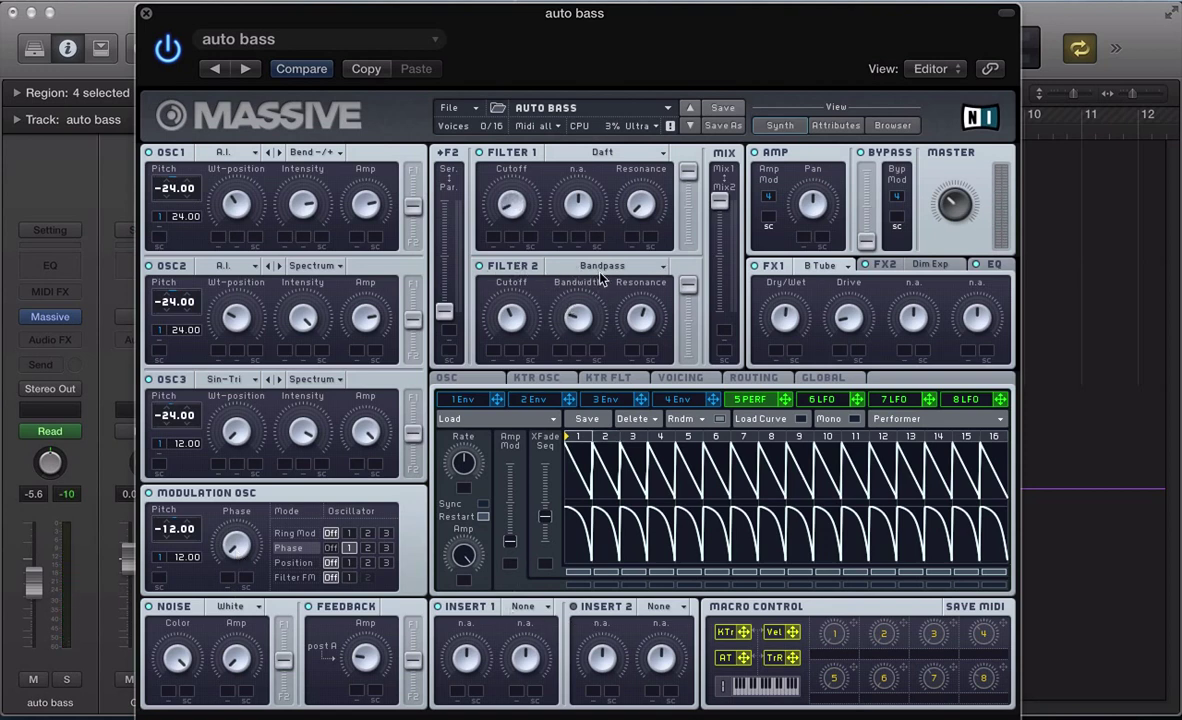
Try Massive's filter mix fader fully at Mix2, return it to Mix1, and close the synth window
drag(719, 200, 716, 322)
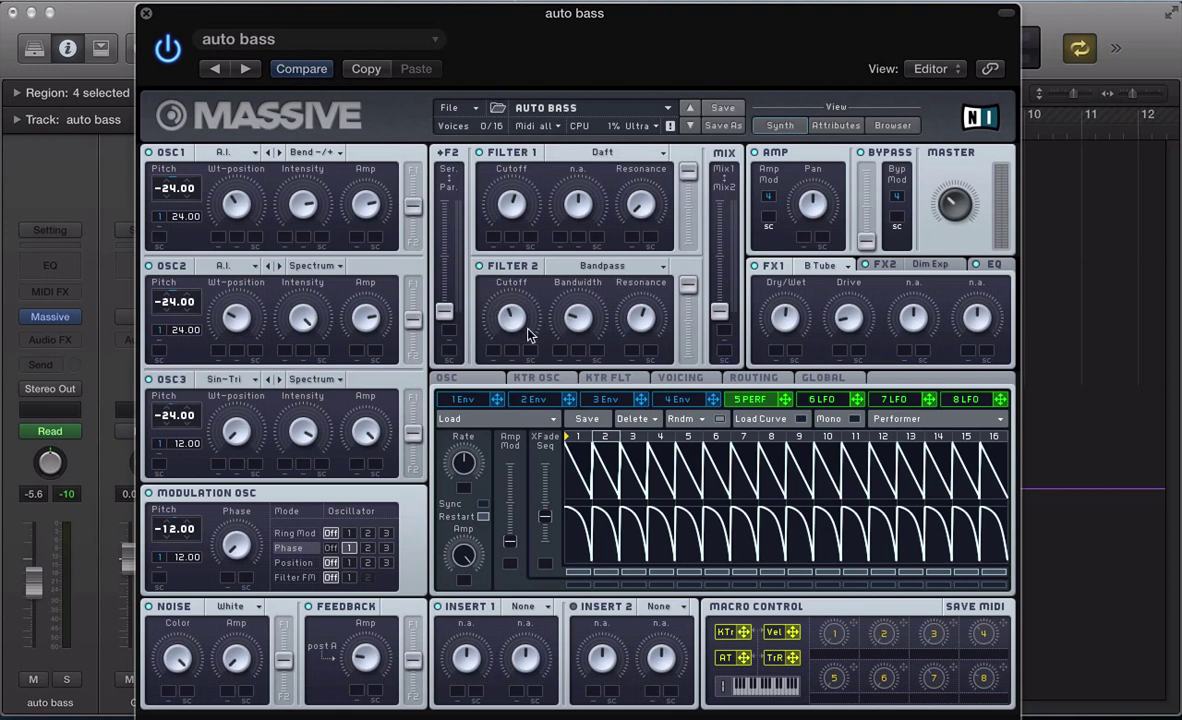
drag(722, 310, 731, 79)
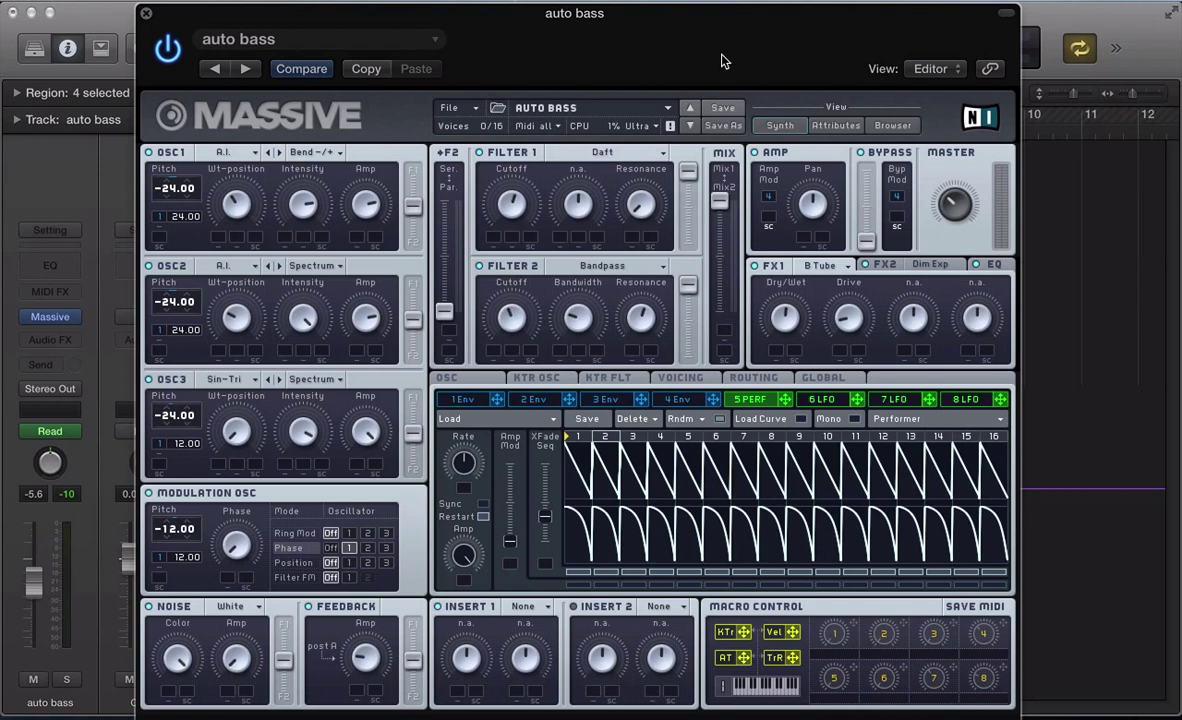
key(super+w)
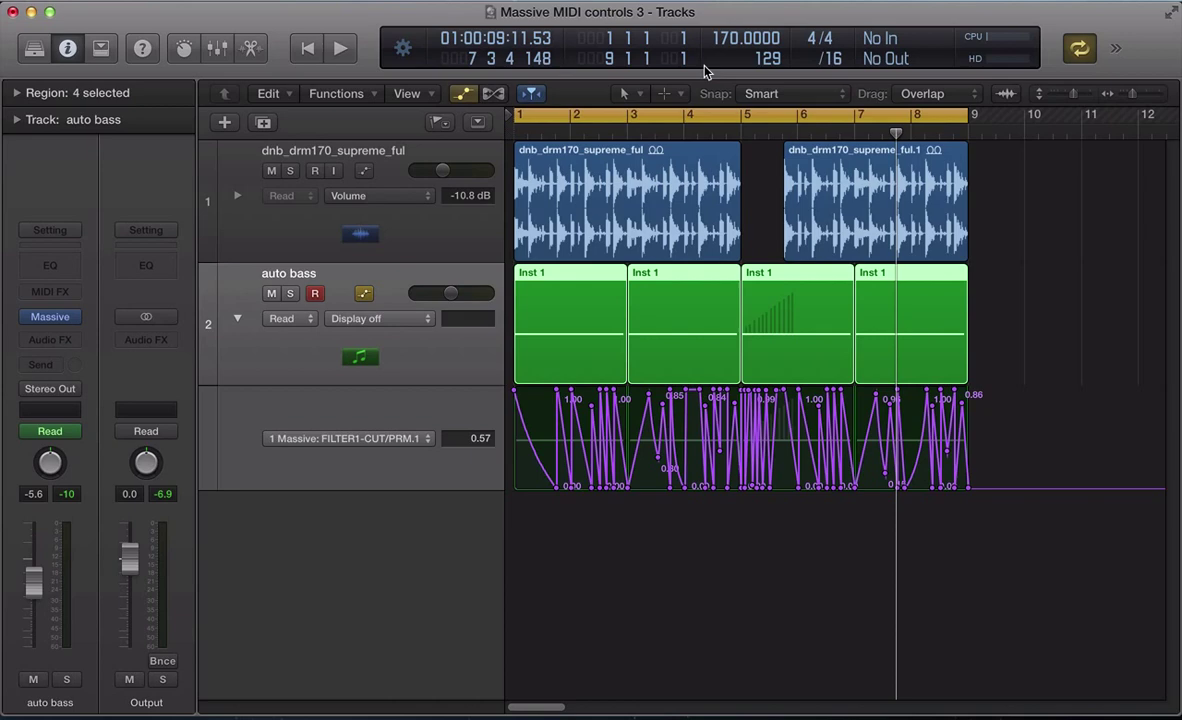
Review the serial/parallel filter routing in the Massive synth, and close its window
key(v)
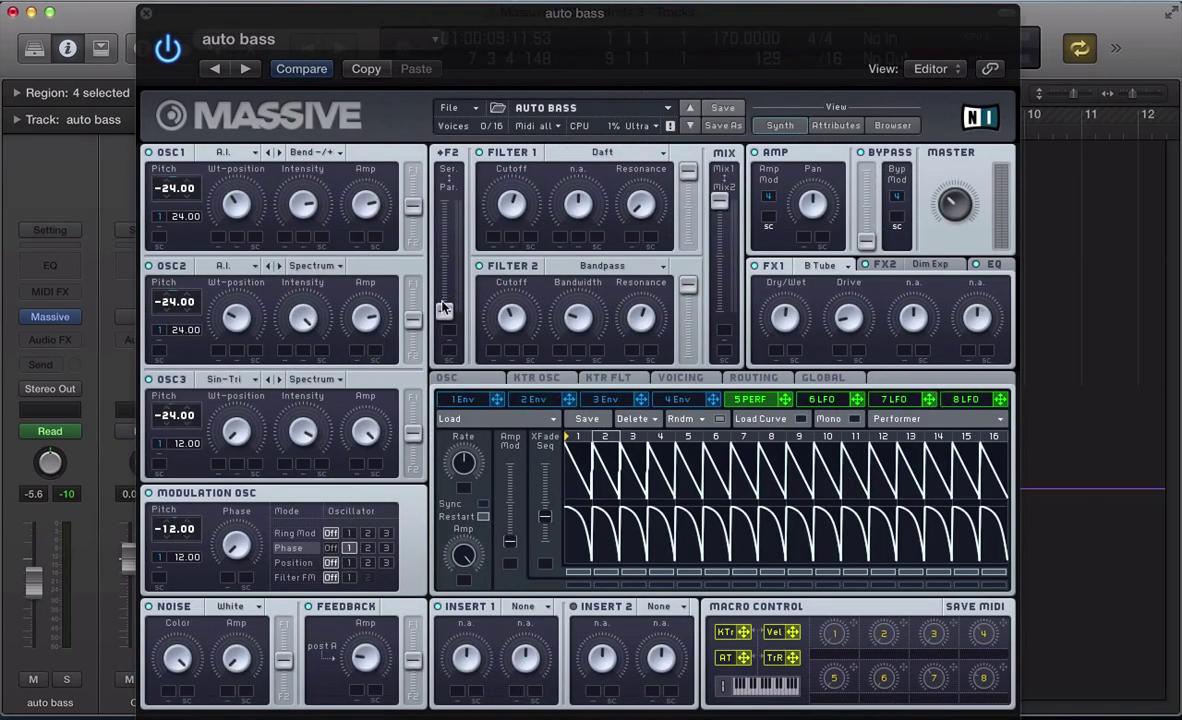
key(v)
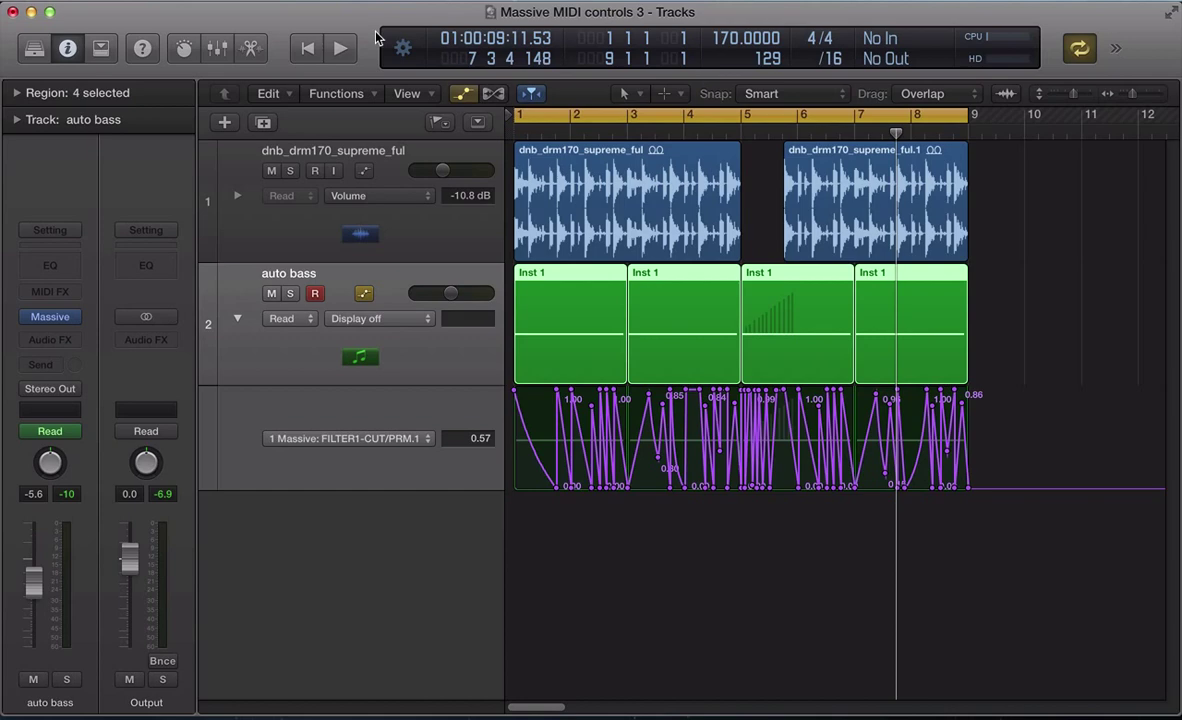
Enable Automation Quick Access and agree to assign a MIDI controller for it
click(332, 4)
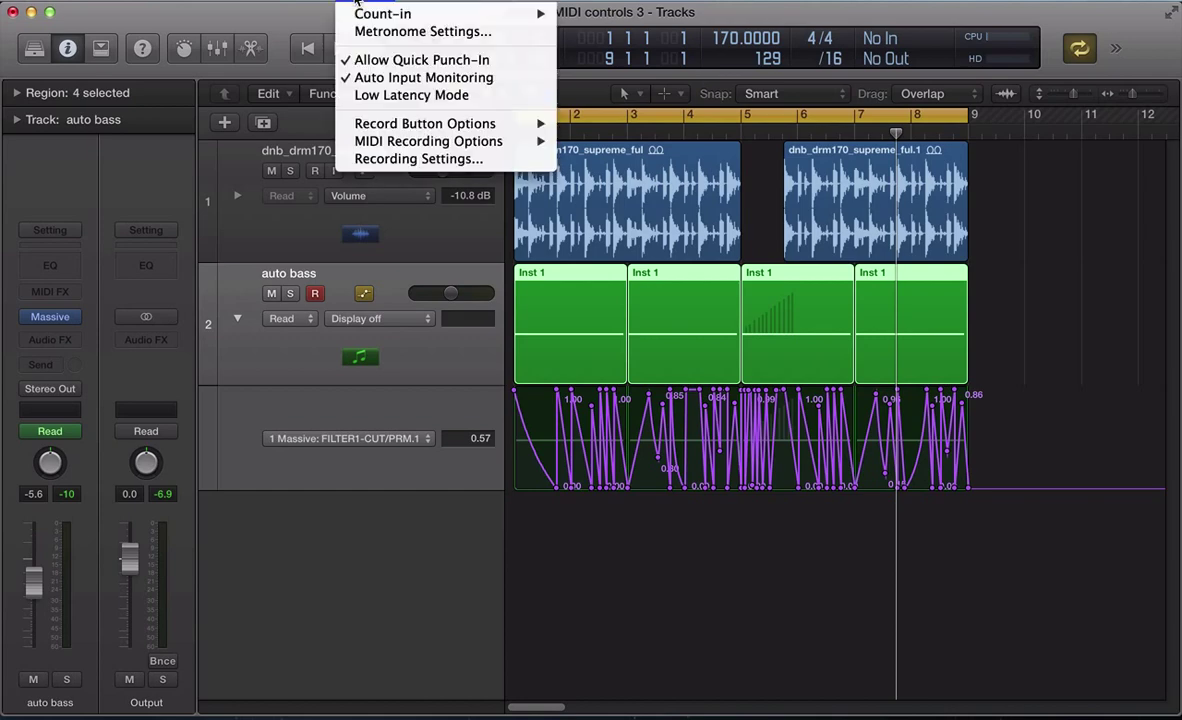
mouse_move(412, 5)
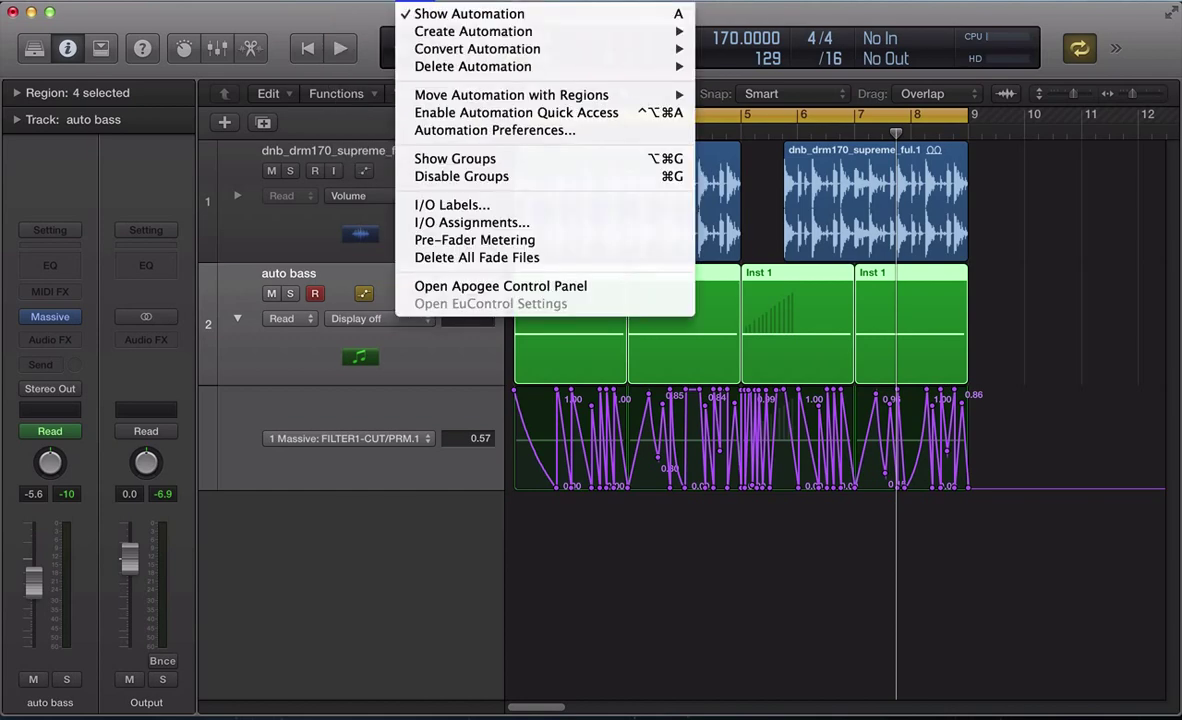
click(455, 121)
click(740, 275)
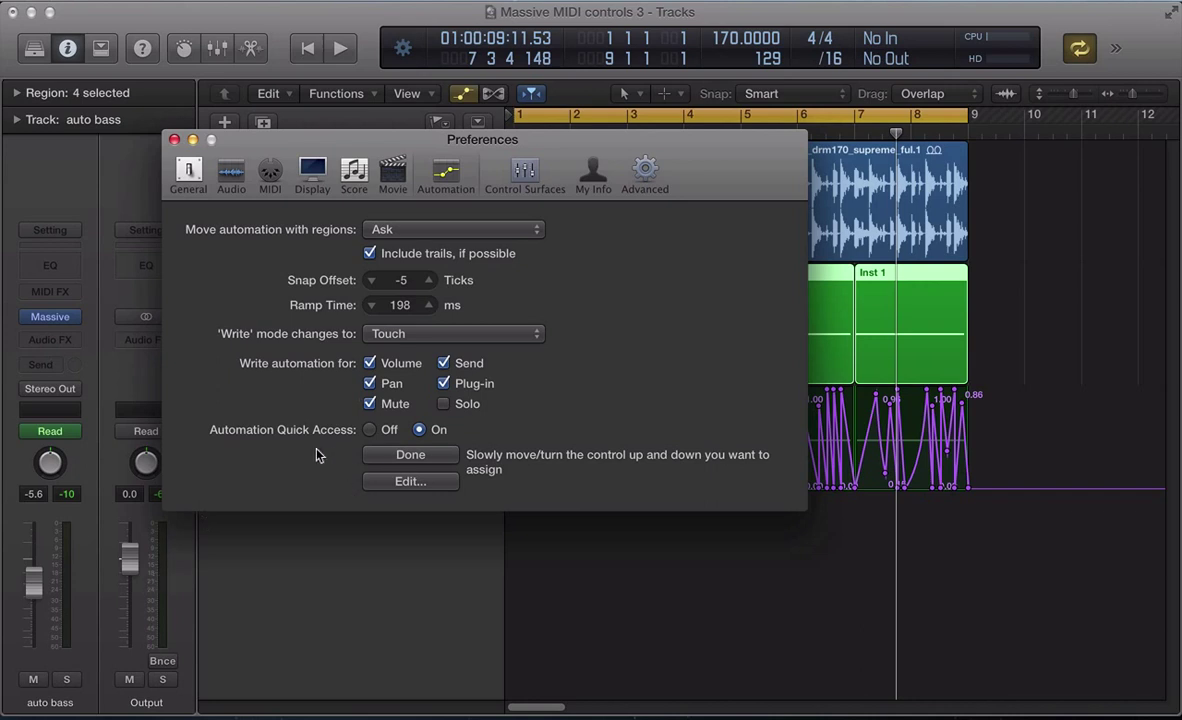
click(405, 6)
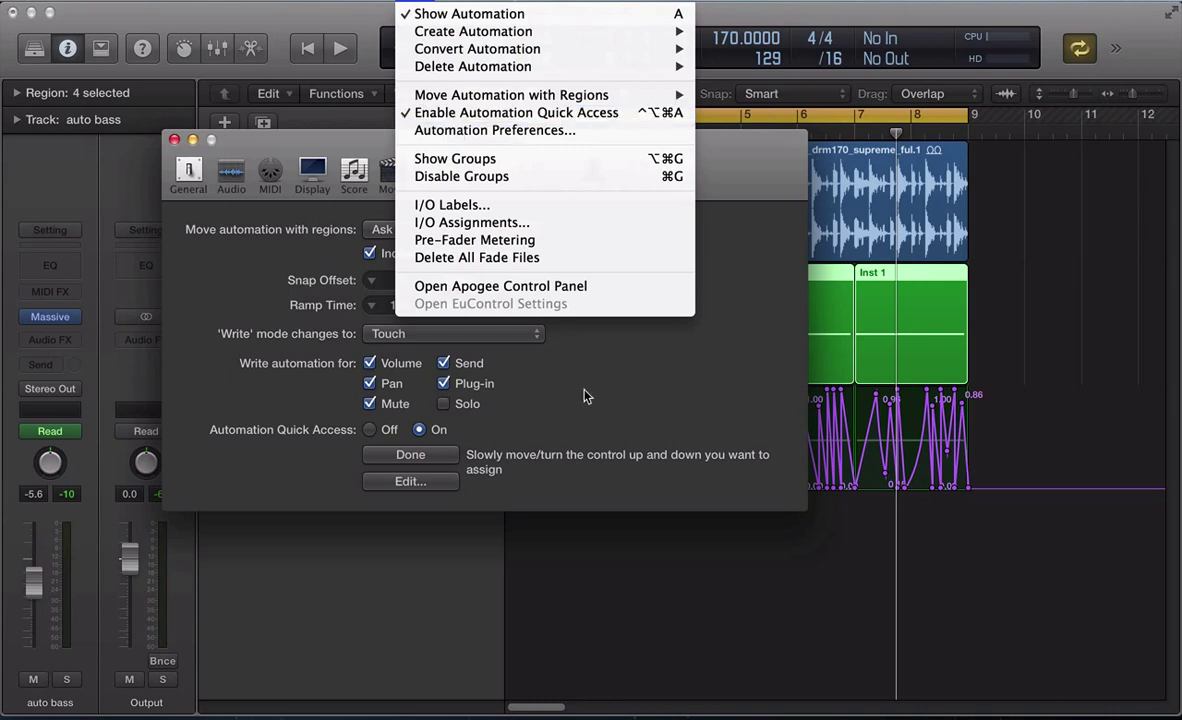
click(540, 359)
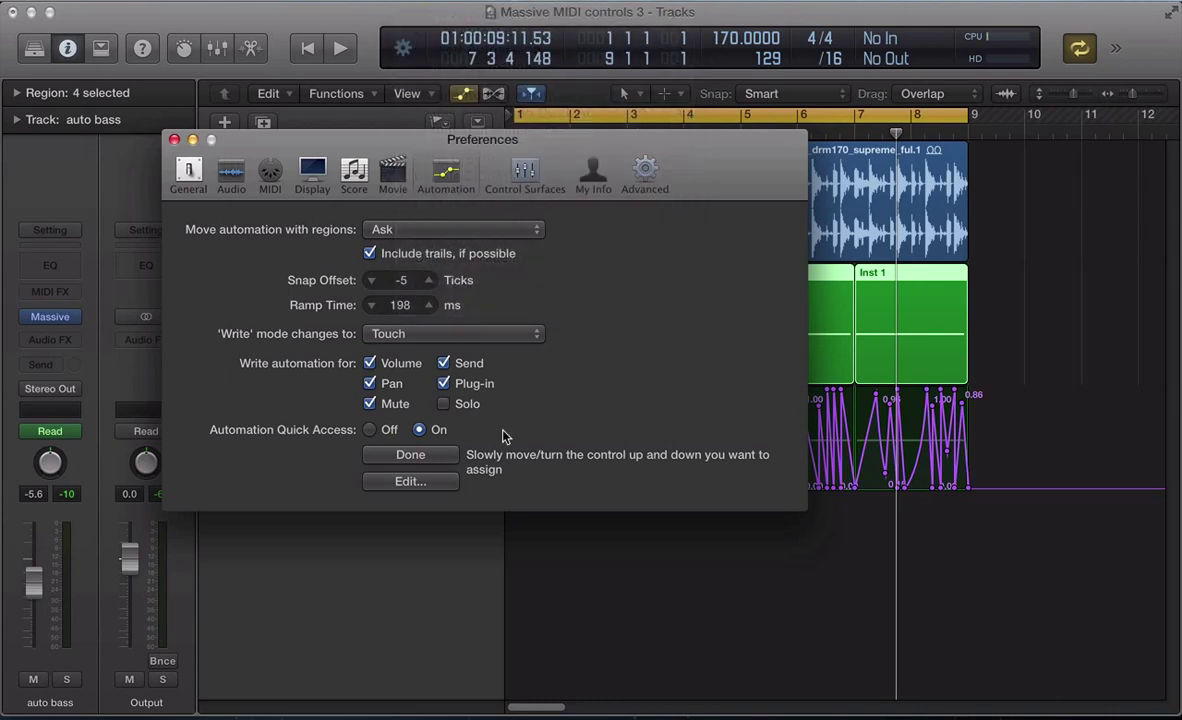
Delete both existing entries, MACRO 1 and Massive FILTER2-CUT/PRM.1, from the Controller Assignments and close that window
click(422, 487)
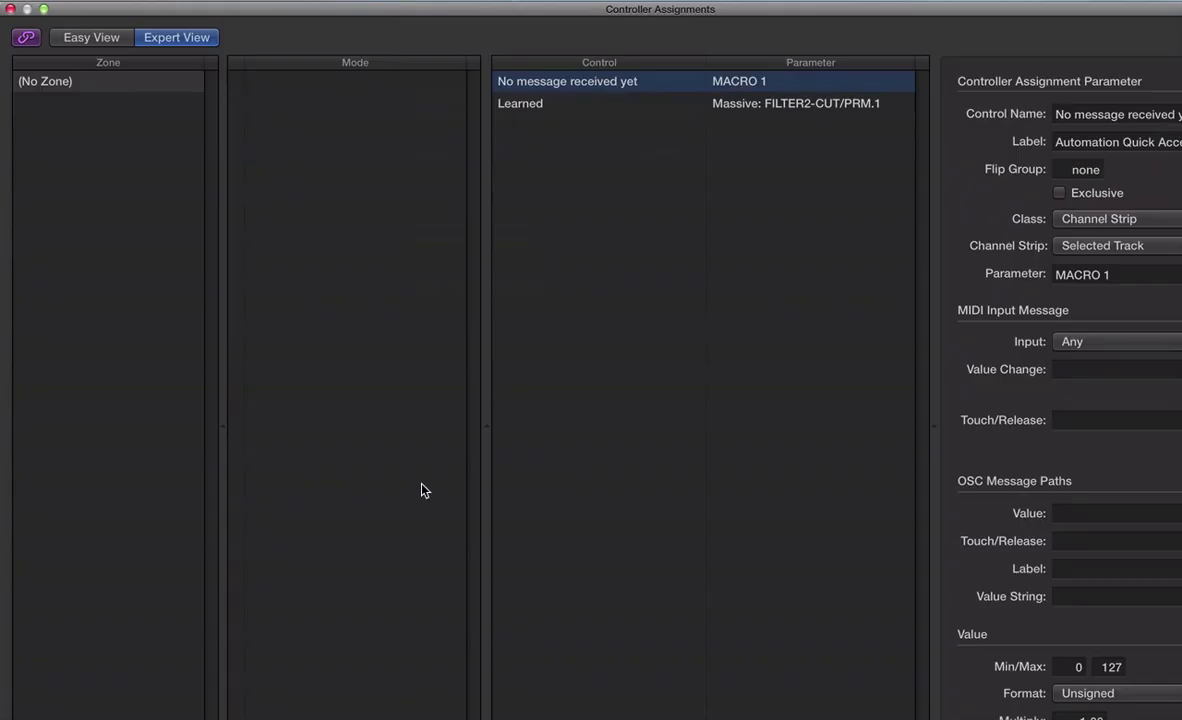
shift+click(742, 112)
key(Delete)
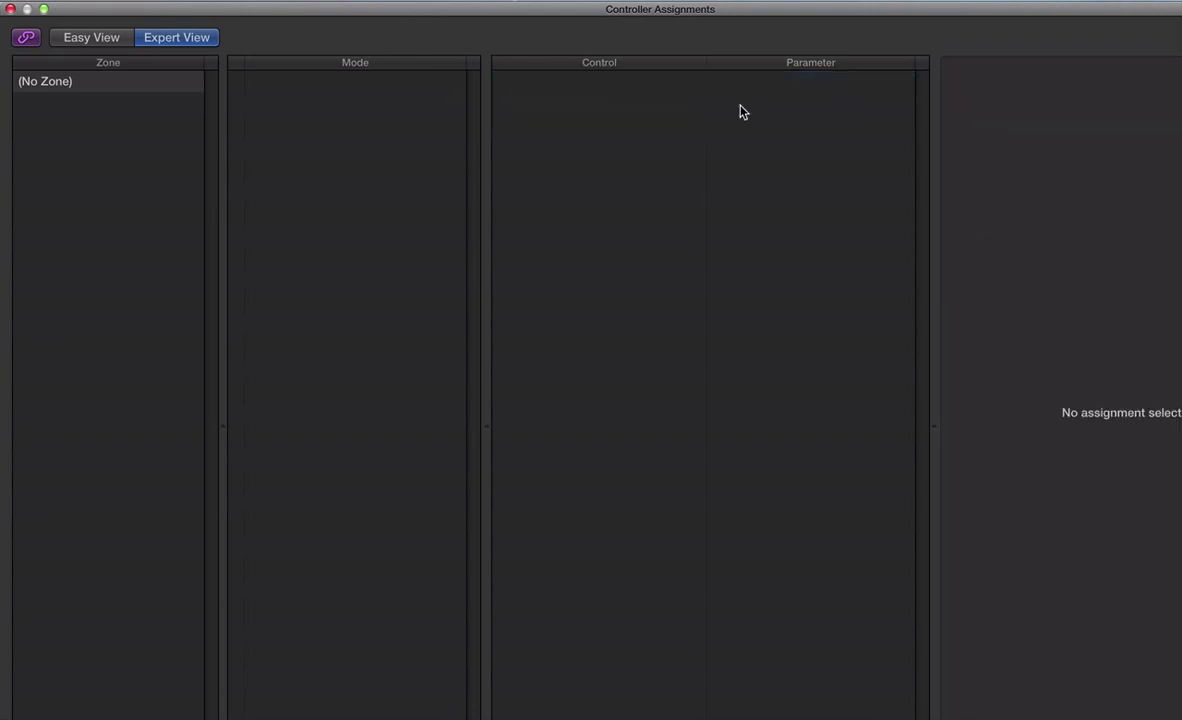
click(8, 9)
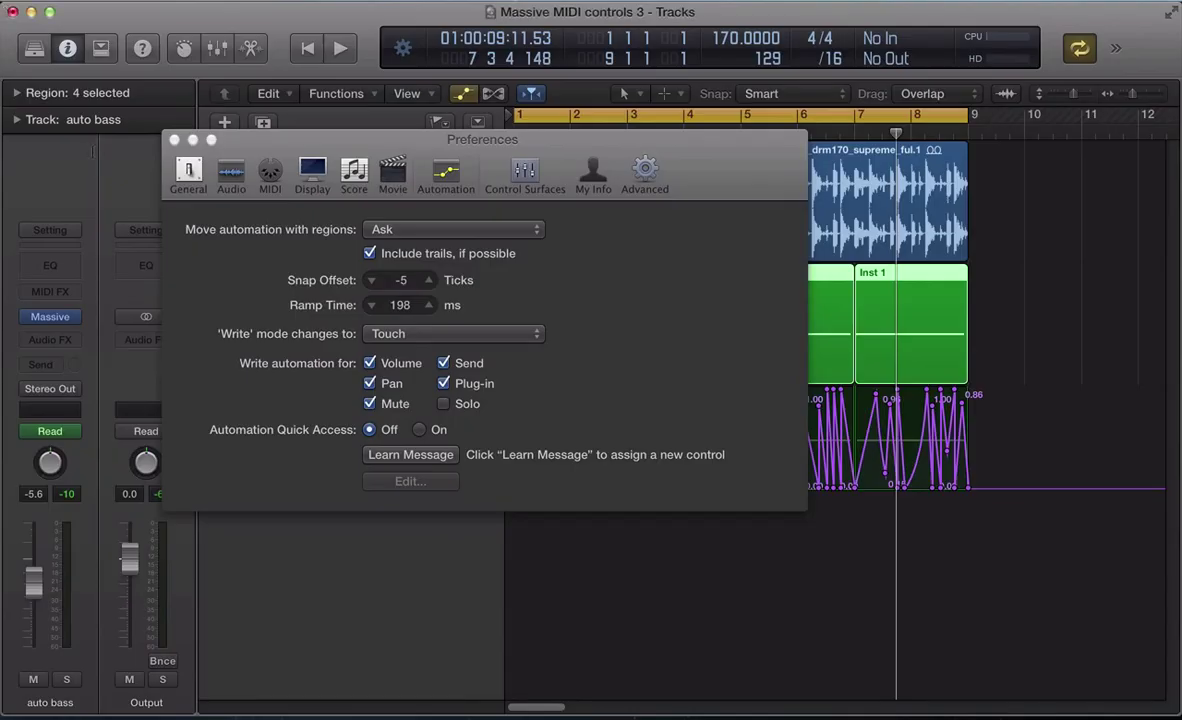
Turn Automation Quick Access back on, start a new controller assignment, and place the Controller Assignments window beside the preferences
click(420, 430)
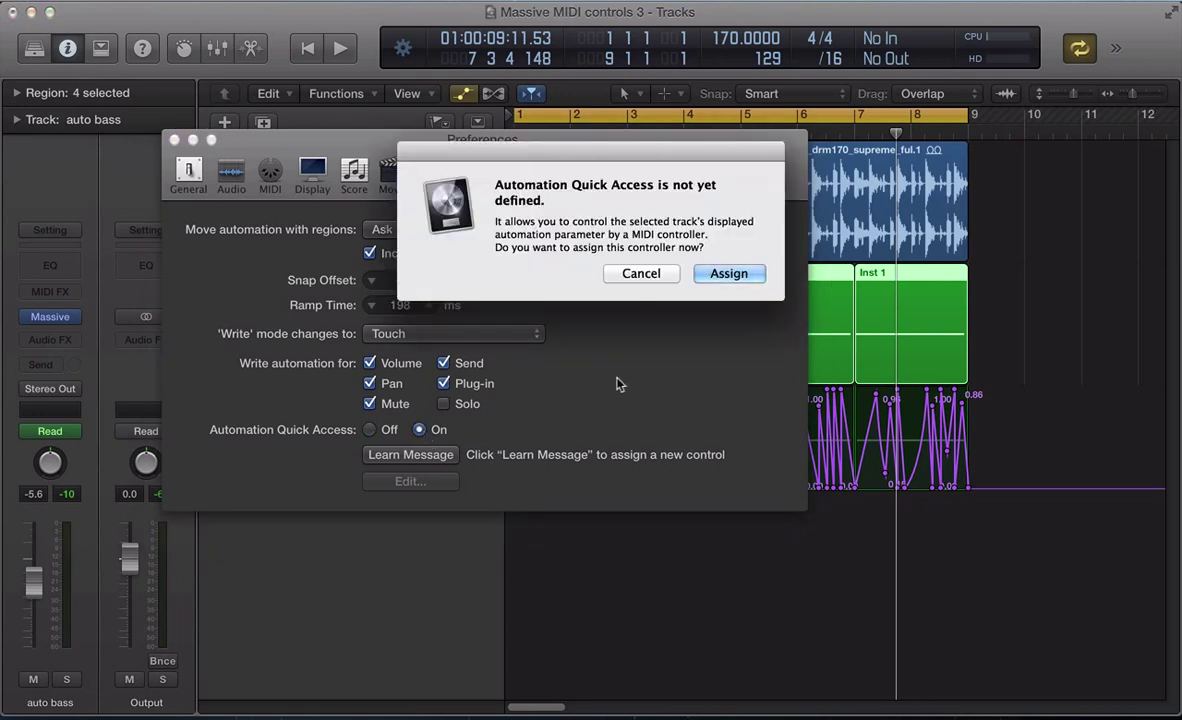
click(718, 276)
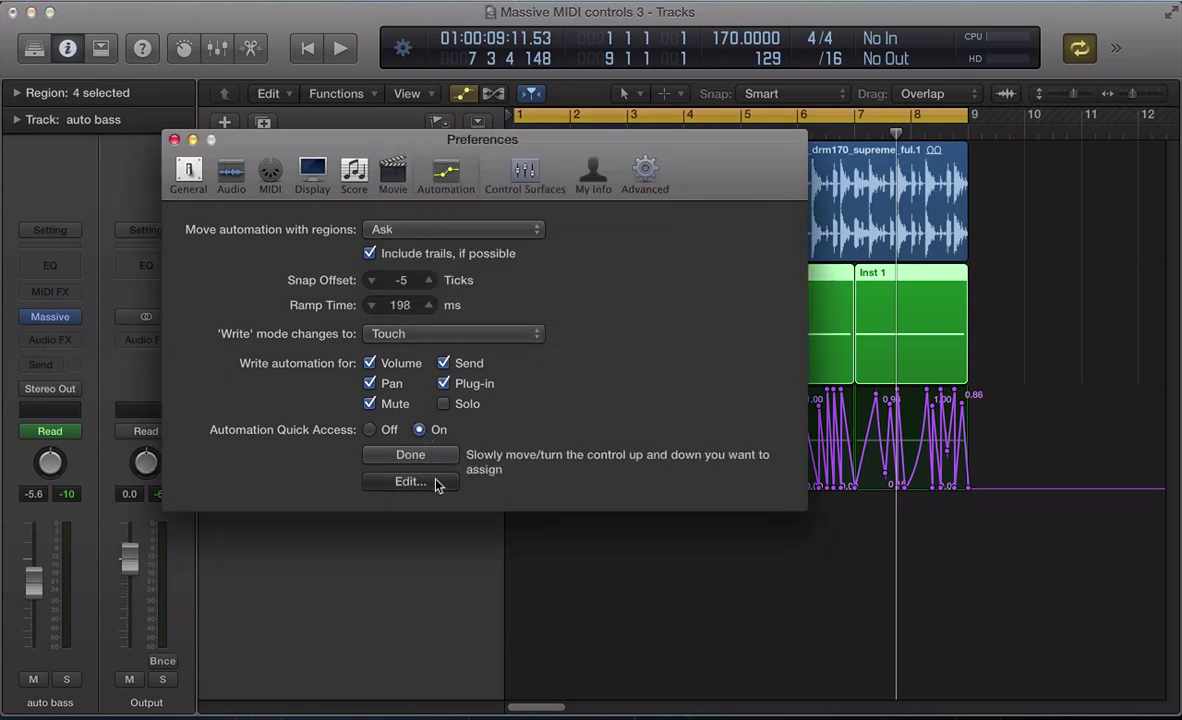
click(410, 481)
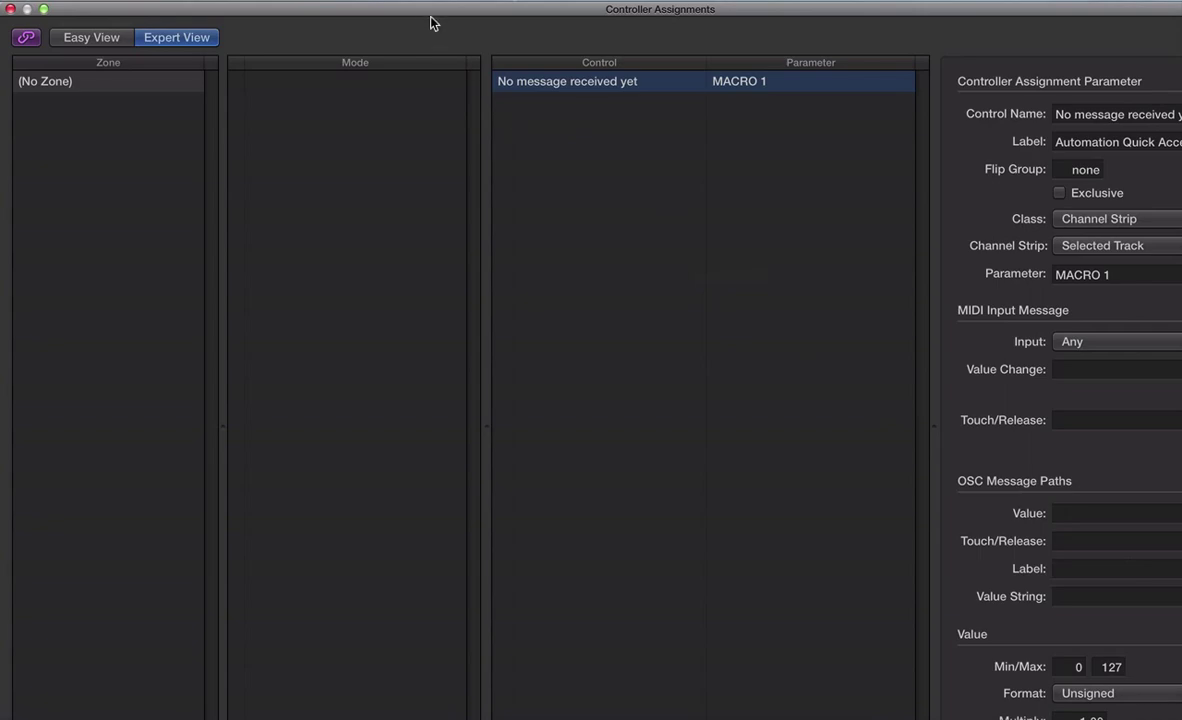
drag(432, 22, 877, 22)
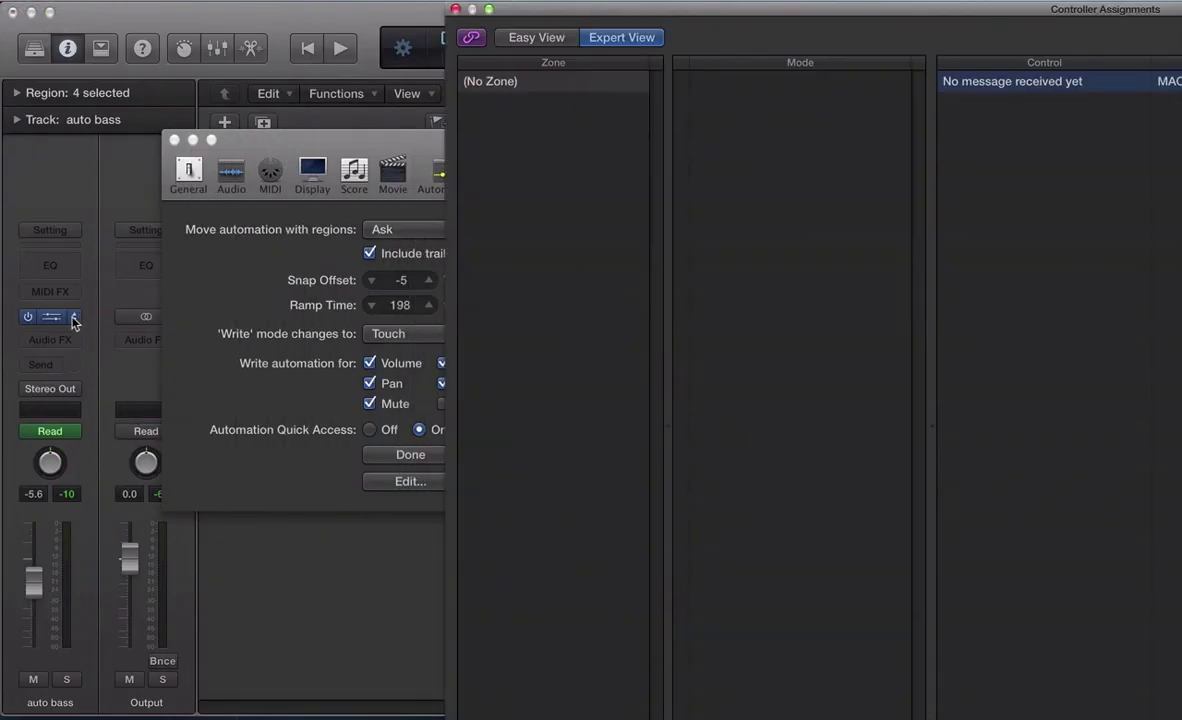
Open Massive on auto bass and assign learned MIDI controls to Filter 1 resonance, modulation oscillator phase and Filter 2 cutoff
click(52, 317)
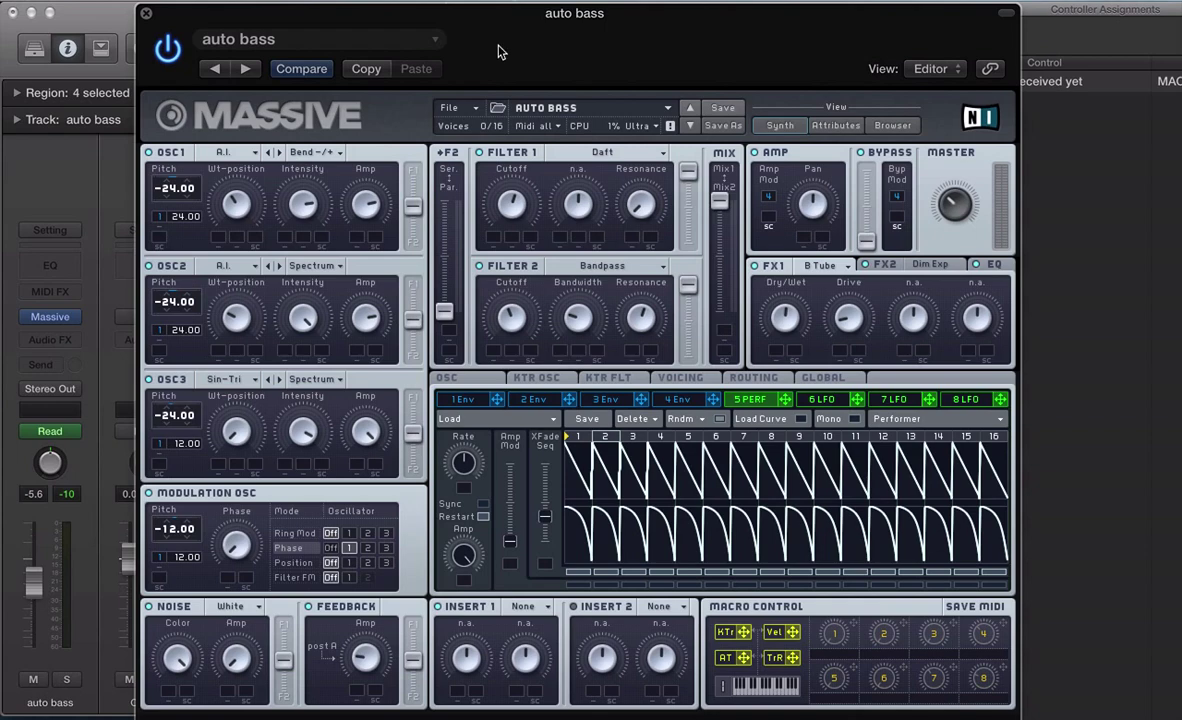
drag(493, 37, 950, 233)
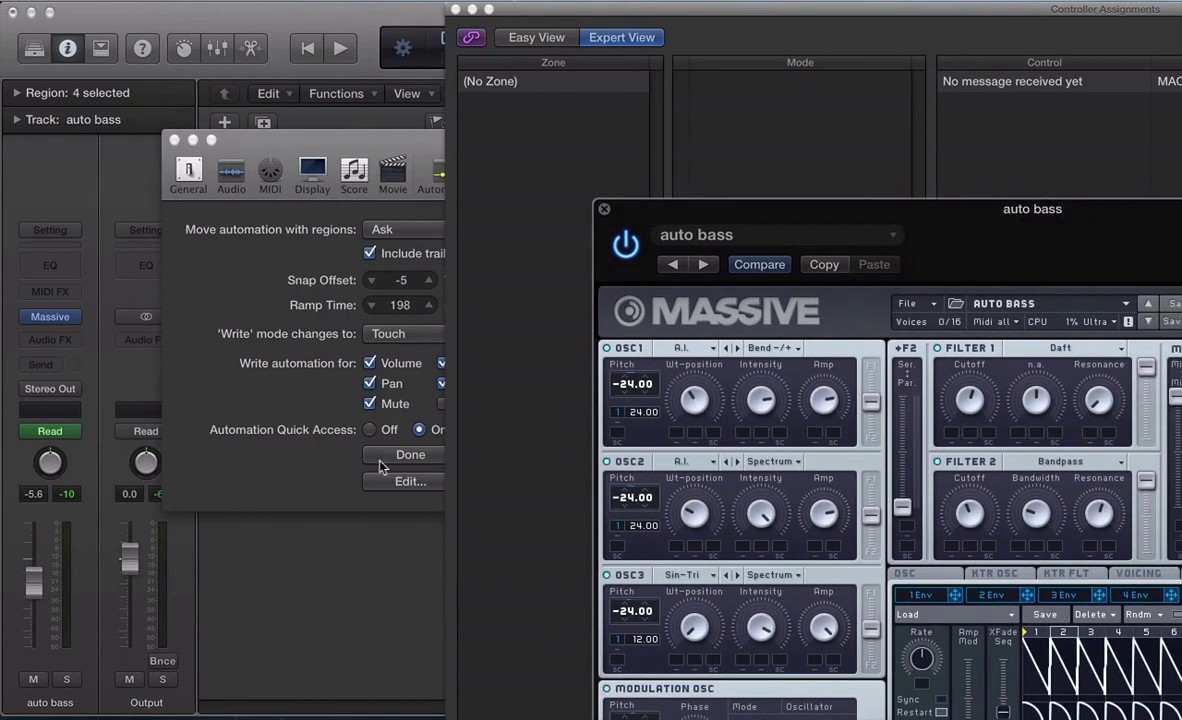
drag(820, 212, 401, 24)
drag(575, 29, 410, 22)
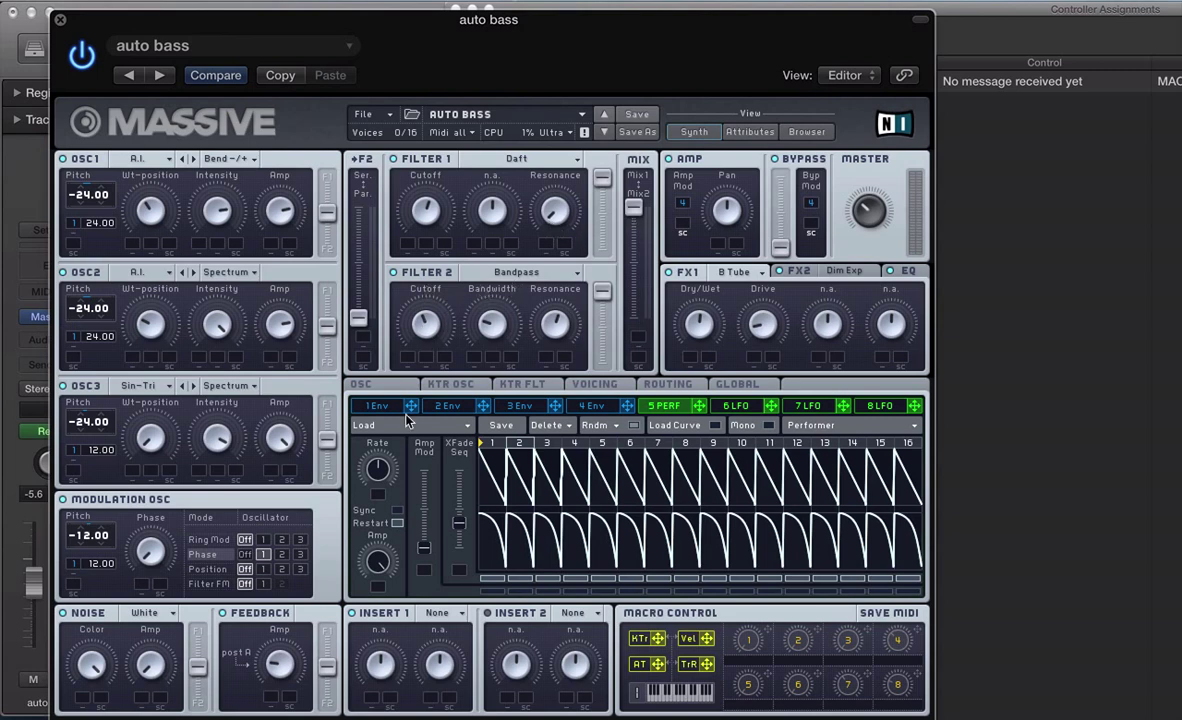
click(557, 209)
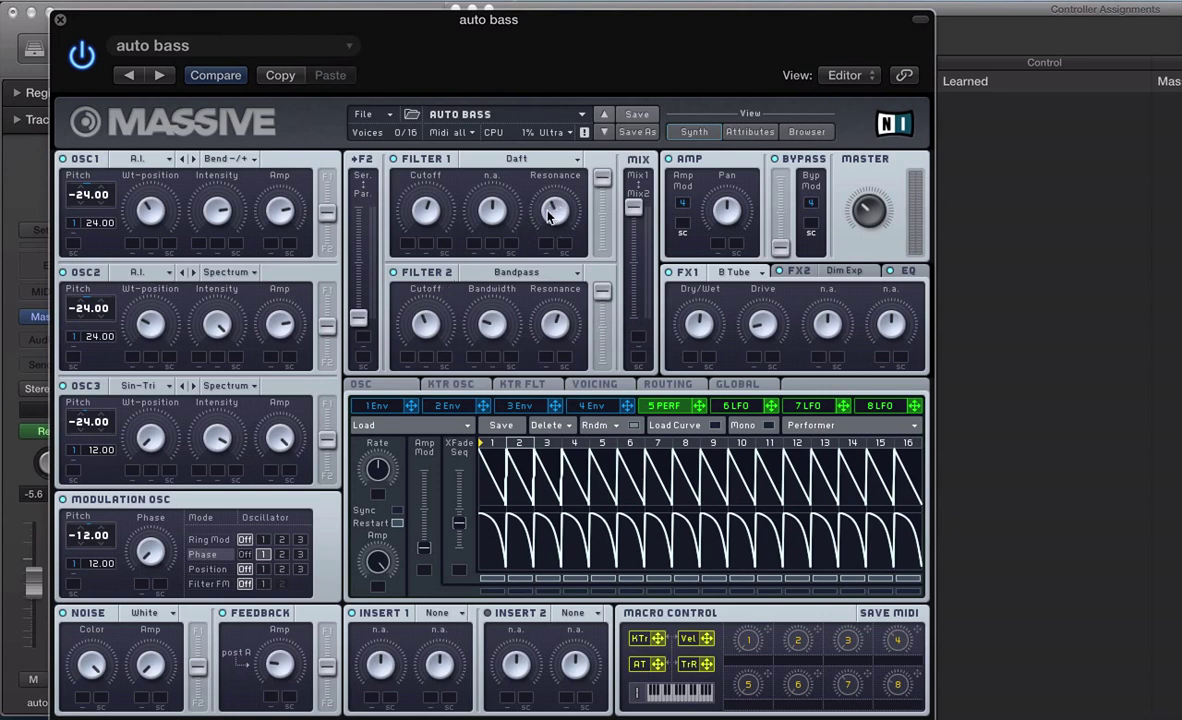
click(151, 553)
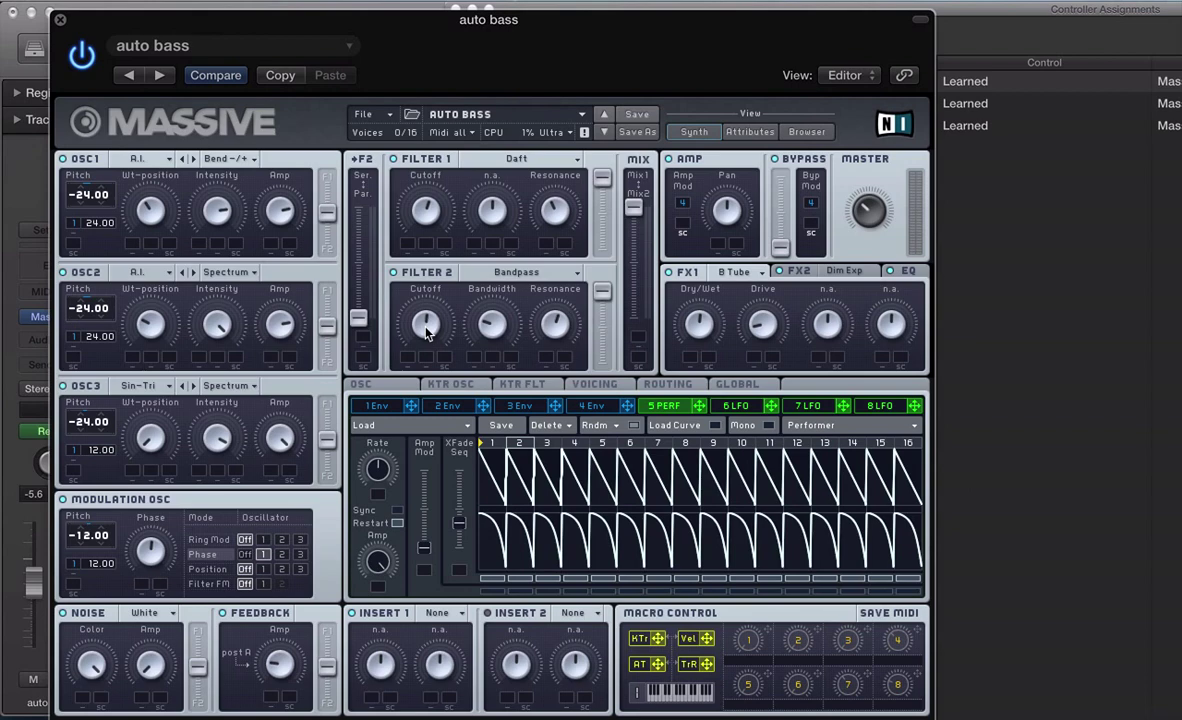
Finish learning controller messages and close the Massive, Controller Assignments and Preferences windows
click(59, 20)
drag(746, 13, 400, 13)
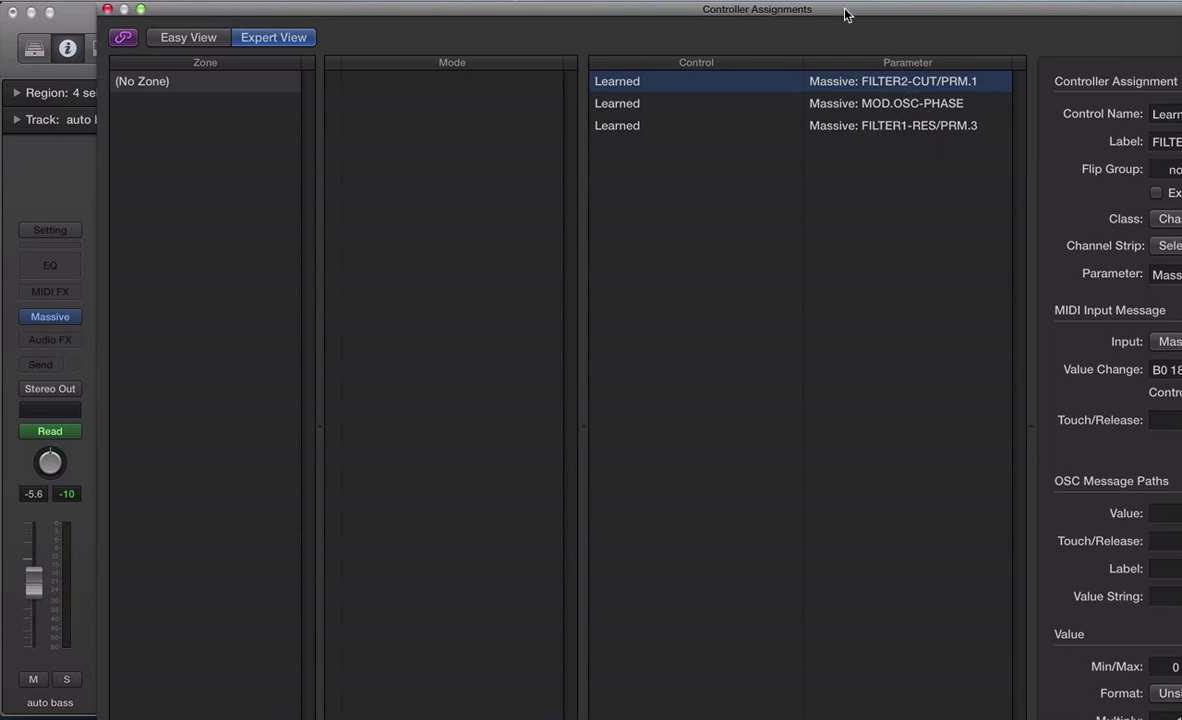
drag(850, 11, 1148, 11)
click(316, 452)
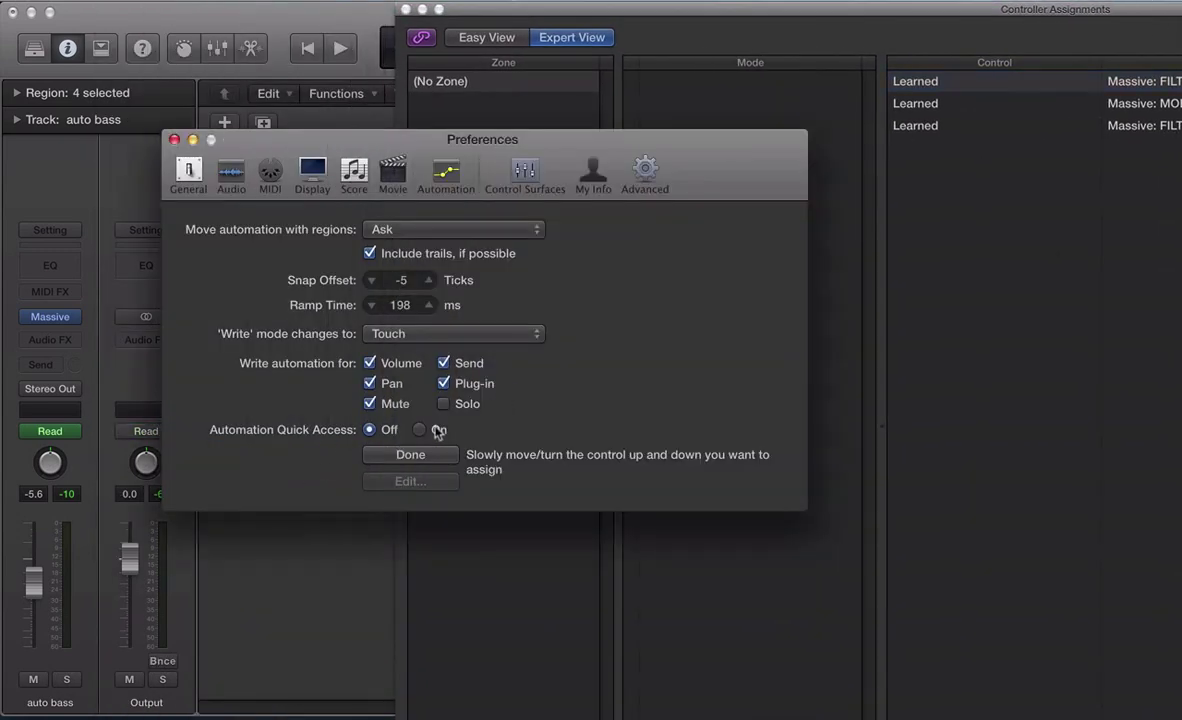
click(407, 459)
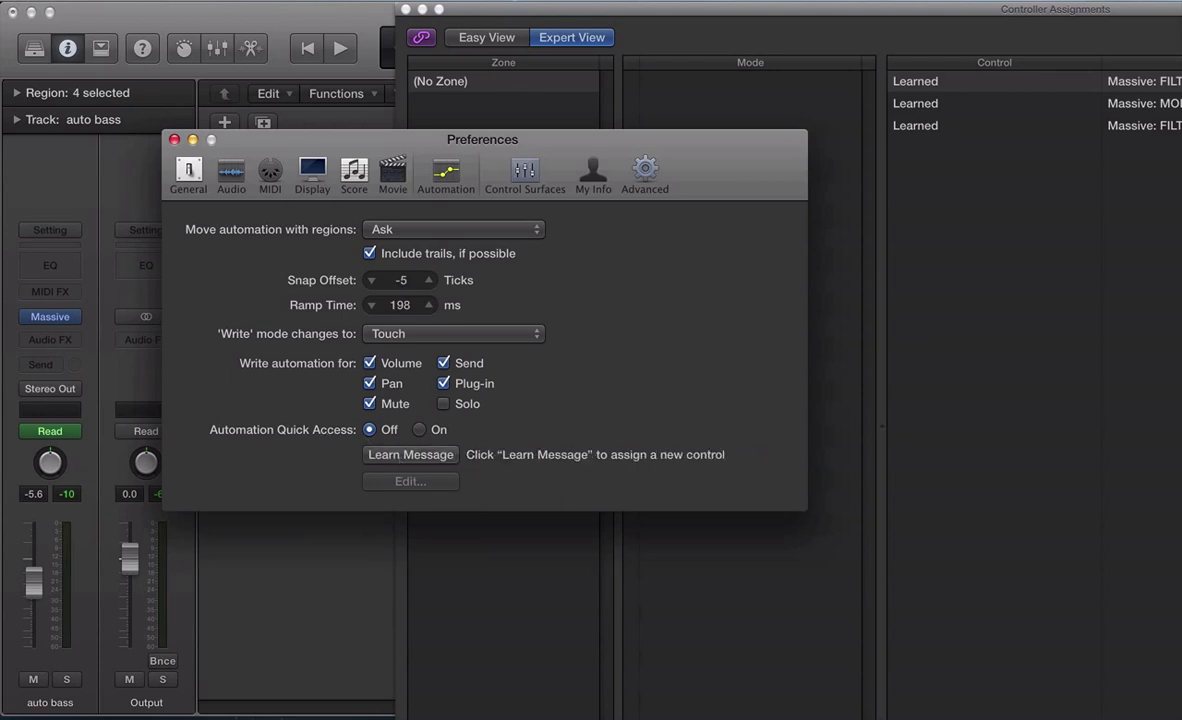
click(406, 9)
click(173, 140)
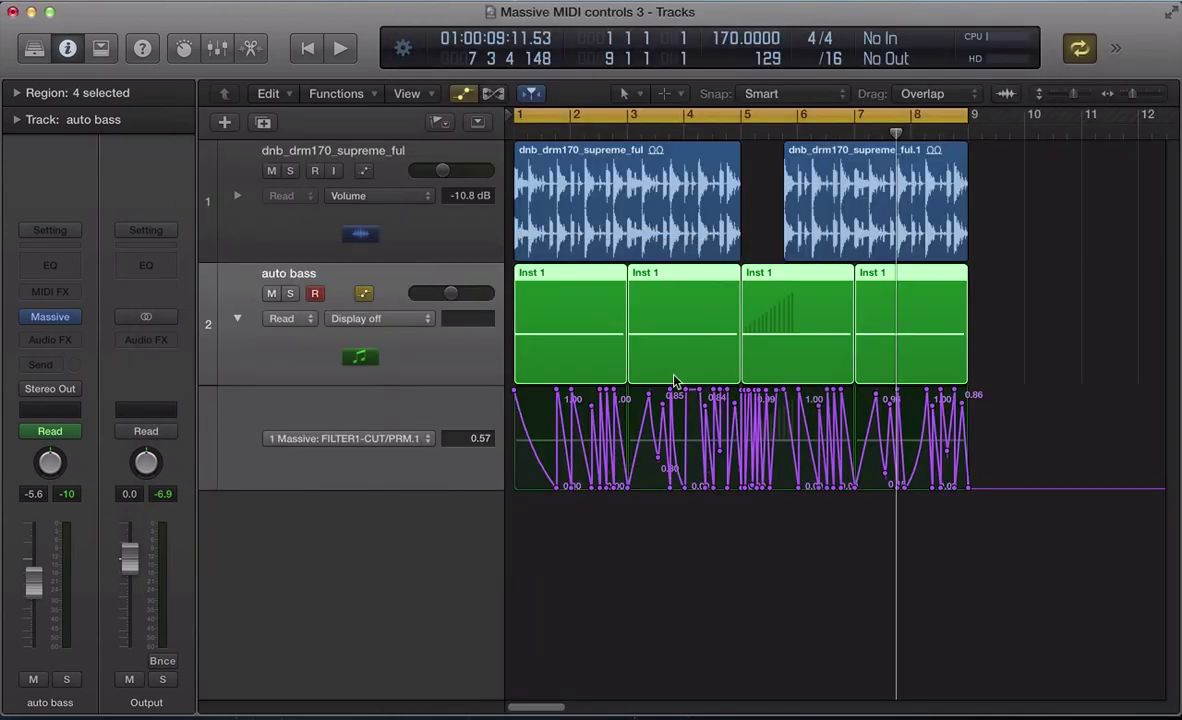
Solo the selected bass regions, try Massive's filter mix fader at Mix2 during playback, return it to Mix1, and close the synth
key(ctrl+s)
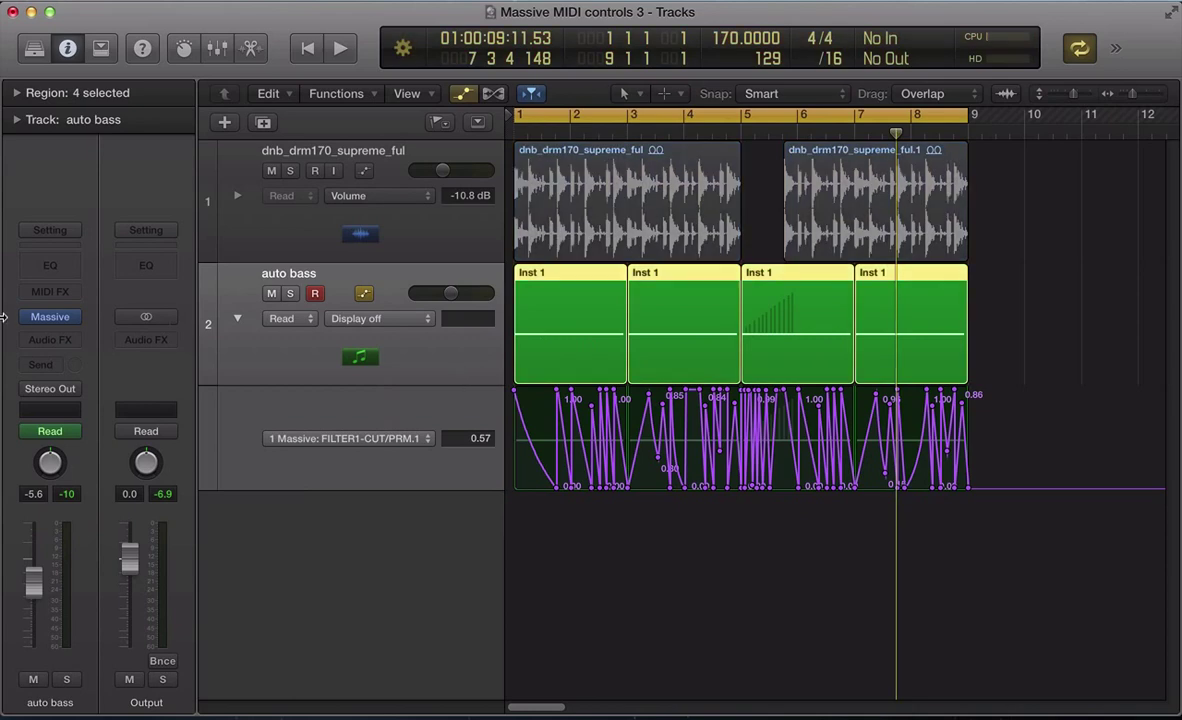
click(46, 320)
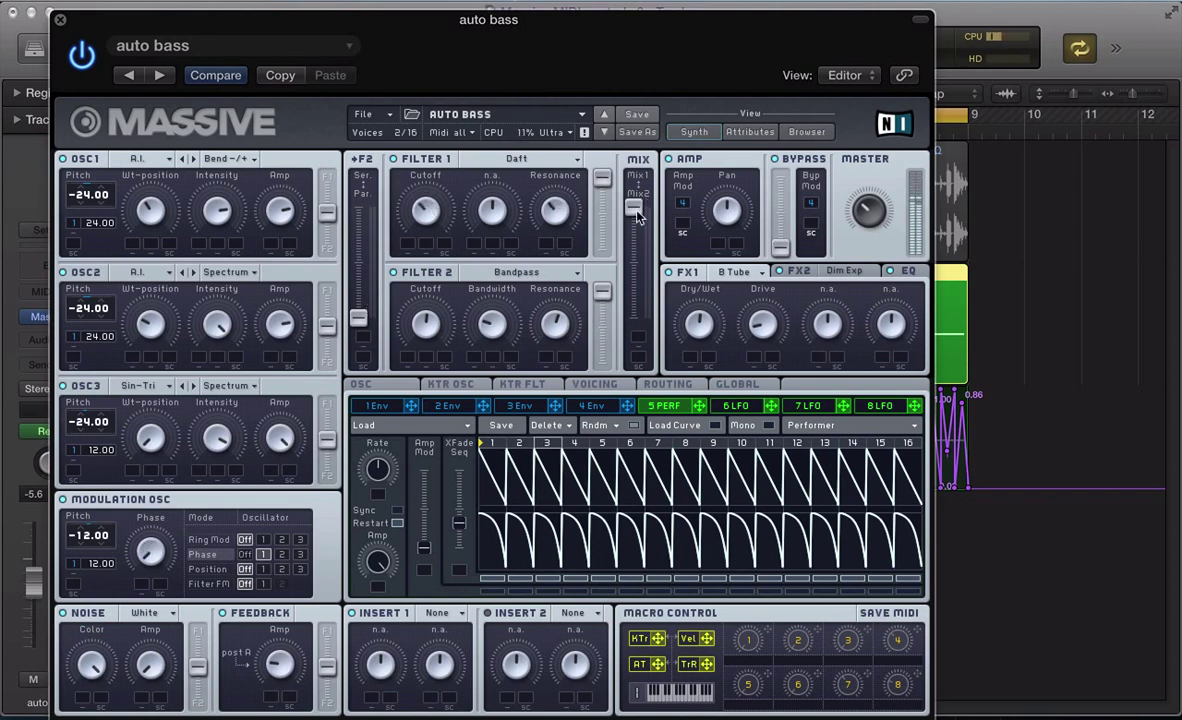
drag(637, 212, 640, 347)
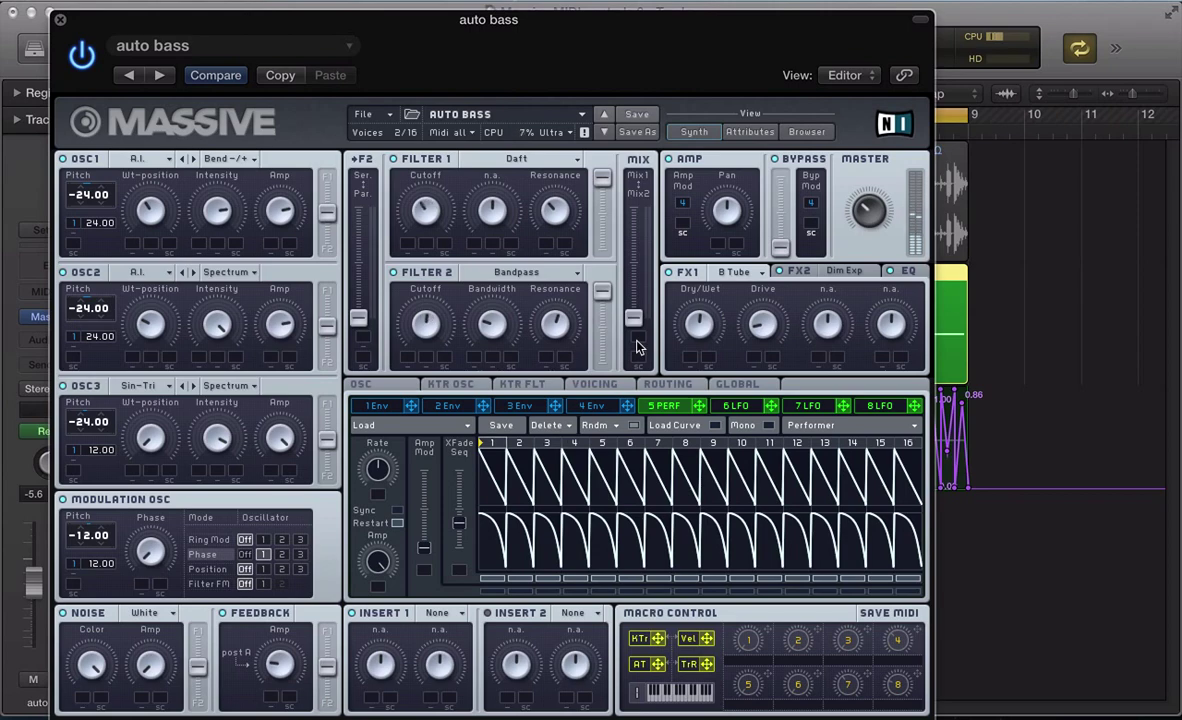
drag(636, 320, 633, 91)
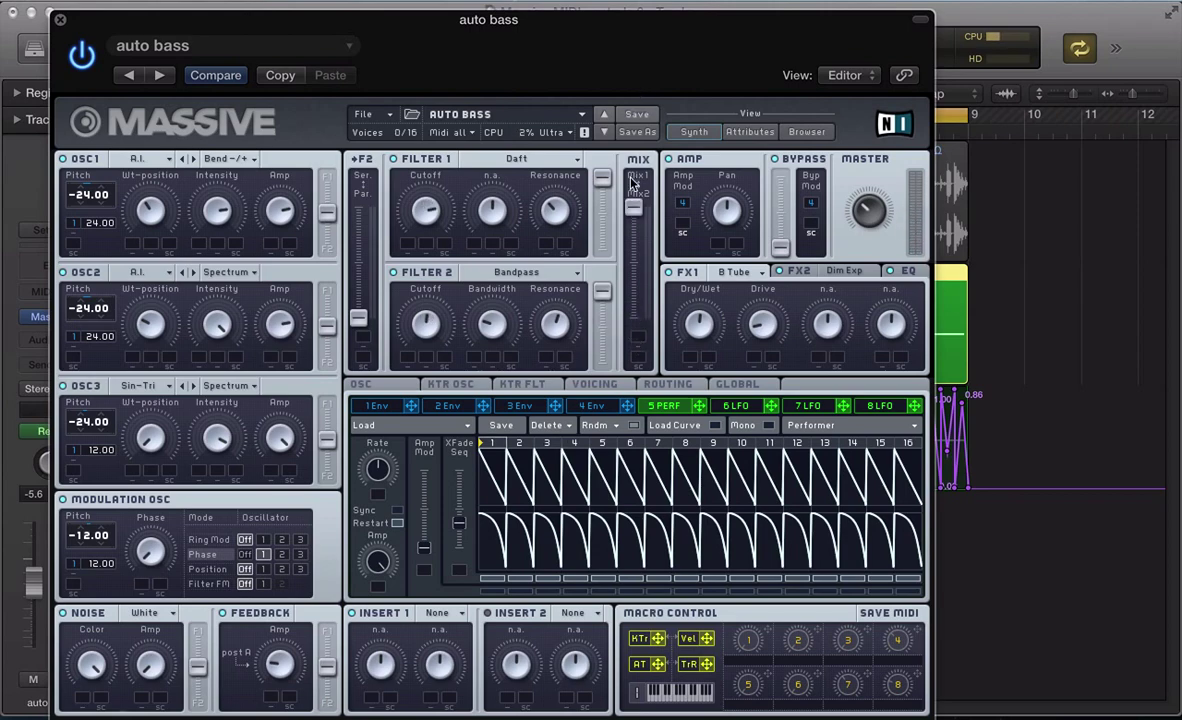
key(super+w)
Set the auto bass track's automation mode to Latch, check the Massive controls, and turn solo off
click(40, 430)
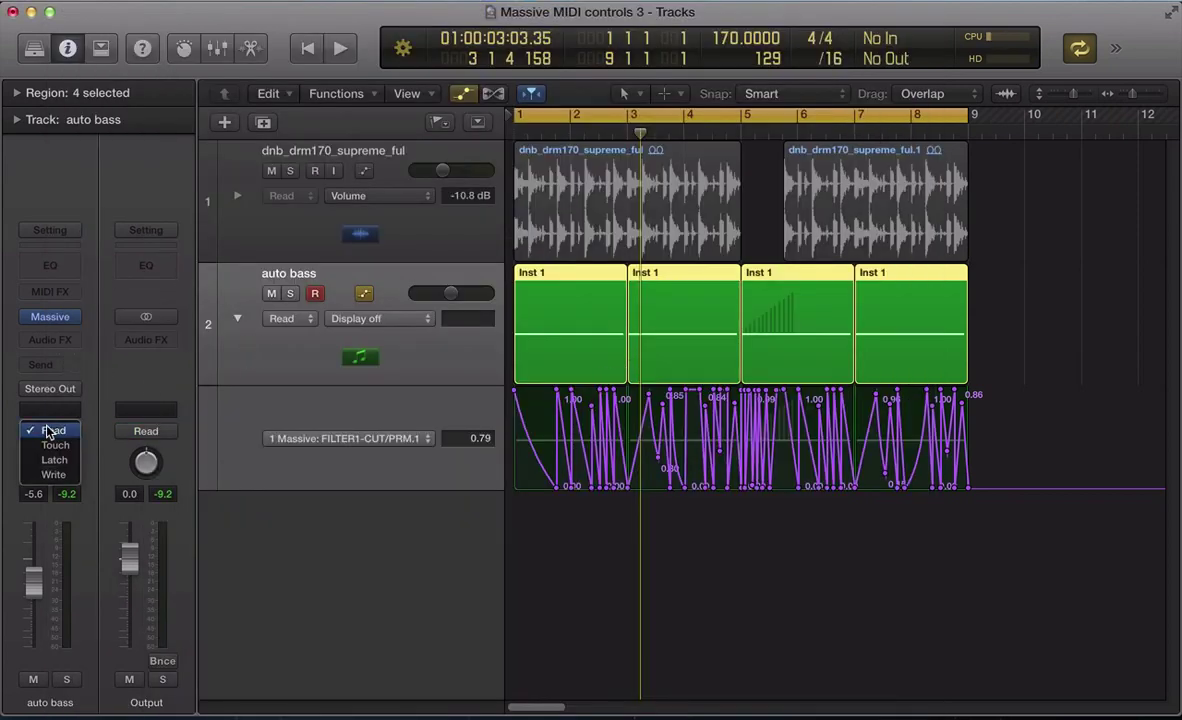
click(45, 460)
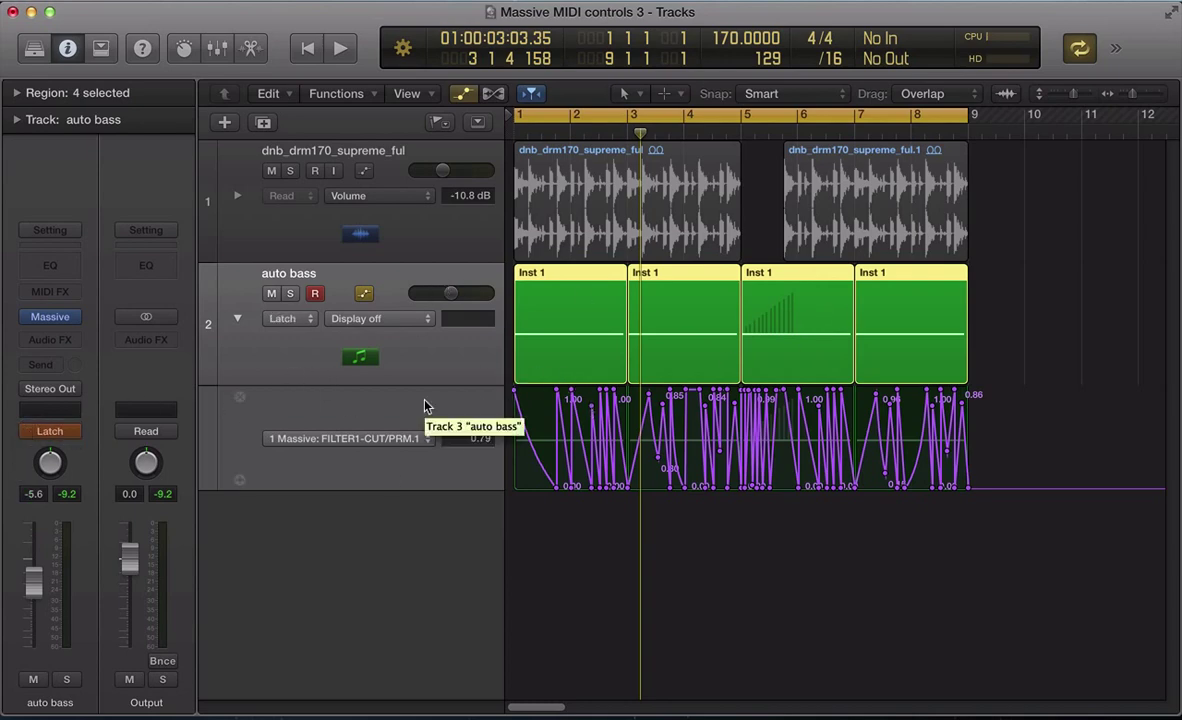
key(v)
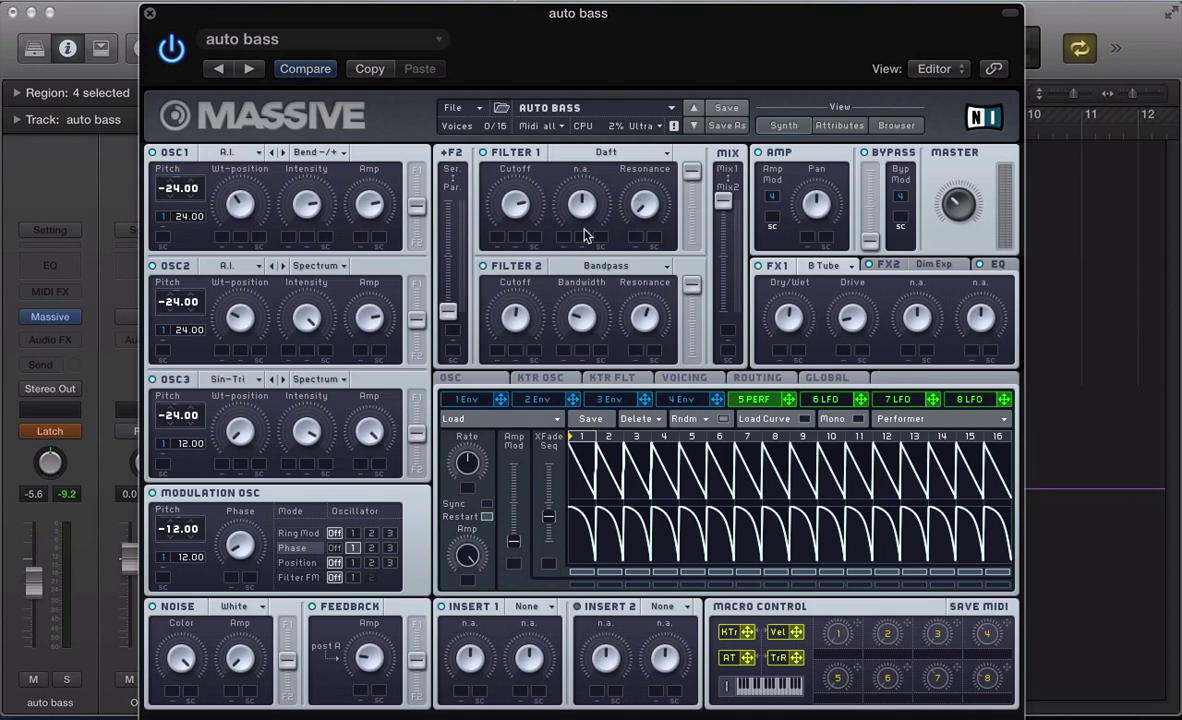
key(v)
click(601, 258)
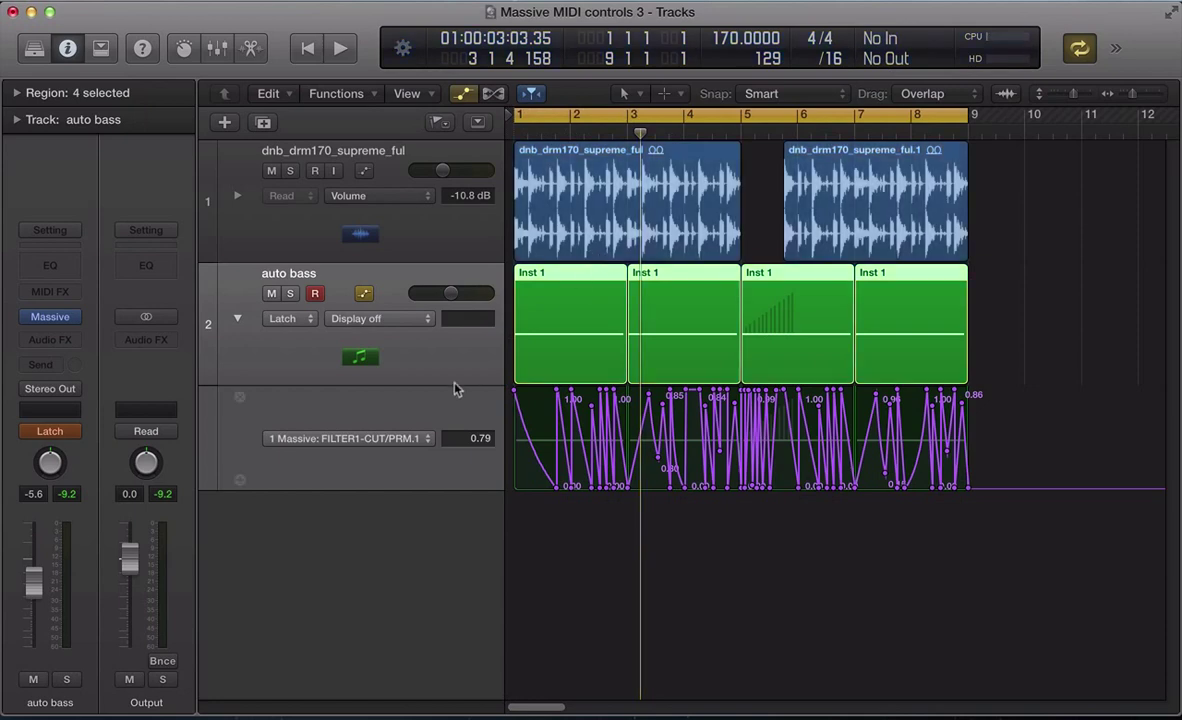
Record Latch automation of Massive's Filter 1 resonance peaking at about 0.64 before bar 5, and play it back looping bars 3 to 6
click(362, 358)
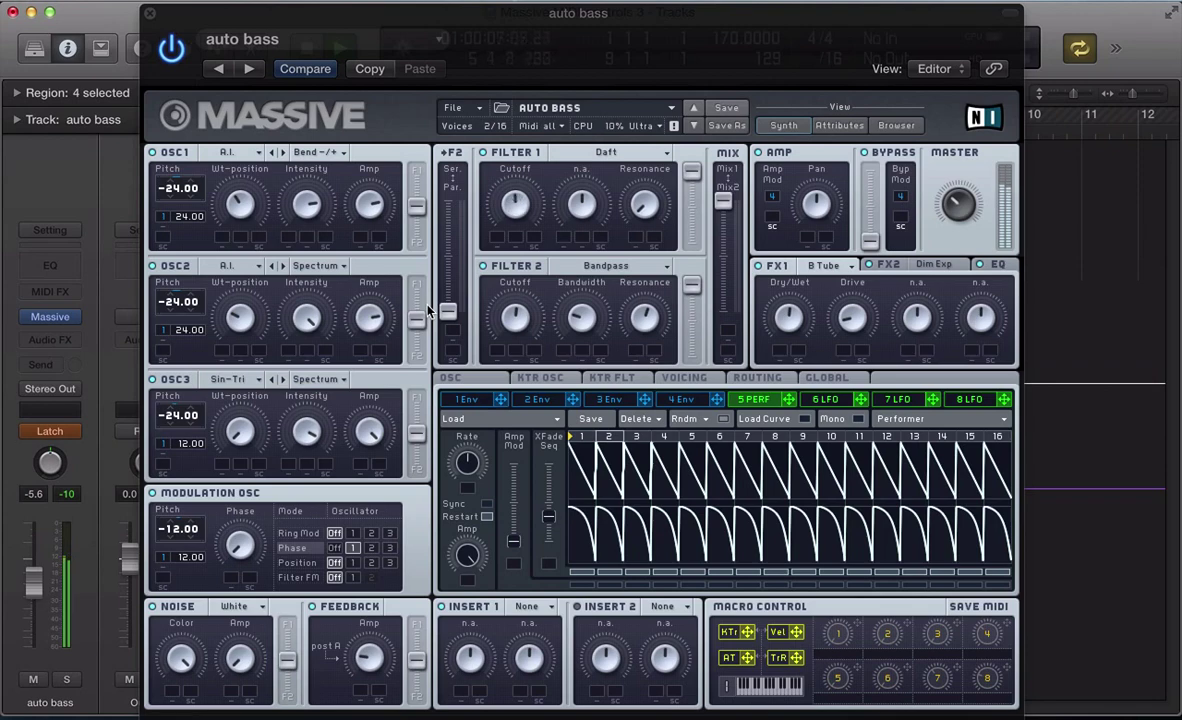
key(v)
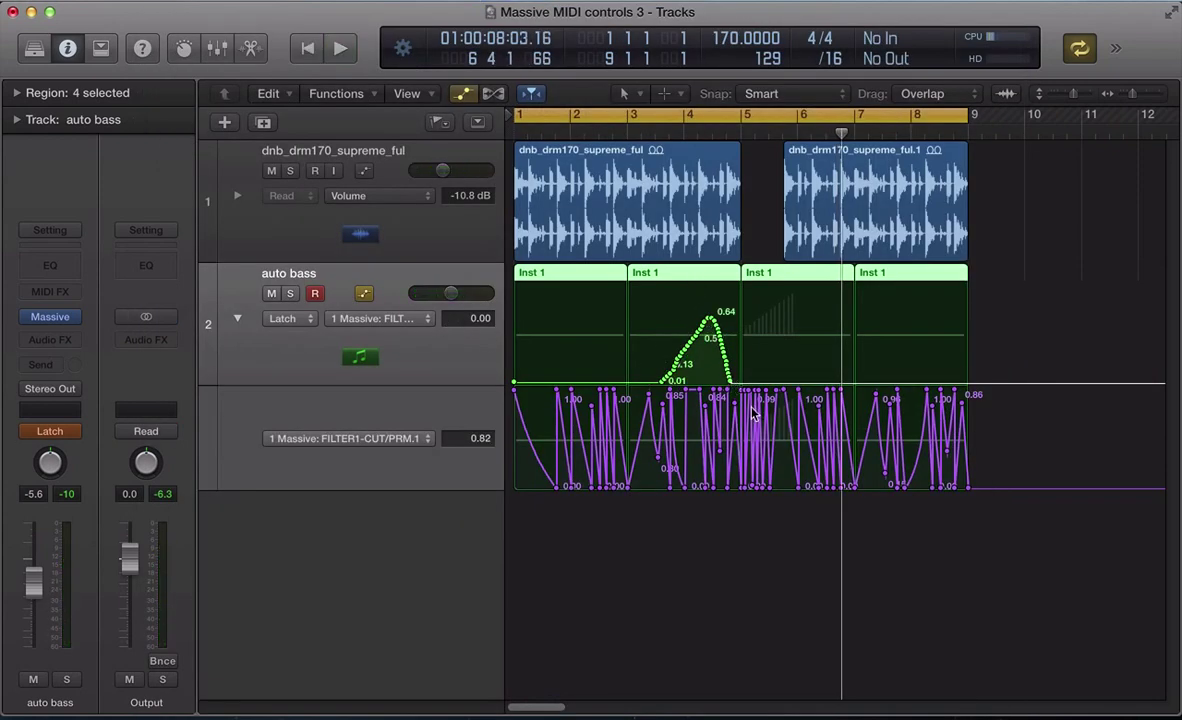
key(v)
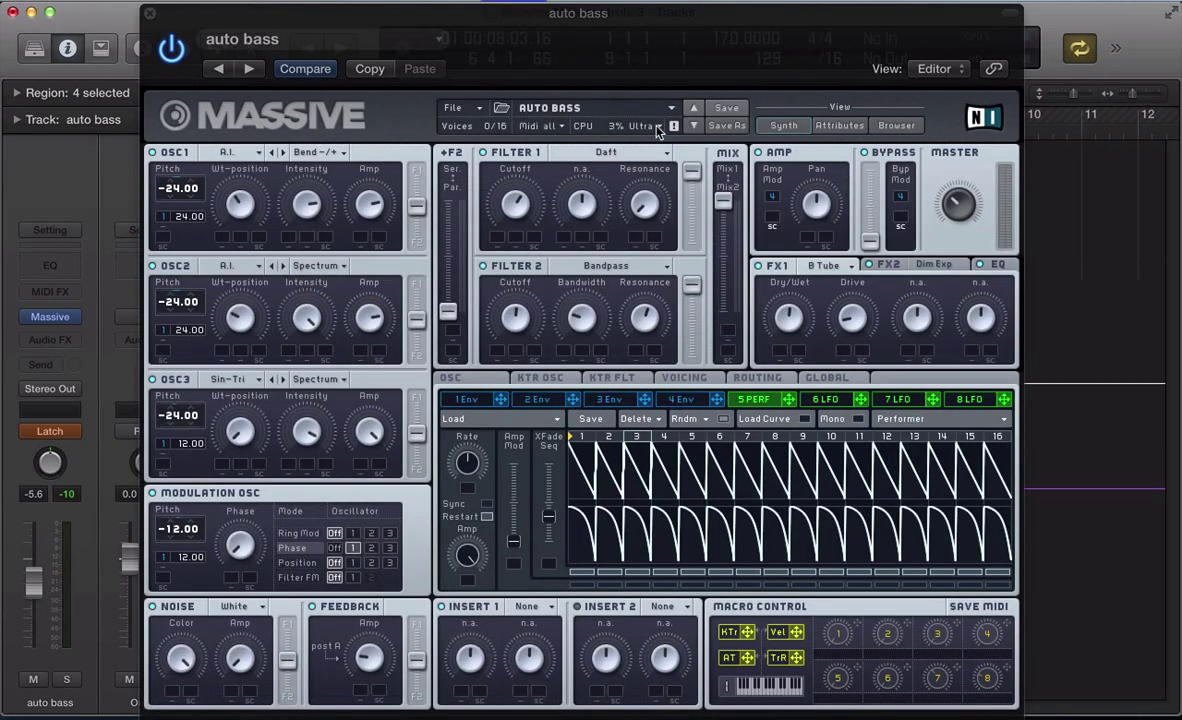
key(v)
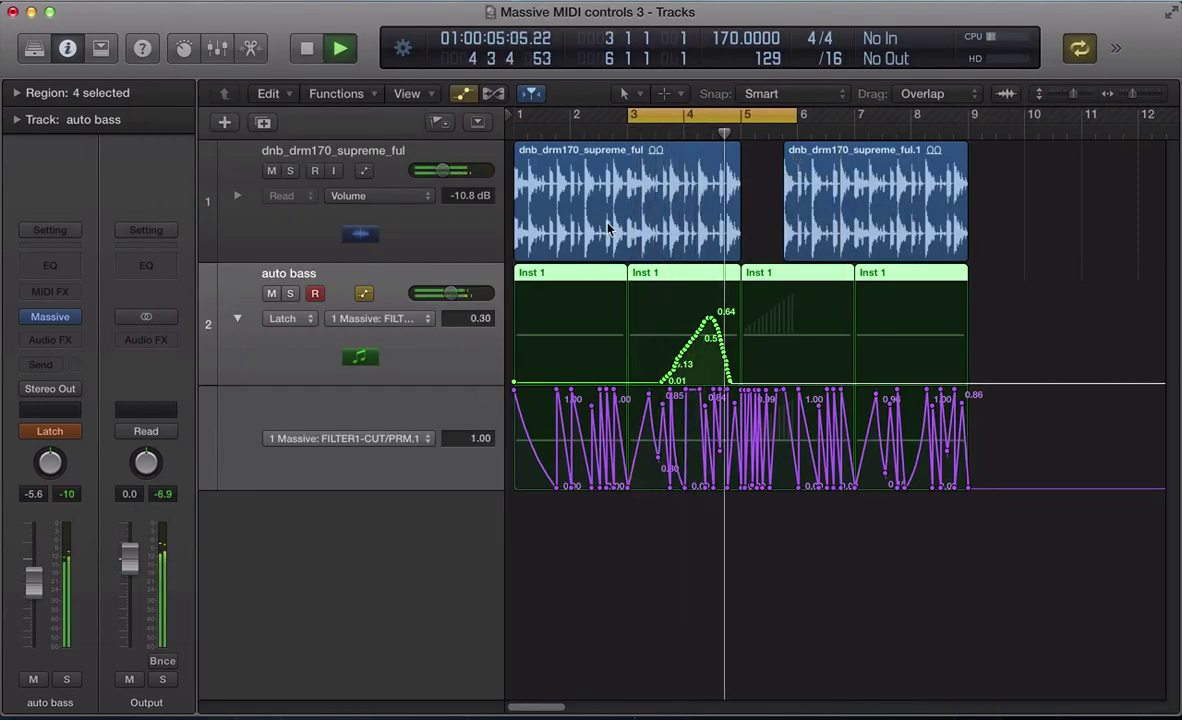
Stop playback, set the cycle range to span bars 1 to 9, and reopen the Massive synth on auto bass
key(space)
drag(519, 114, 985, 176)
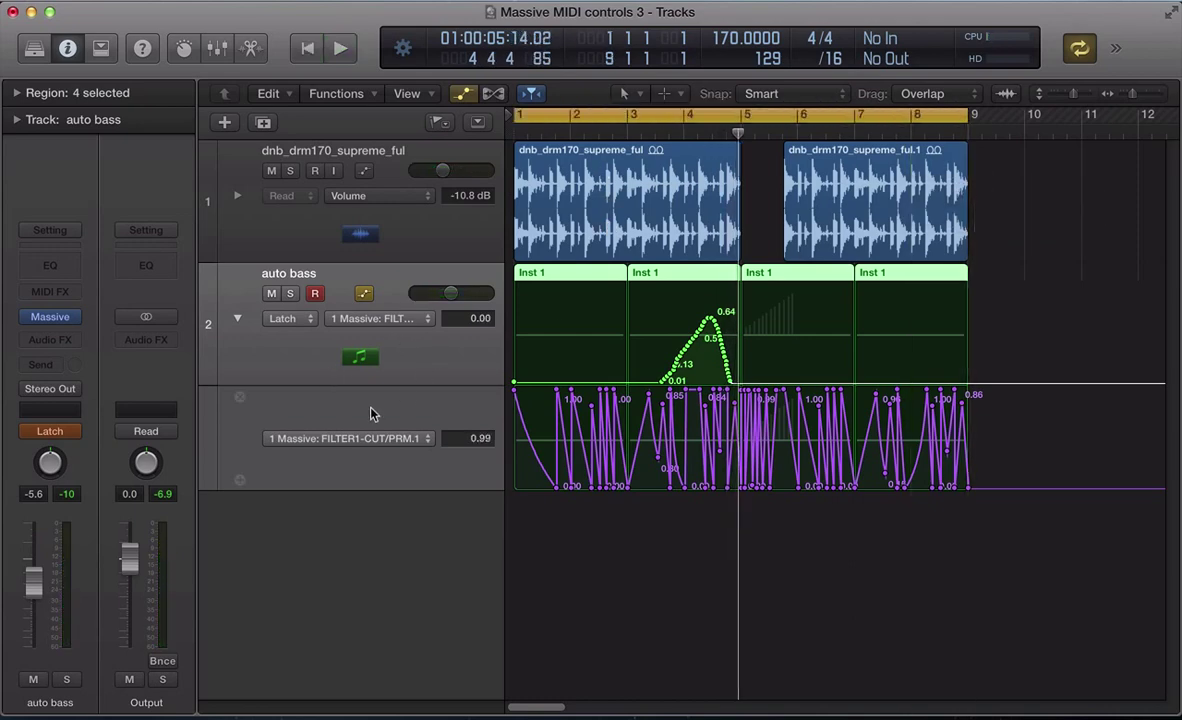
key(v)
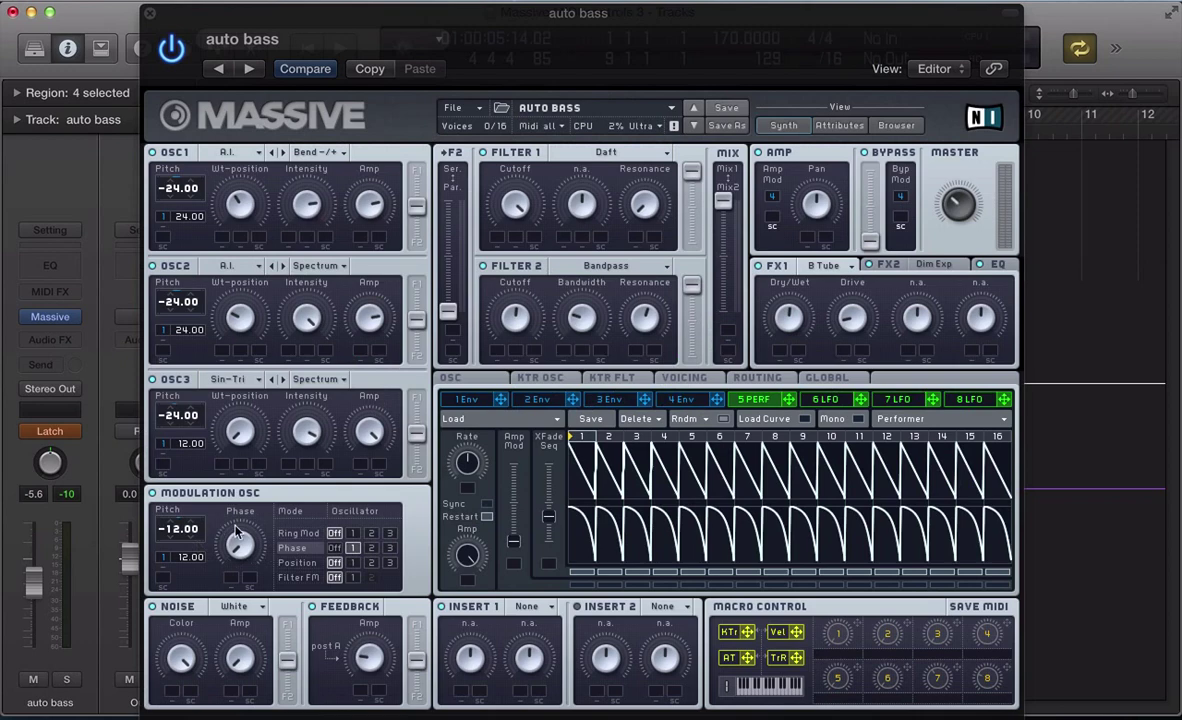
Record Latch automation of Massive's modulation oscillator phase peaking at about 0.65 before bar 9, and play it back looping bars 7 to 10
key(v)
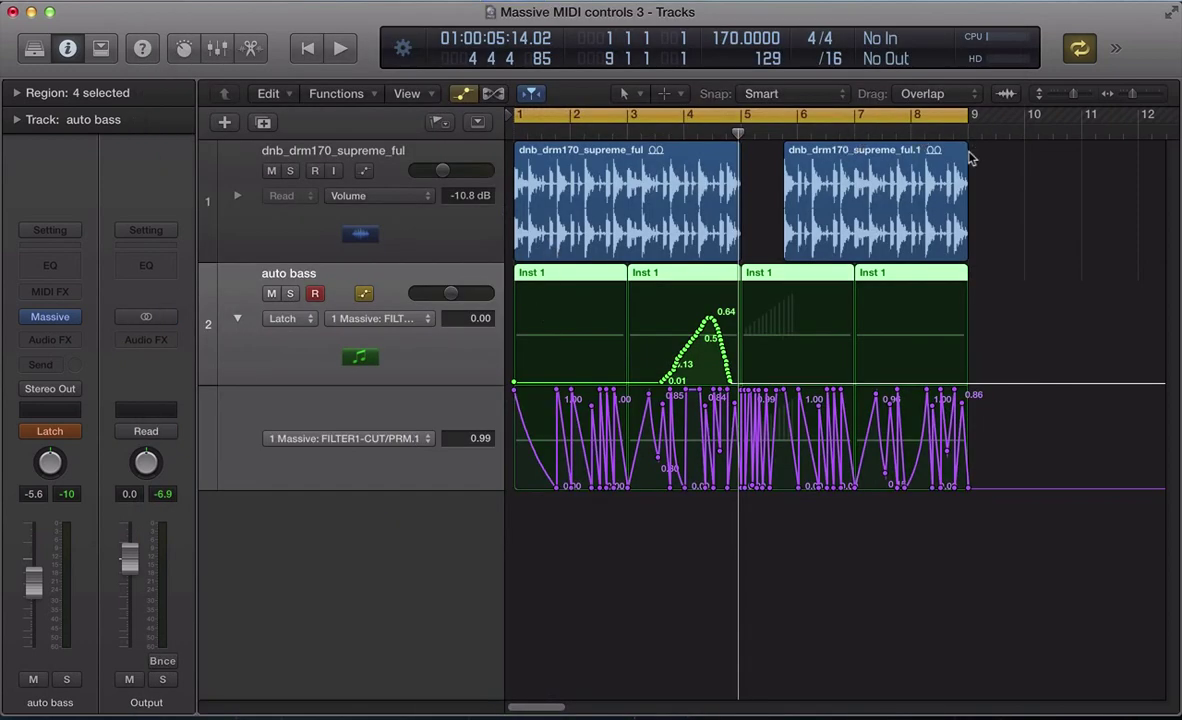
key(v)
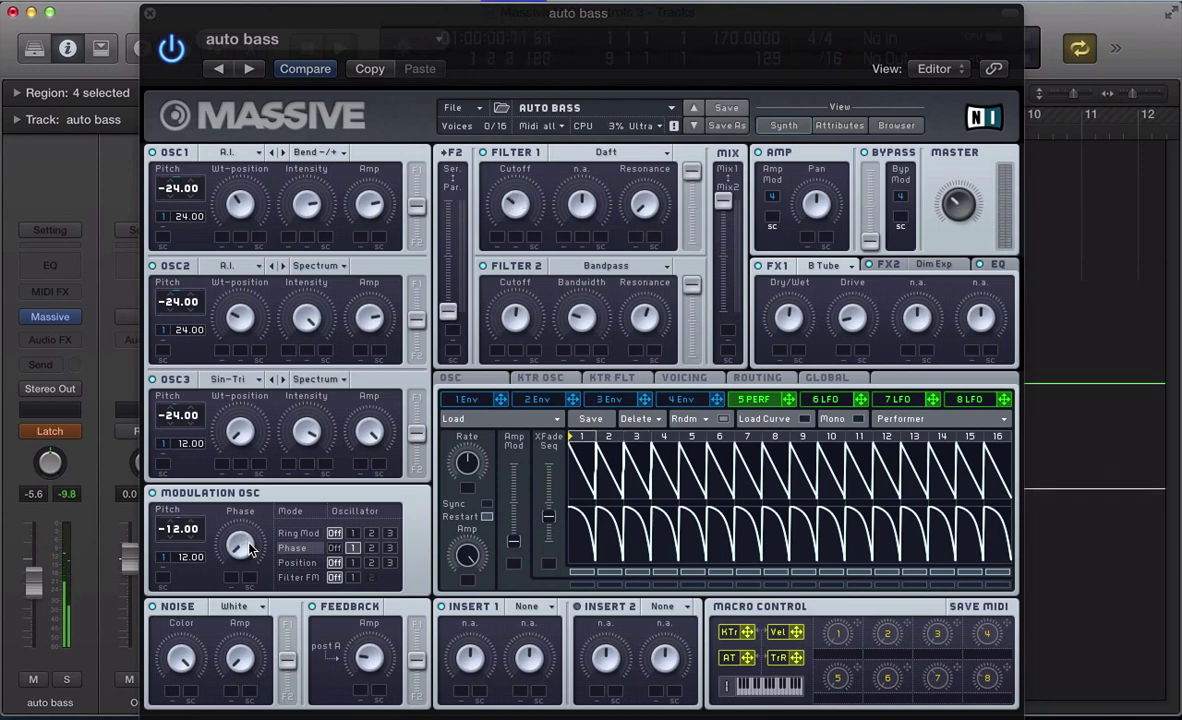
key(super+w)
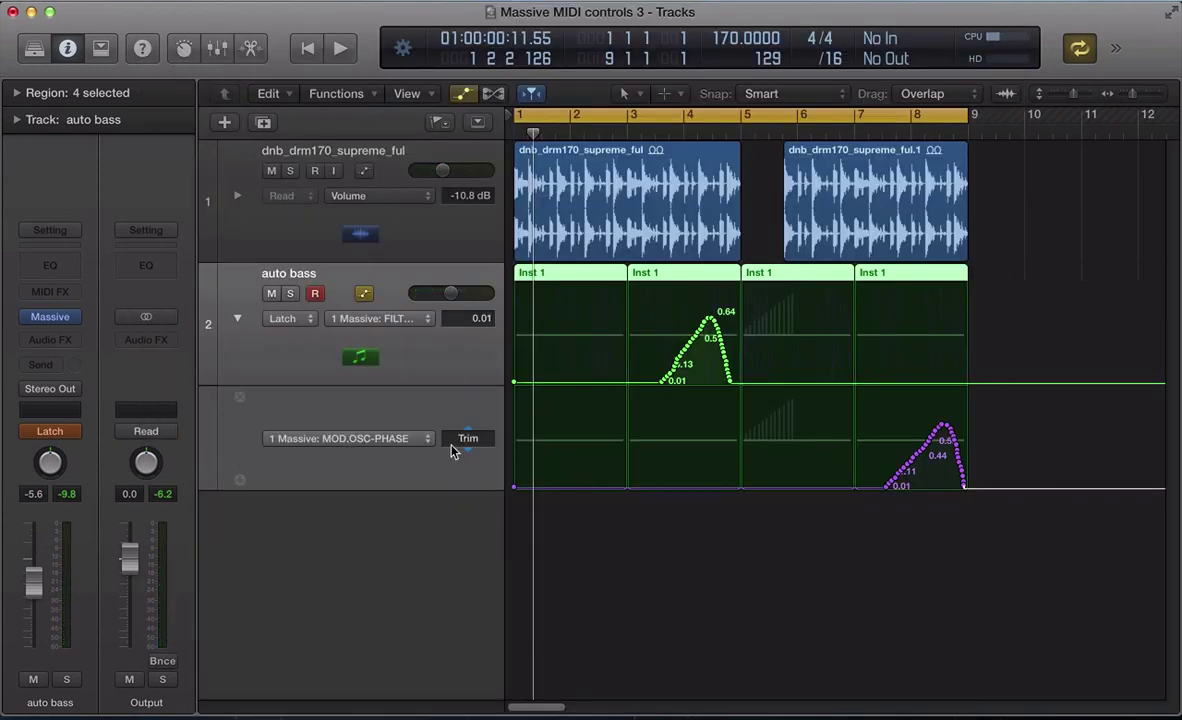
key(space)
drag(869, 122, 1020, 150)
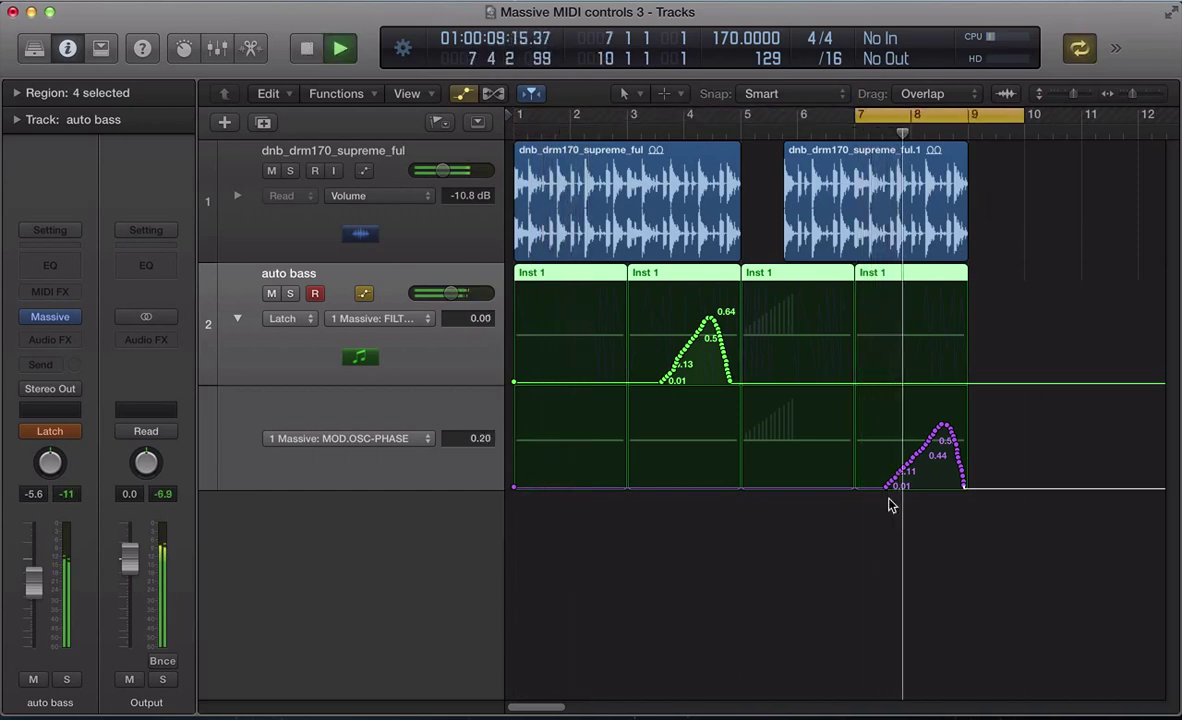
key(space)
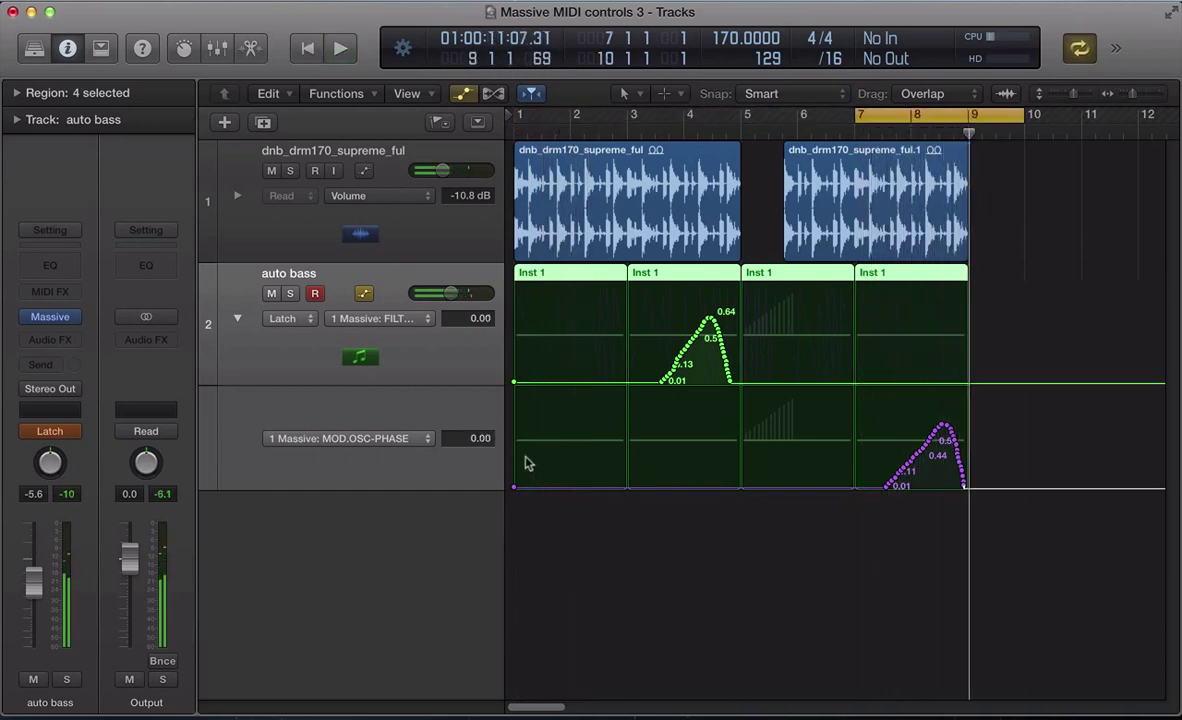
Hide the automation and copy all the drum and bass regions from bars 1 to 9 so the duplicates start at bar 9
key(a)
key(super+Left)
key(super+Left)
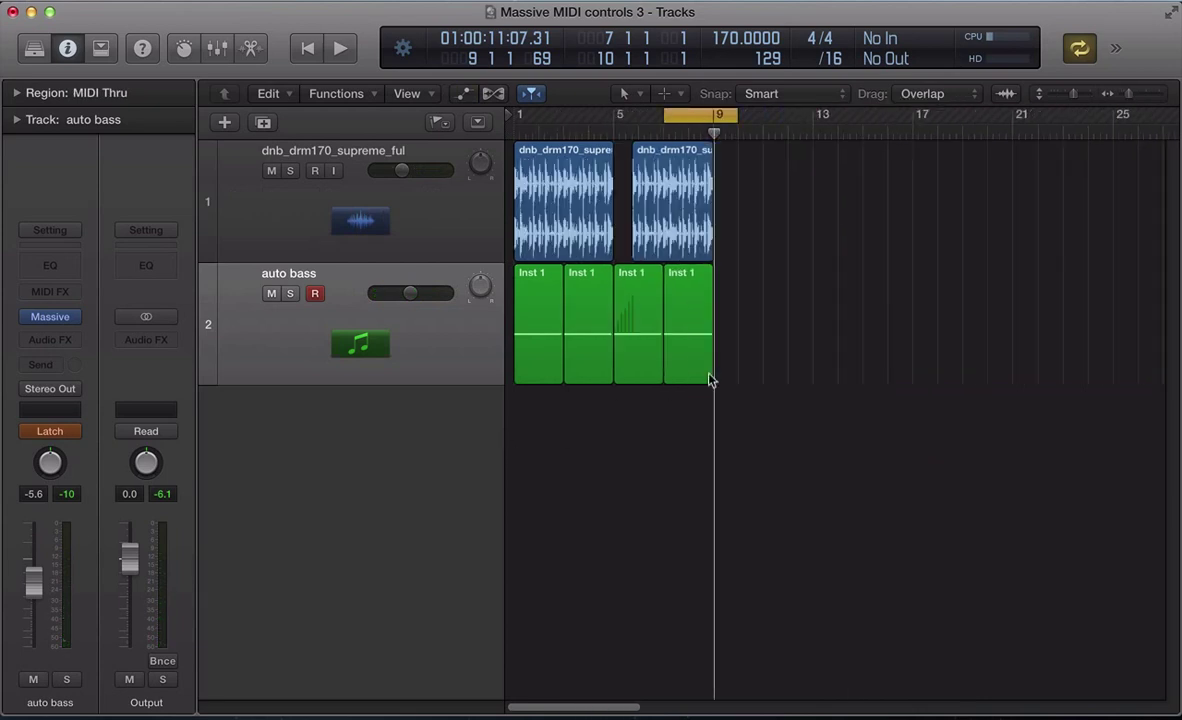
drag(755, 389, 518, 155)
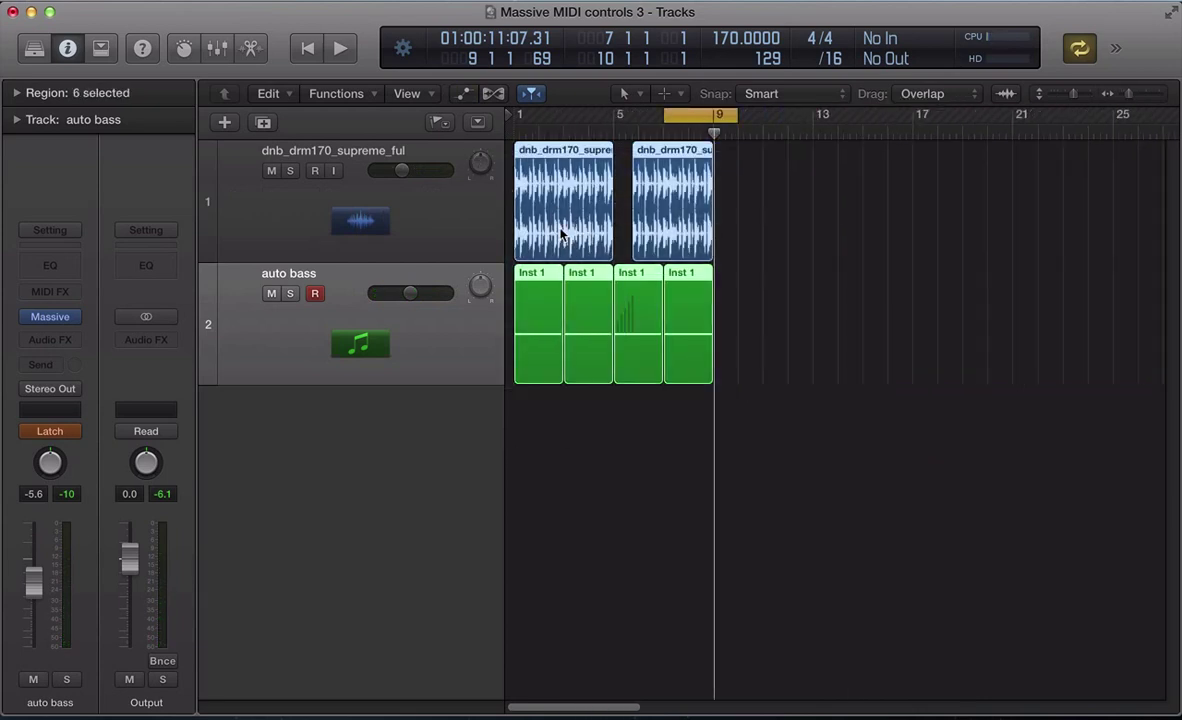
drag(581, 233, 762, 261)
click(707, 286)
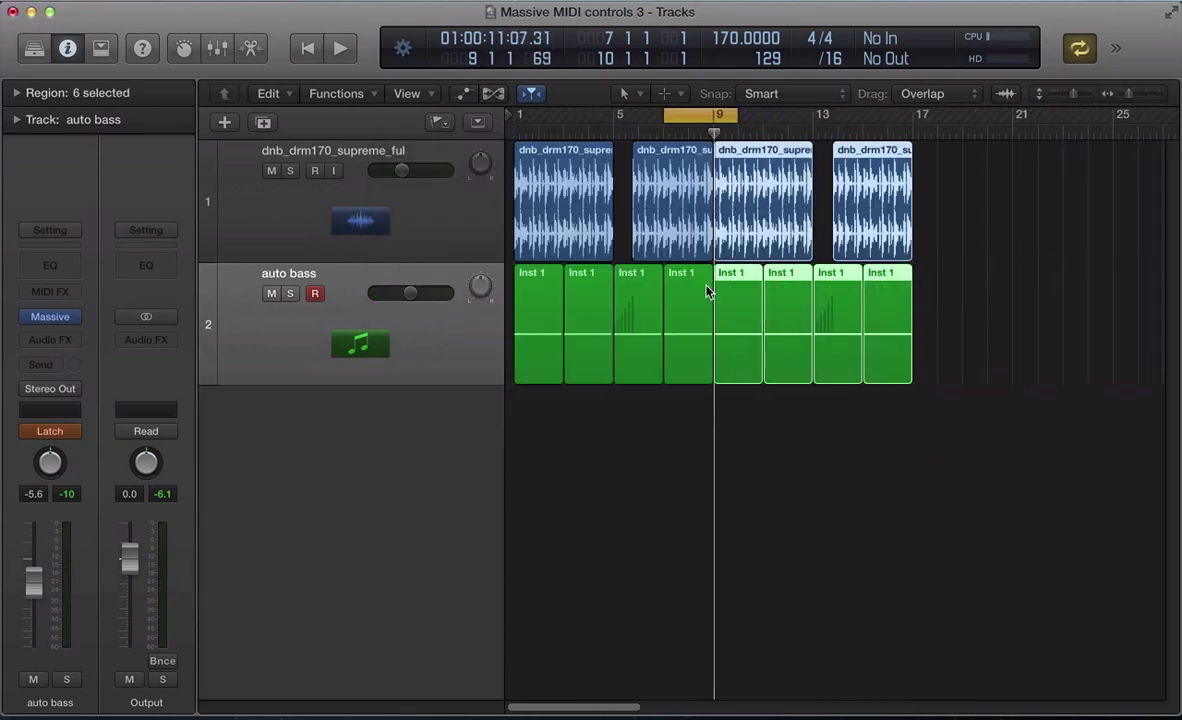
Set the cycle range to span bars 9 to 17 and select the copied auto bass regions inside it
drag(714, 116, 924, 190)
drag(933, 120, 902, 137)
click(835, 512)
click(455, 350)
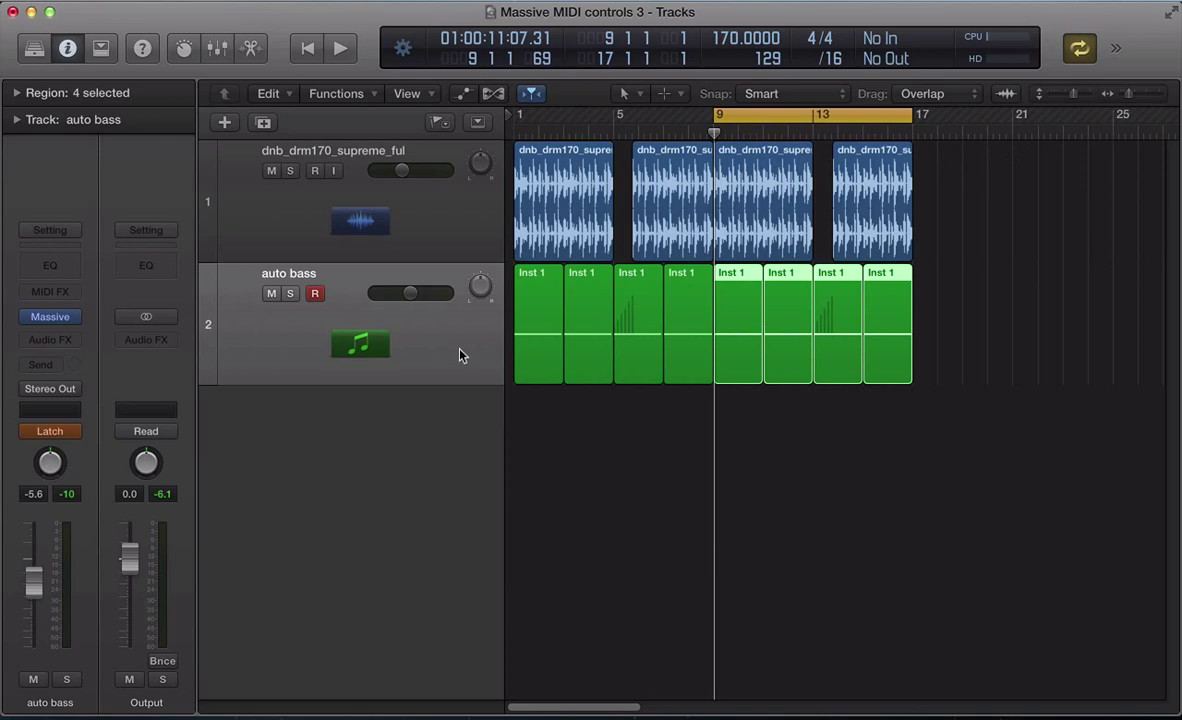
Set Massive's filter mix fader to Mix2 and record a short trial of Filter 2 cutoff automation from bar 9
key(v)
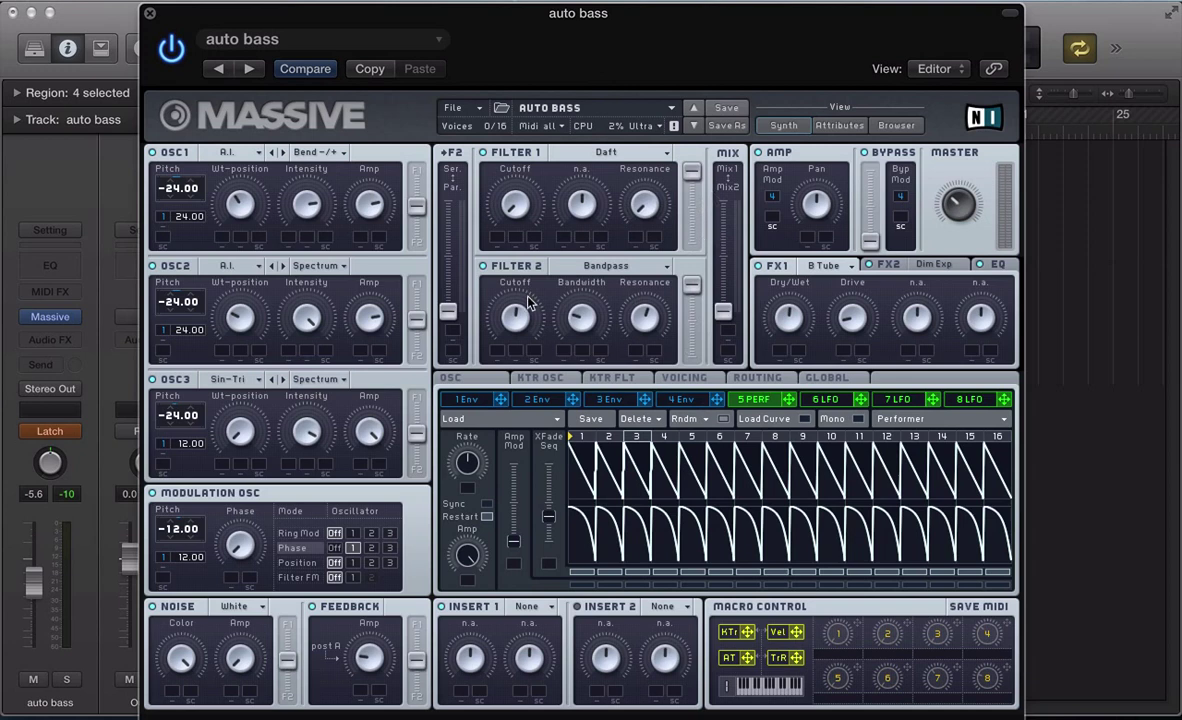
key(space)
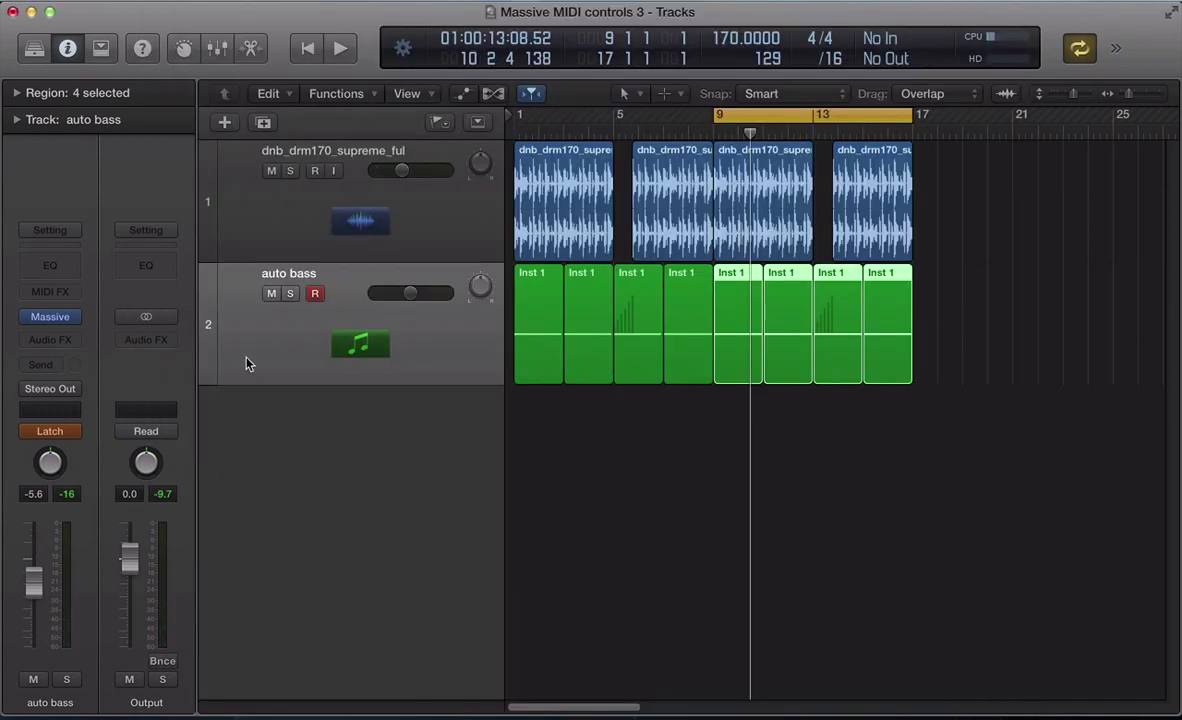
Show auto bass's automation with separate lanes for Filter 2 resonance, modulation oscillator phase, Filter 1 cutoff and Filter 2 cutoff
click(227, 330)
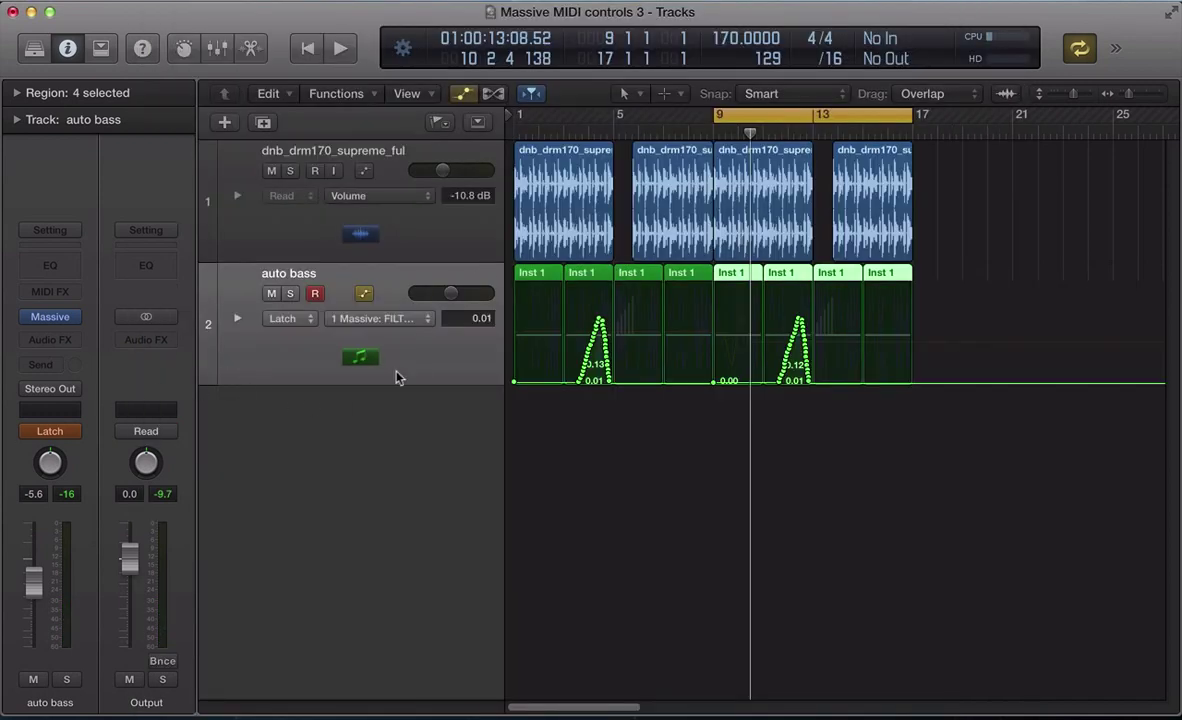
click(237, 318)
click(239, 480)
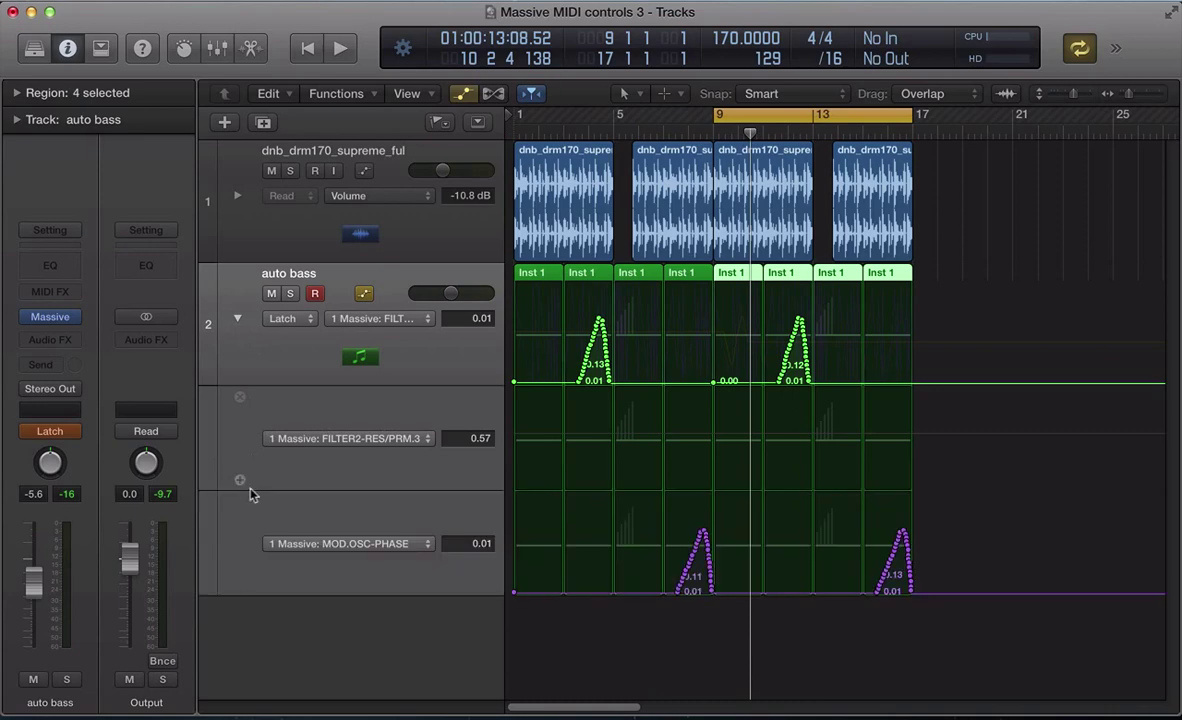
click(239, 589)
scroll(254, 640, down, 2)
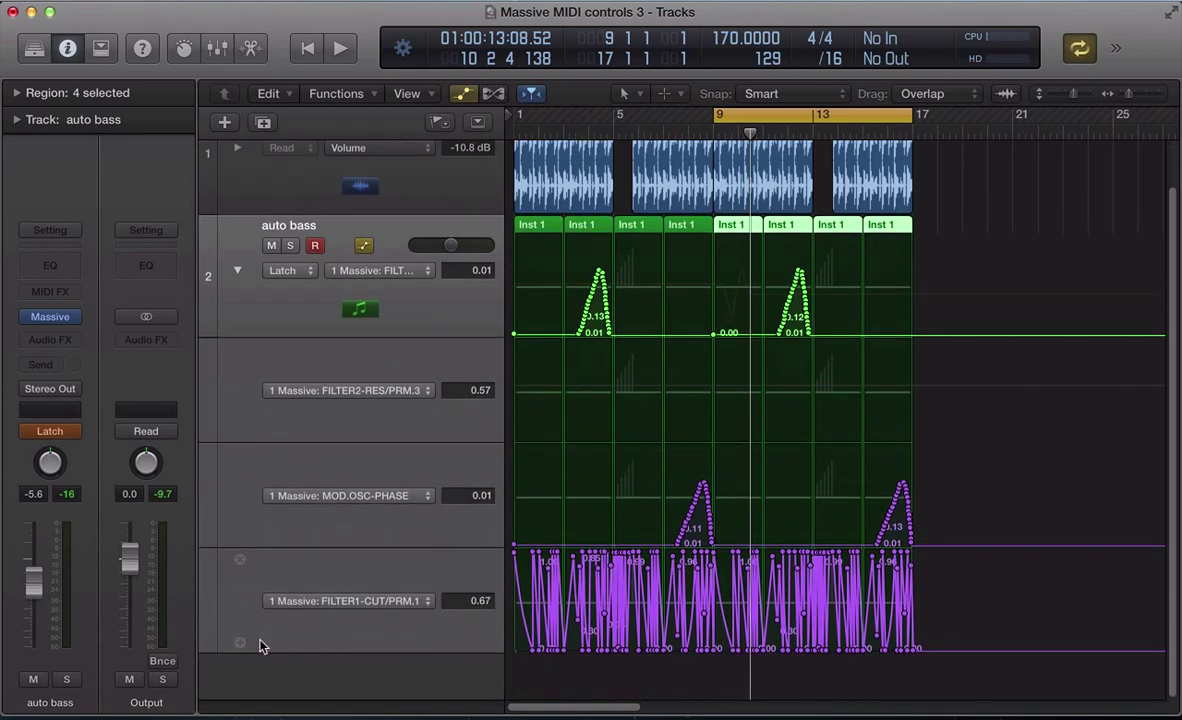
click(239, 643)
scroll(554, 612, down, 4)
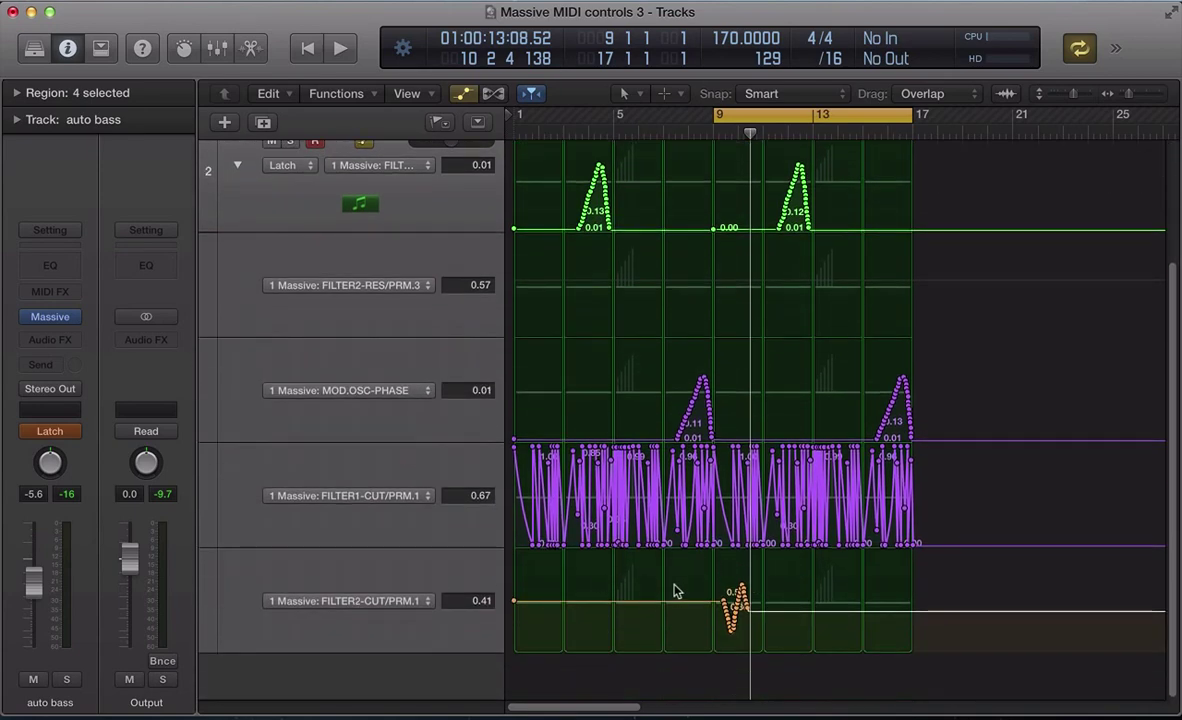
Undo the trial Filter 2 cutoff automation and record a full Latch pass of that parameter across bars 9 to 17
key(super+z)
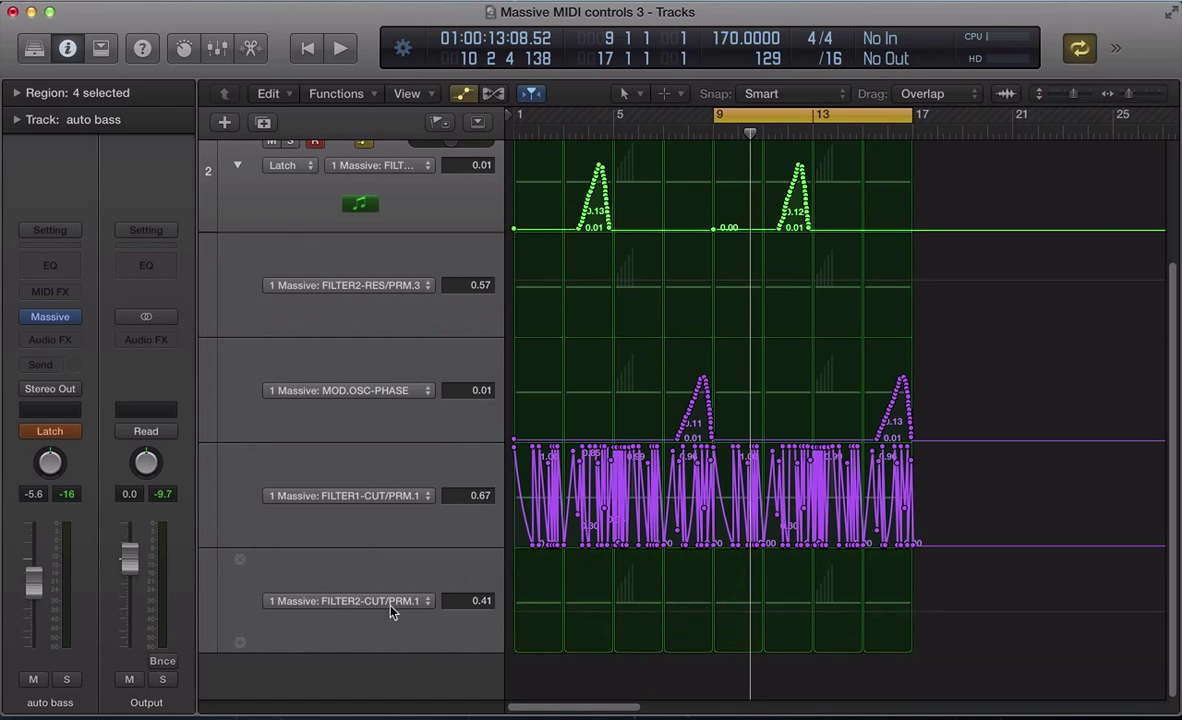
key(v)
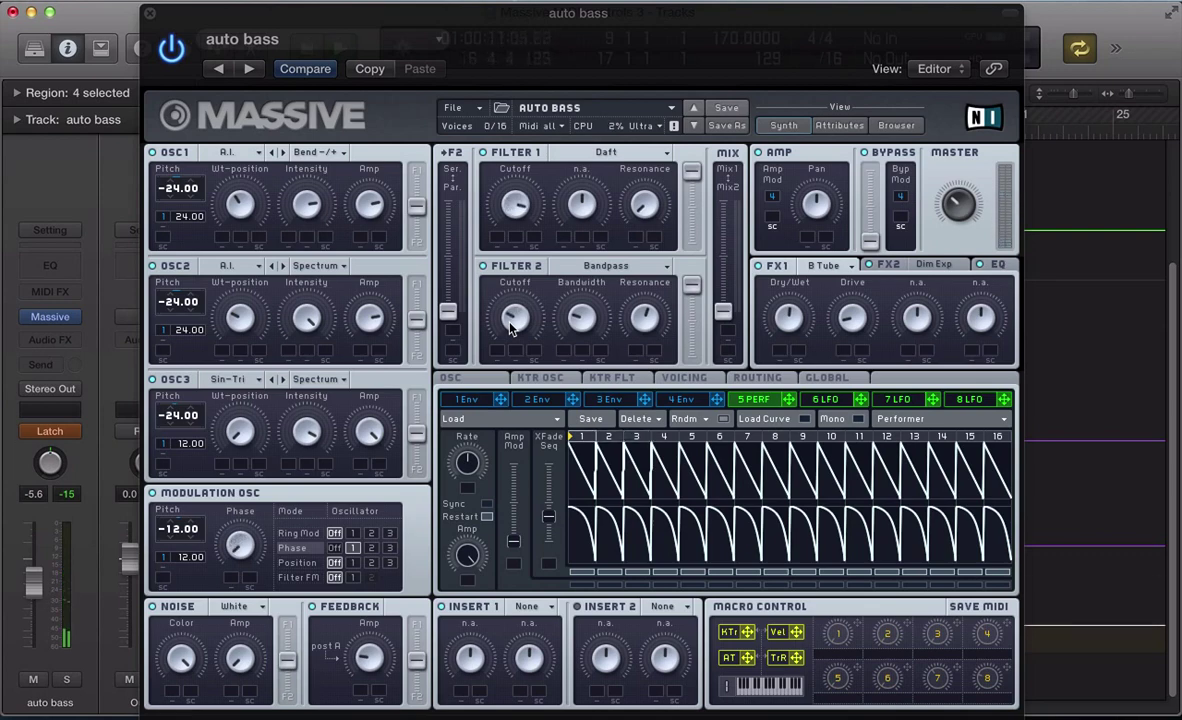
key(v)
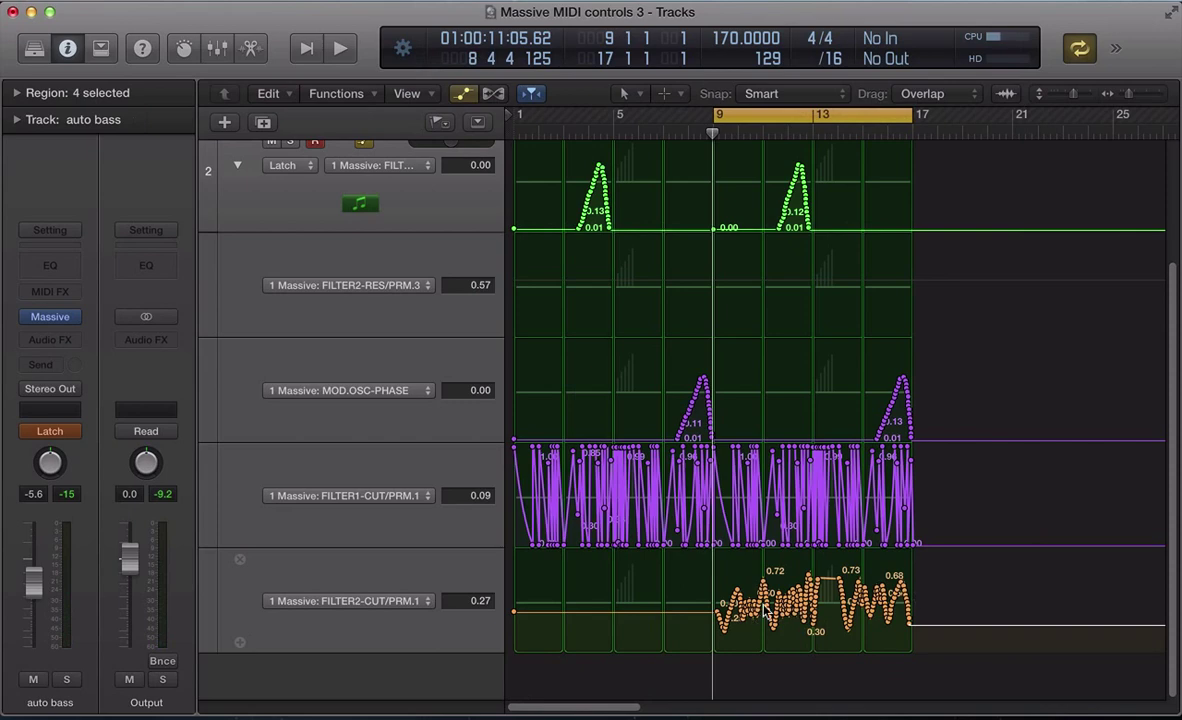
Play back the Filter 2 cutoff automation and pull its flat section in bar 13 down into a dip
scroll(855, 607, up, 8)
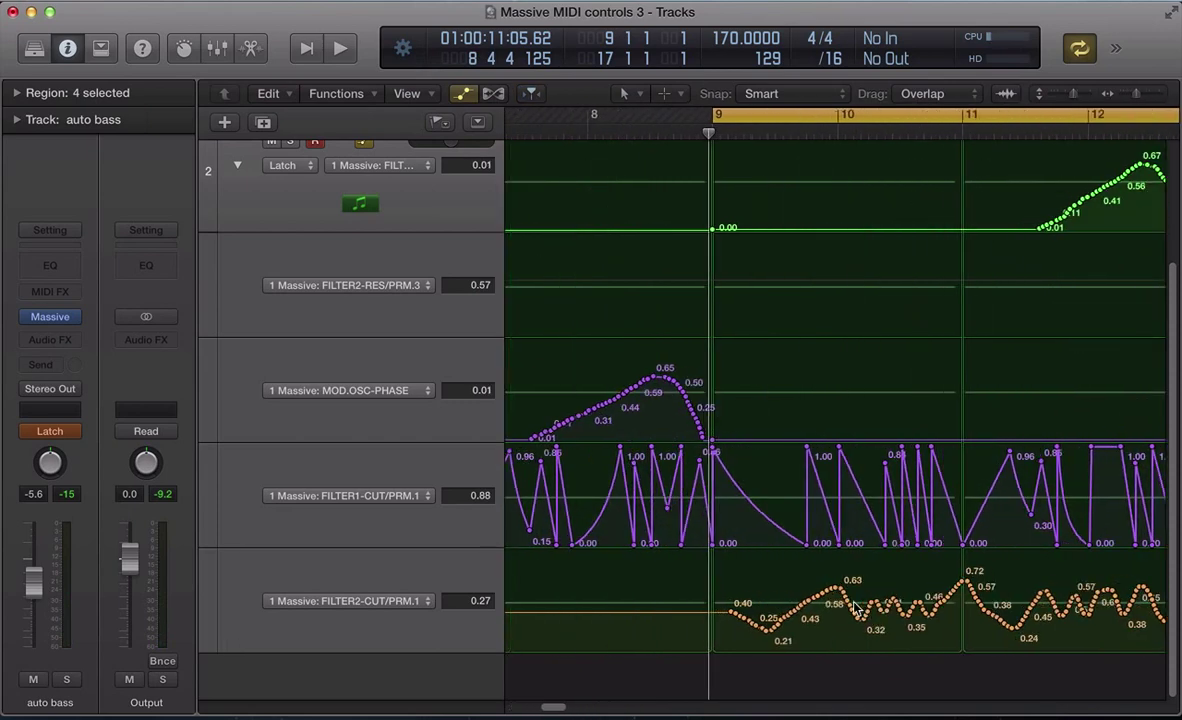
scroll(855, 607, down, 4)
scroll(855, 607, down, 3)
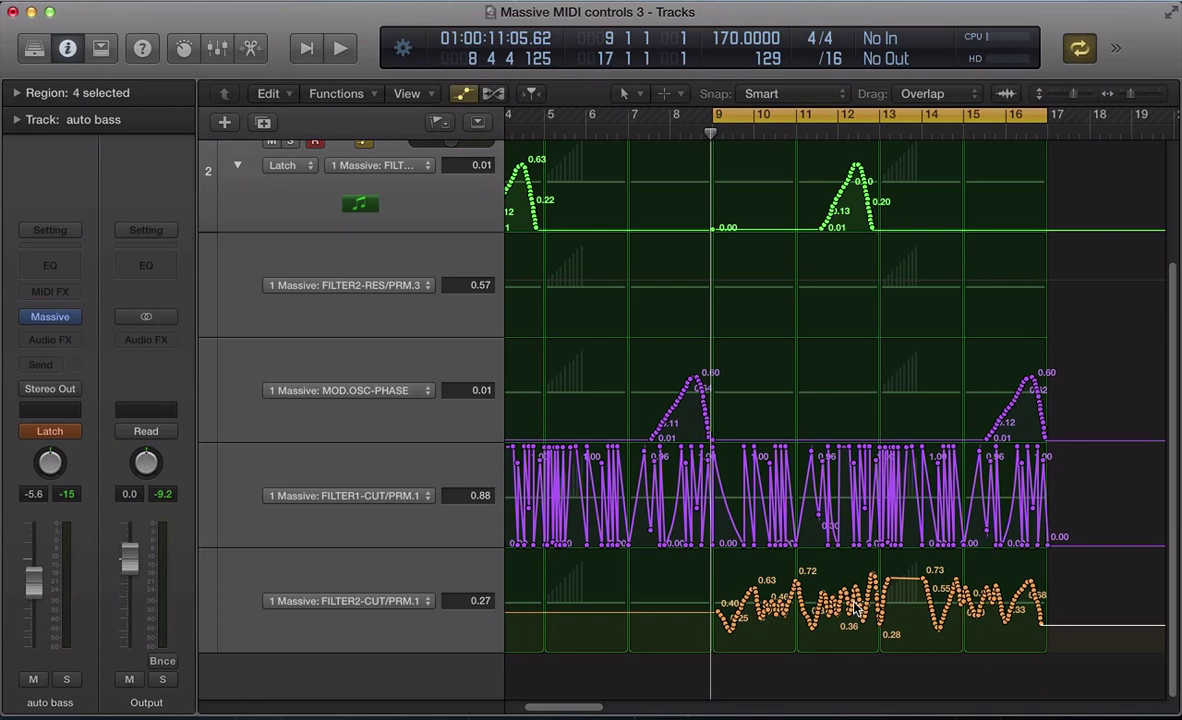
key(space)
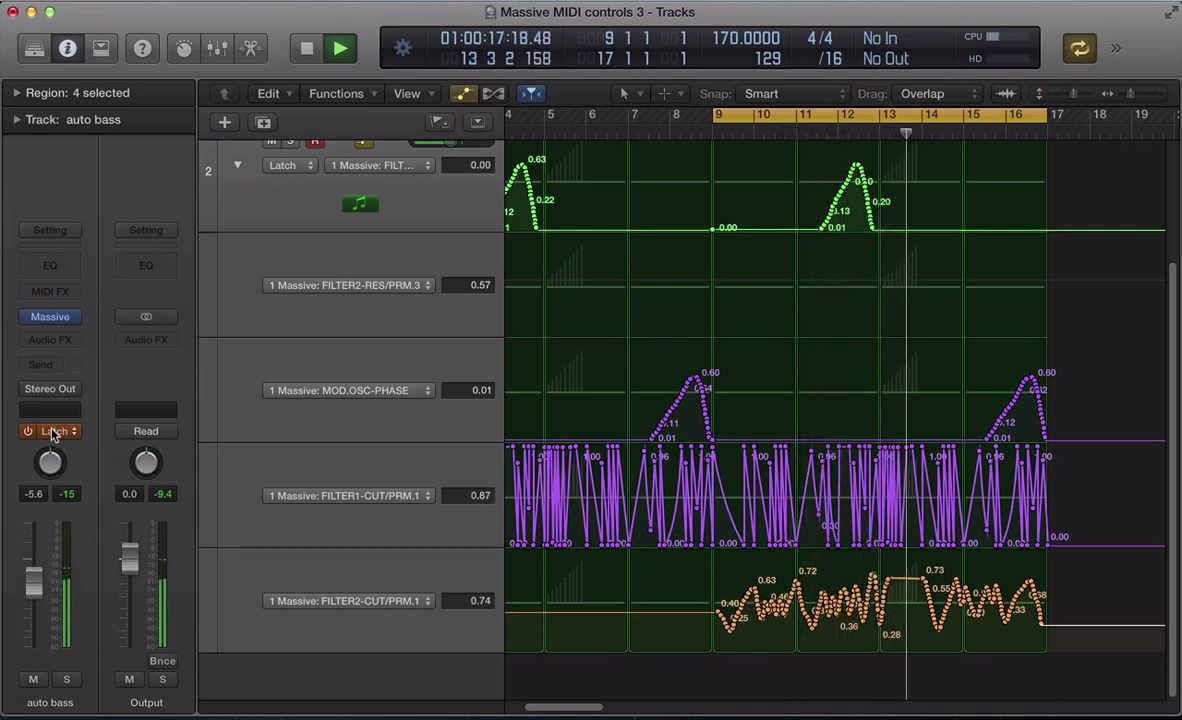
drag(900, 579, 901, 612)
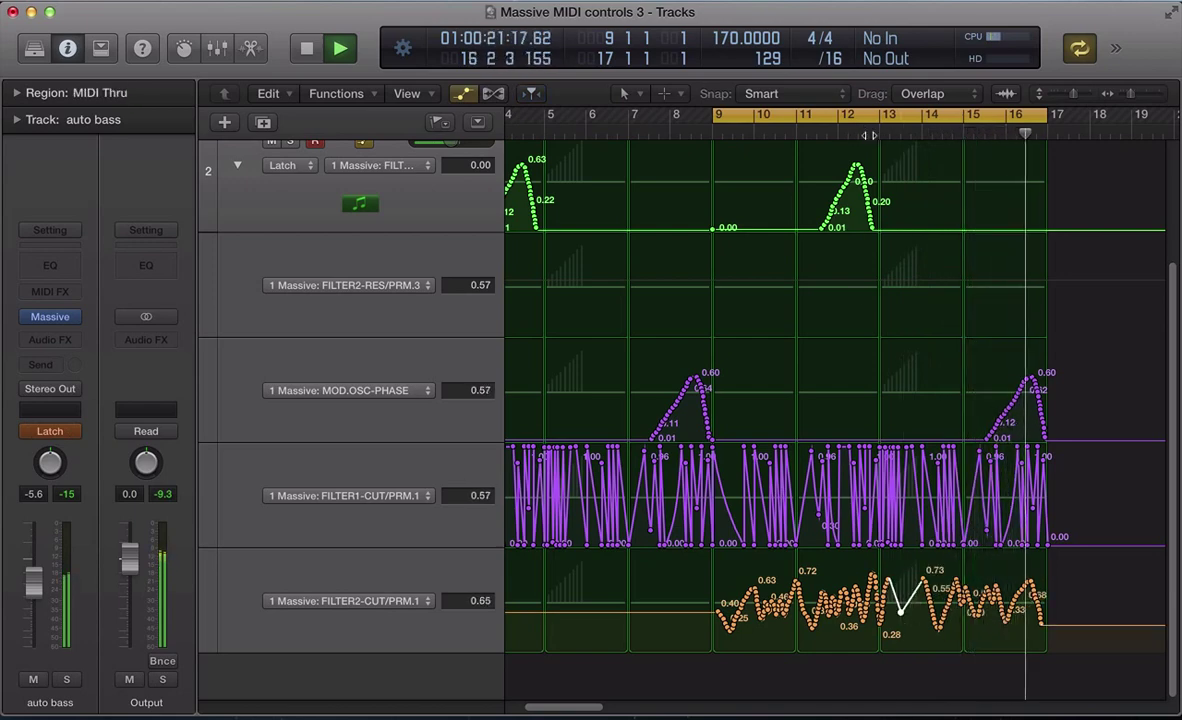
click(876, 133)
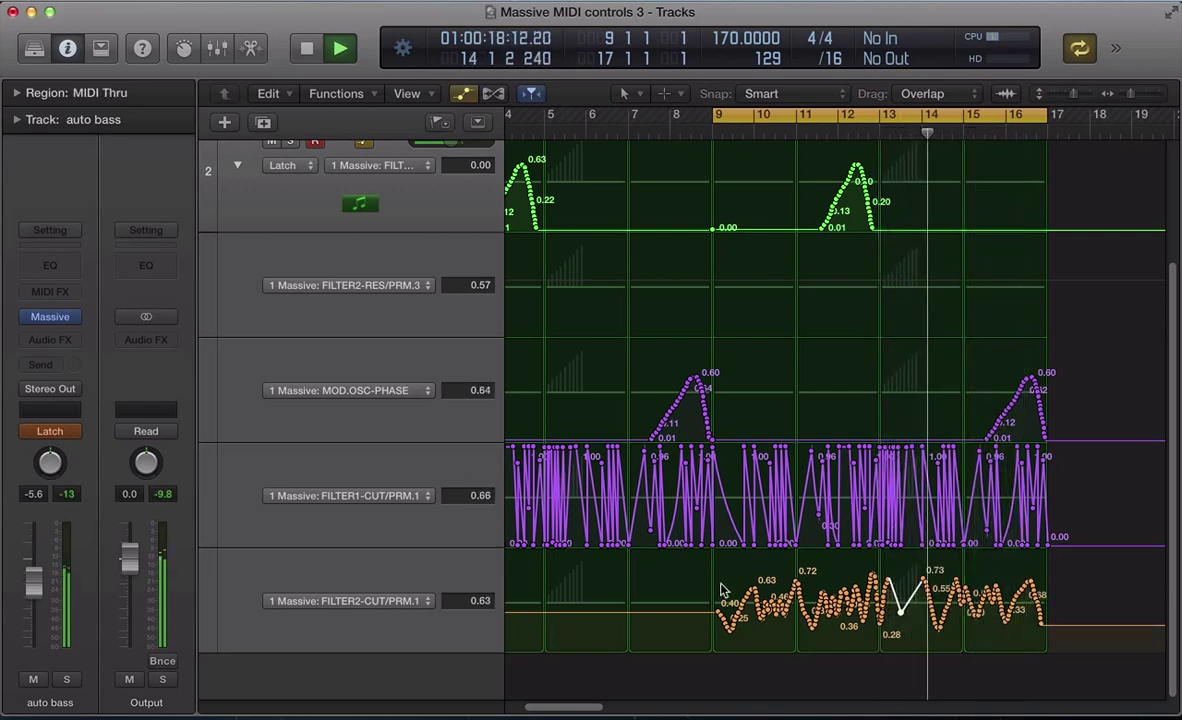
Stop playback, set the auto bass track's automation mode to Read, and check the Massive controls
key(space)
click(50, 431)
click(52, 404)
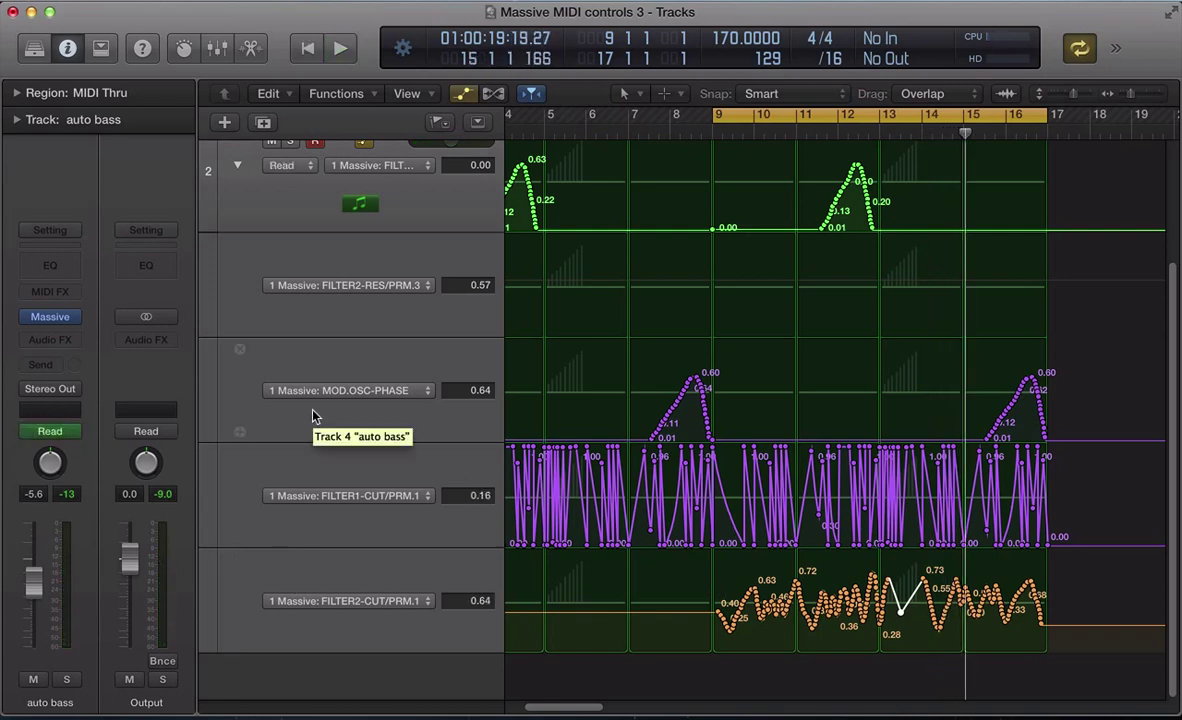
click(44, 433)
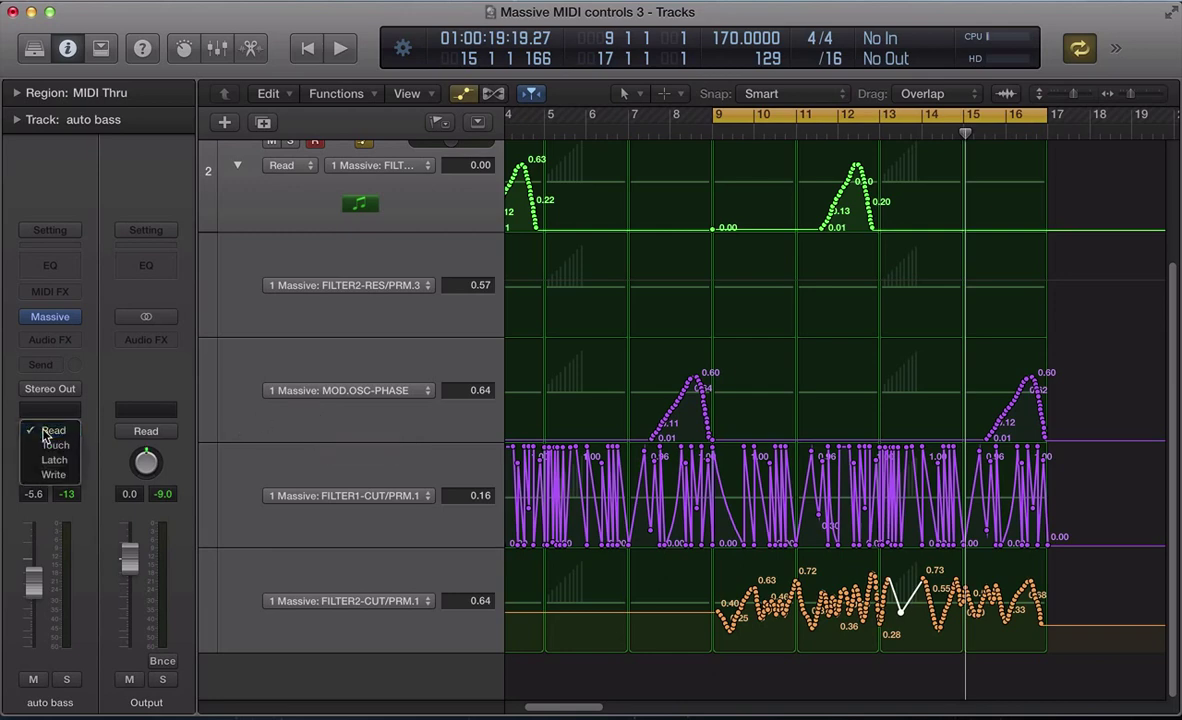
click(44, 434)
key(v)
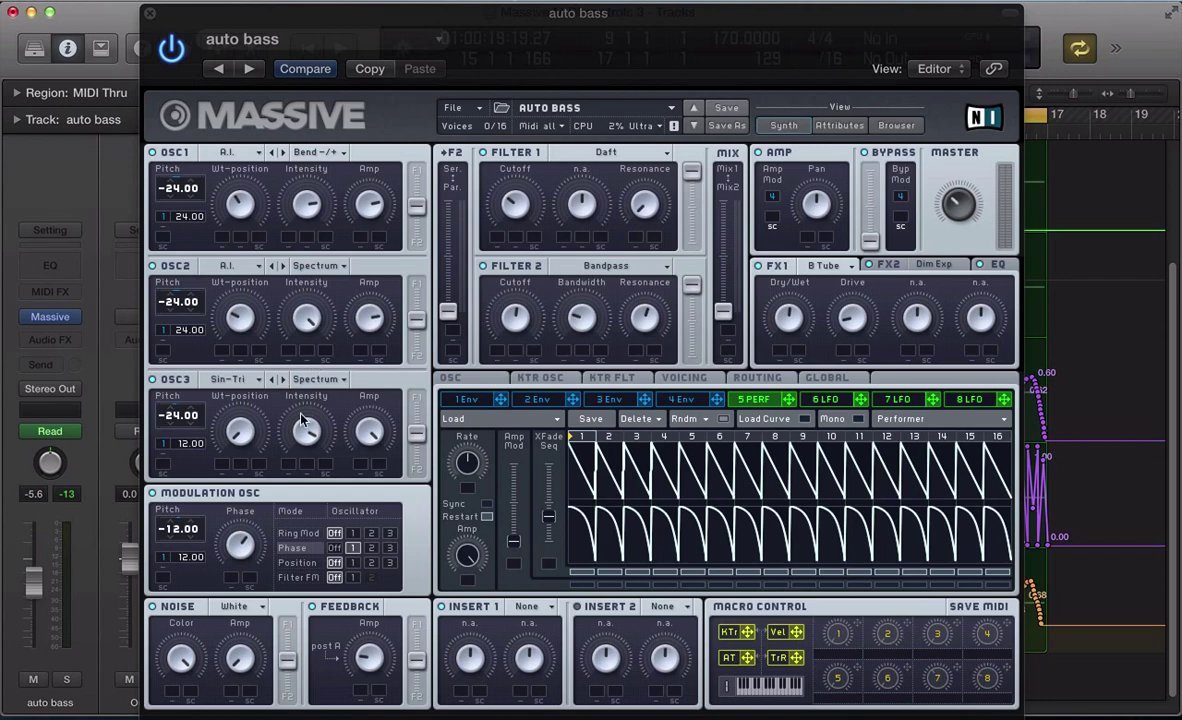
key(v)
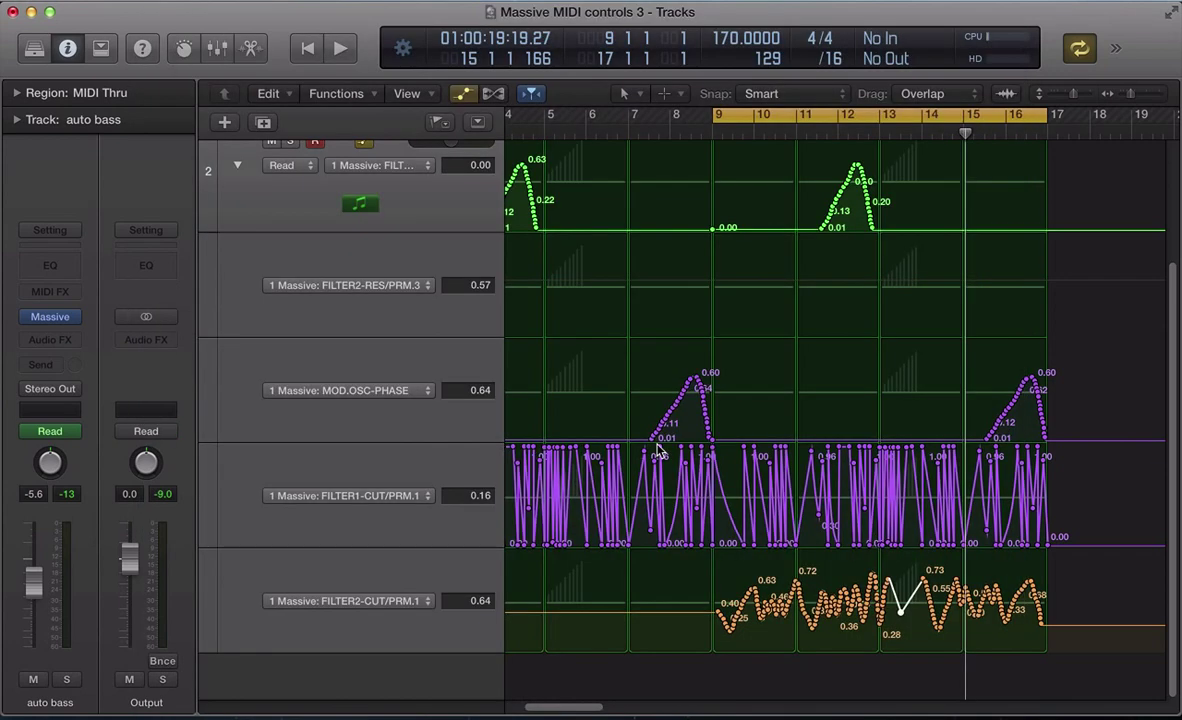
Set the cycle range to bars 13 to 16 and play the section back with the automation lanes collapsed
click(890, 118)
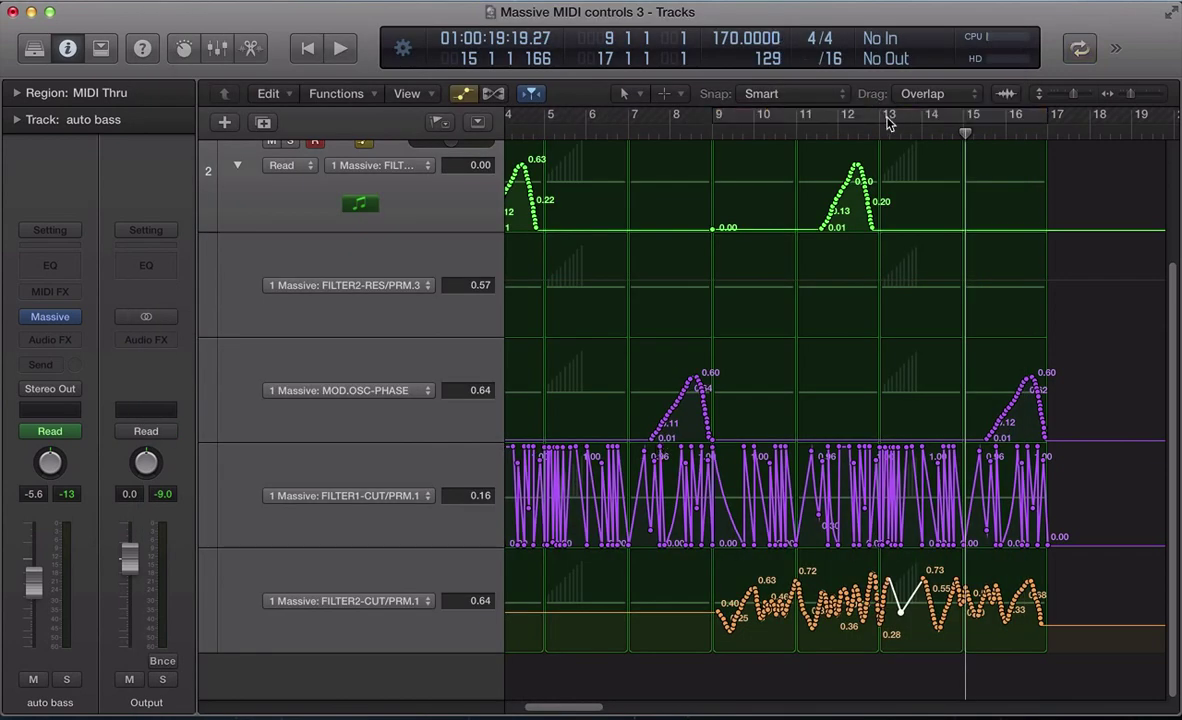
drag(886, 119, 1026, 123)
key(space)
key(a)
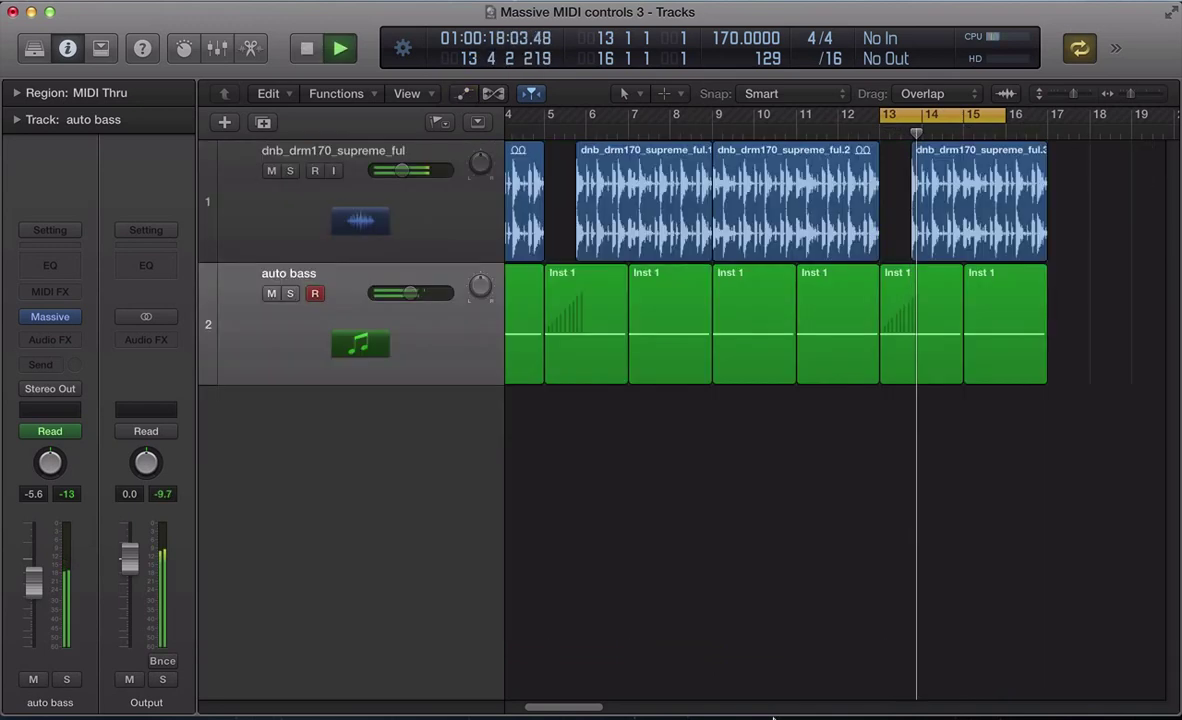
key(space)
key(a)
key(space)
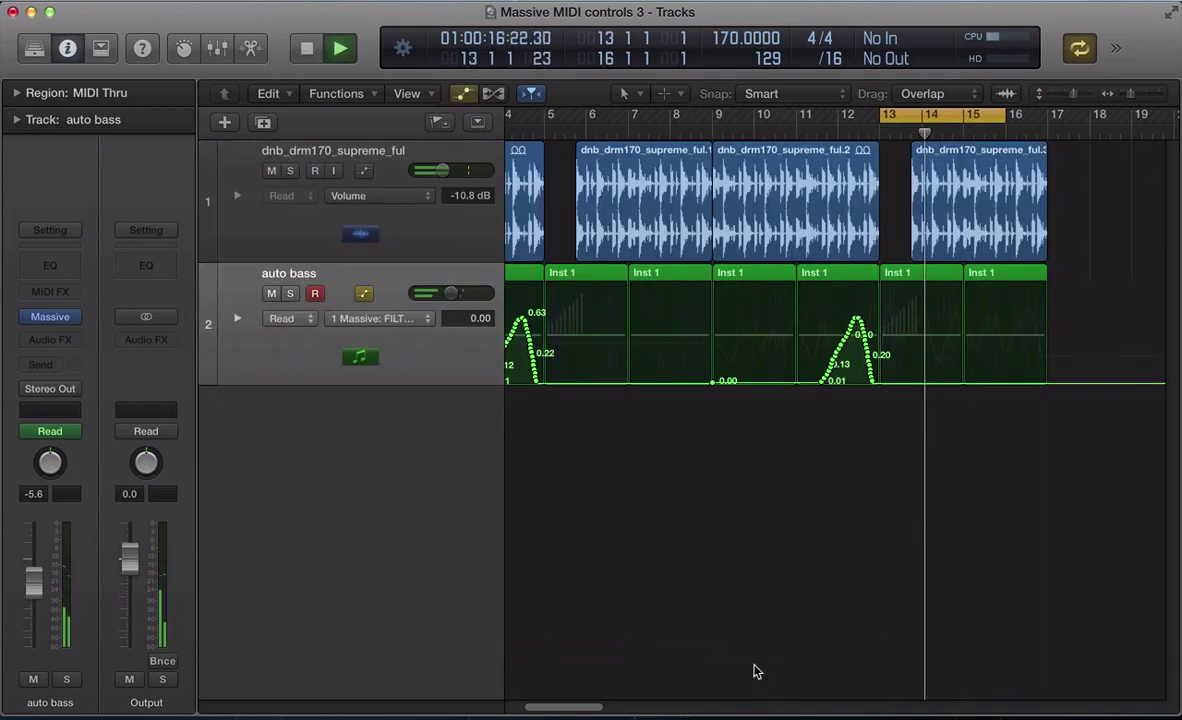
Display the Massive MOD.OSC-PHASE automation on the auto bass track and stop playback
click(336, 318)
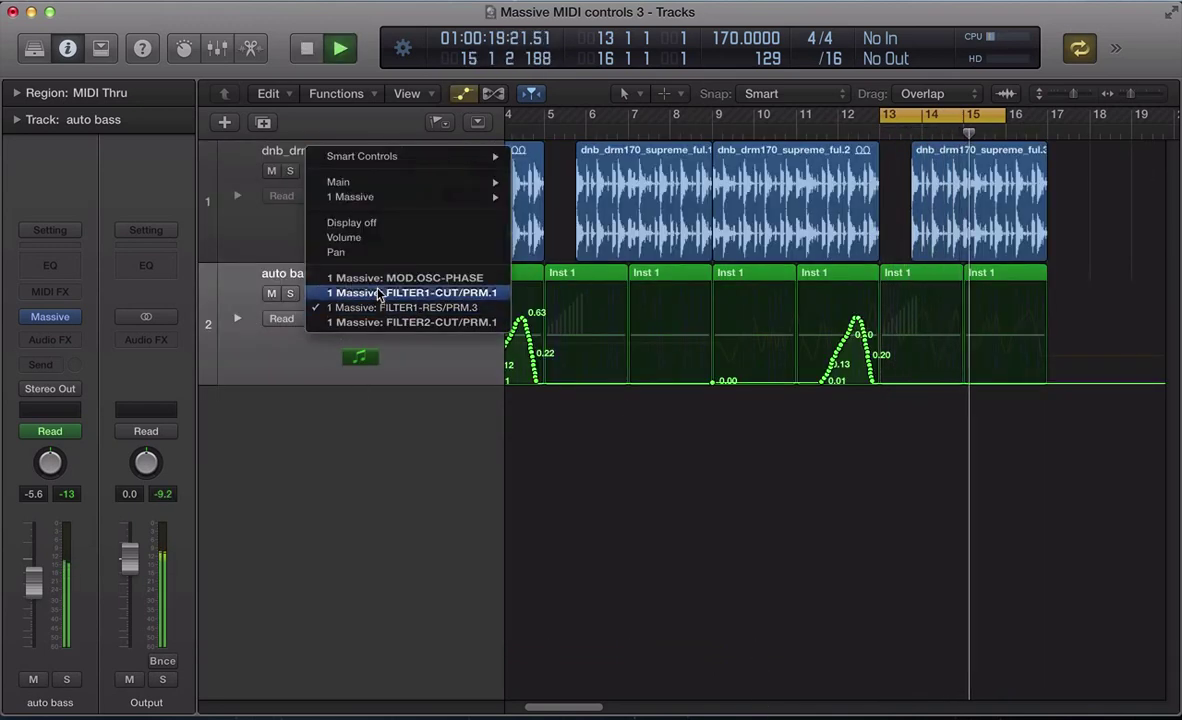
key(Return)
key(space)
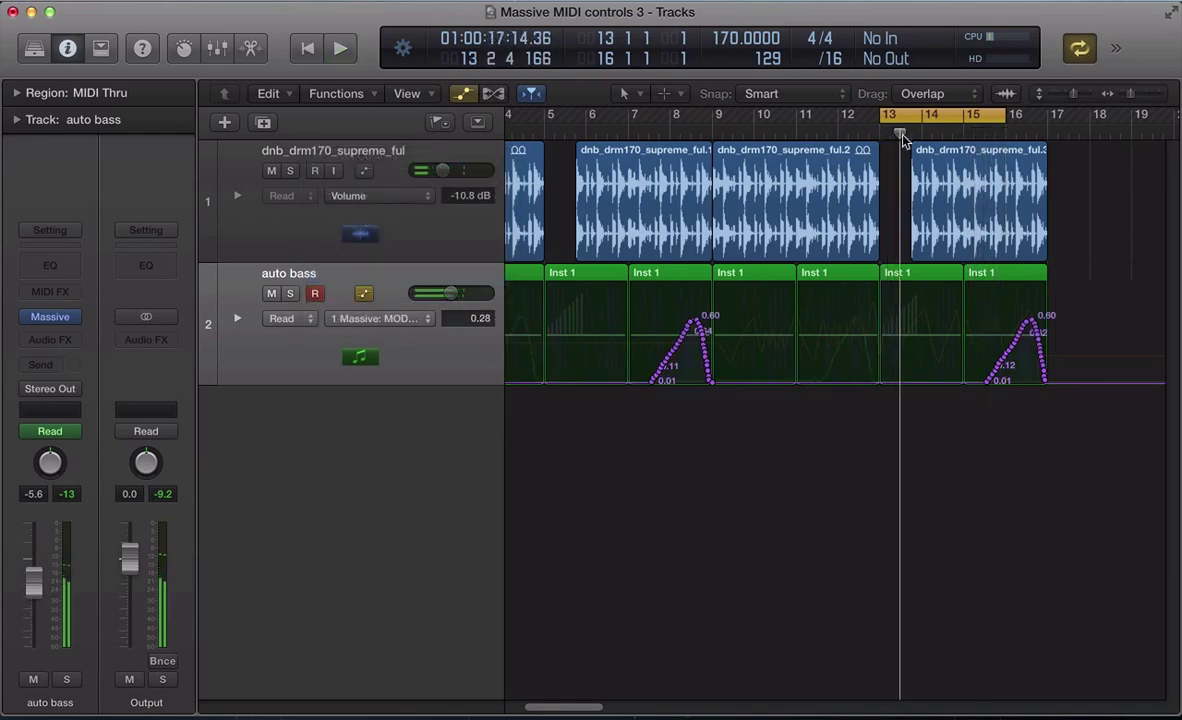
Set the cycle range to span bars 1 to 18, play the whole arrangement, and reopen the Massive synth on auto bass
key(c)
scroll(658, 281, down, 3)
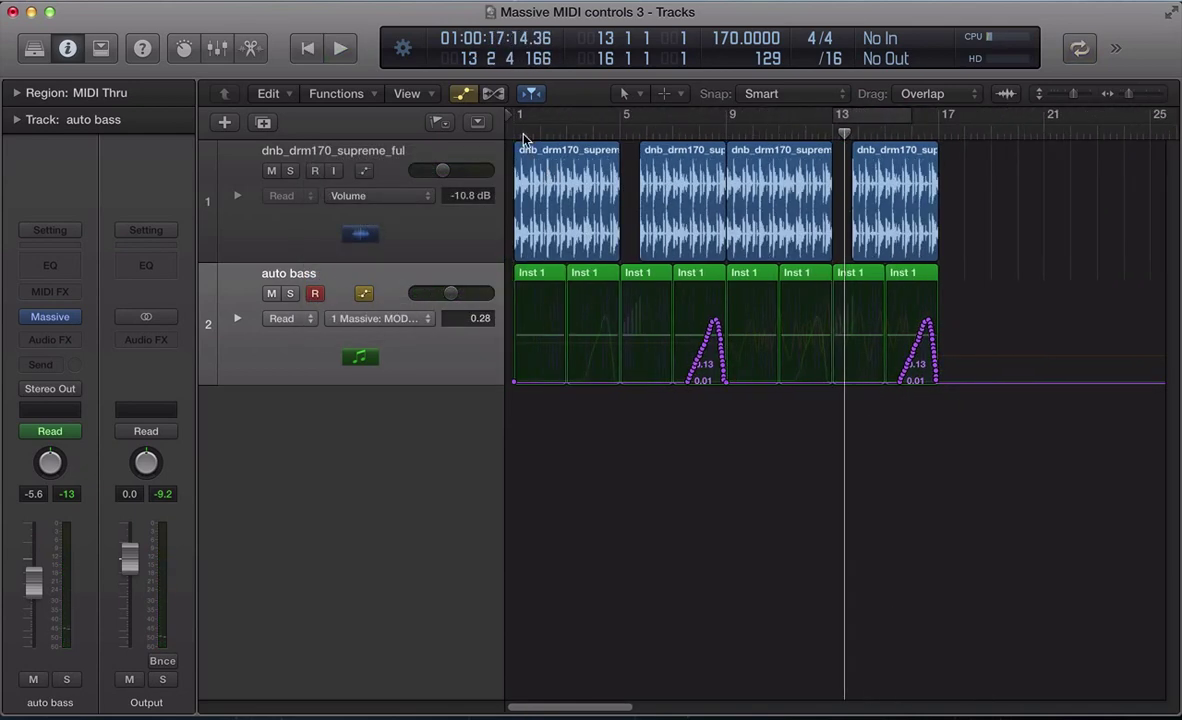
drag(546, 126, 976, 185)
key(space)
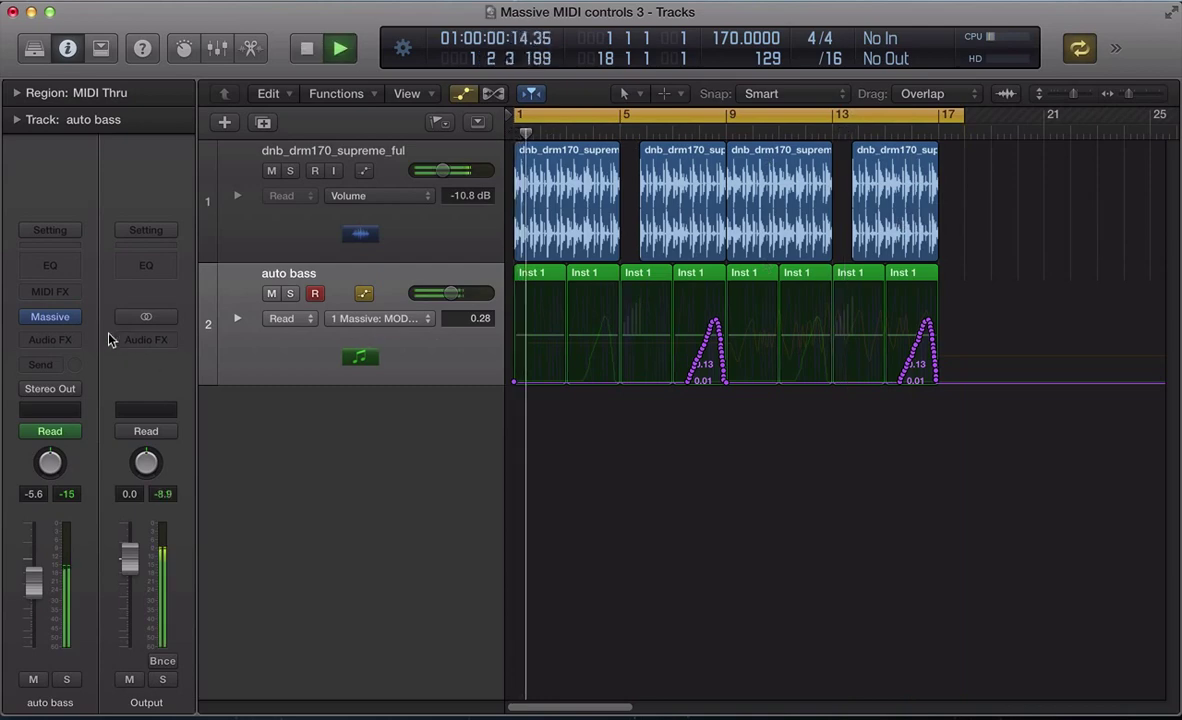
click(47, 318)
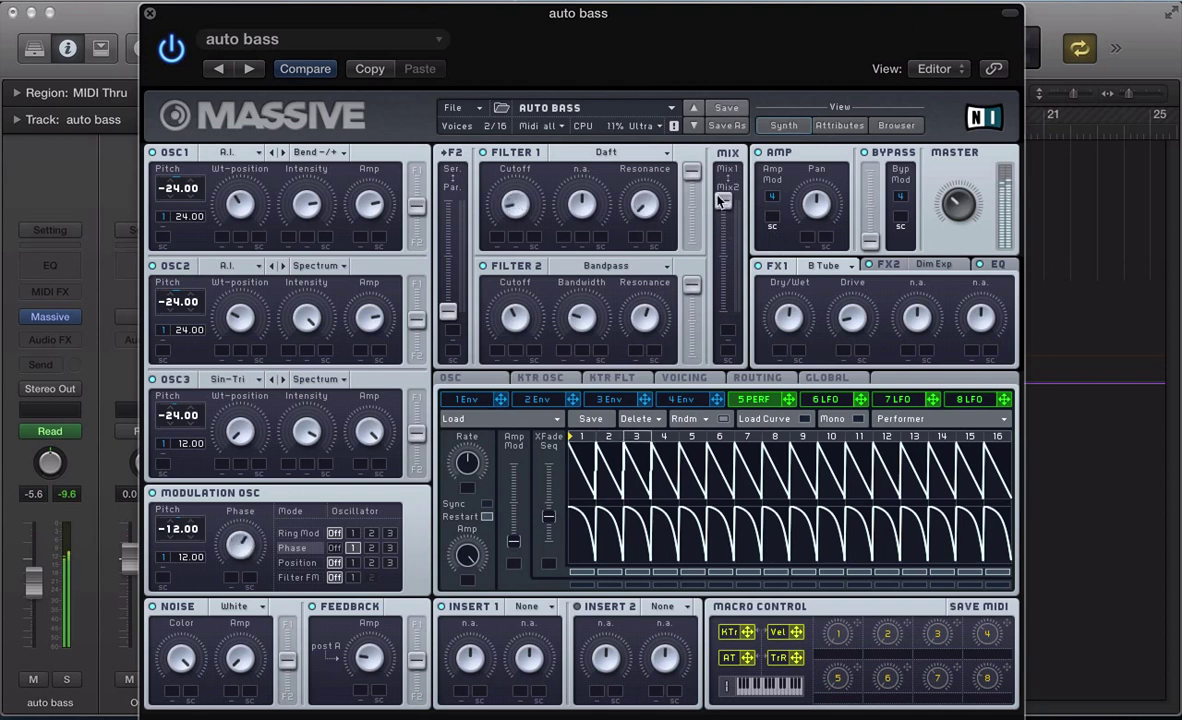
Lower Massive's filter mix fader and hide the synth window to return to the arrangement
drag(722, 200, 727, 293)
key(v)
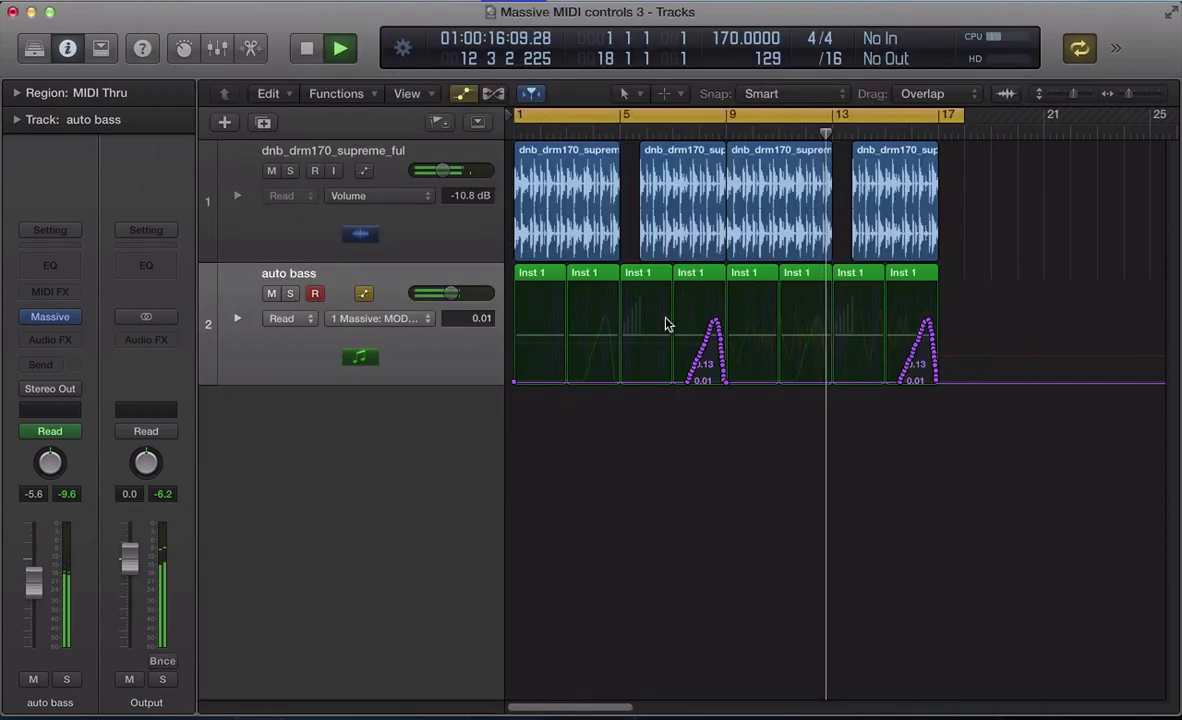
Select the auto bass track's regions, expand an extra automation lane beneath the track, and stop playback
click(373, 368)
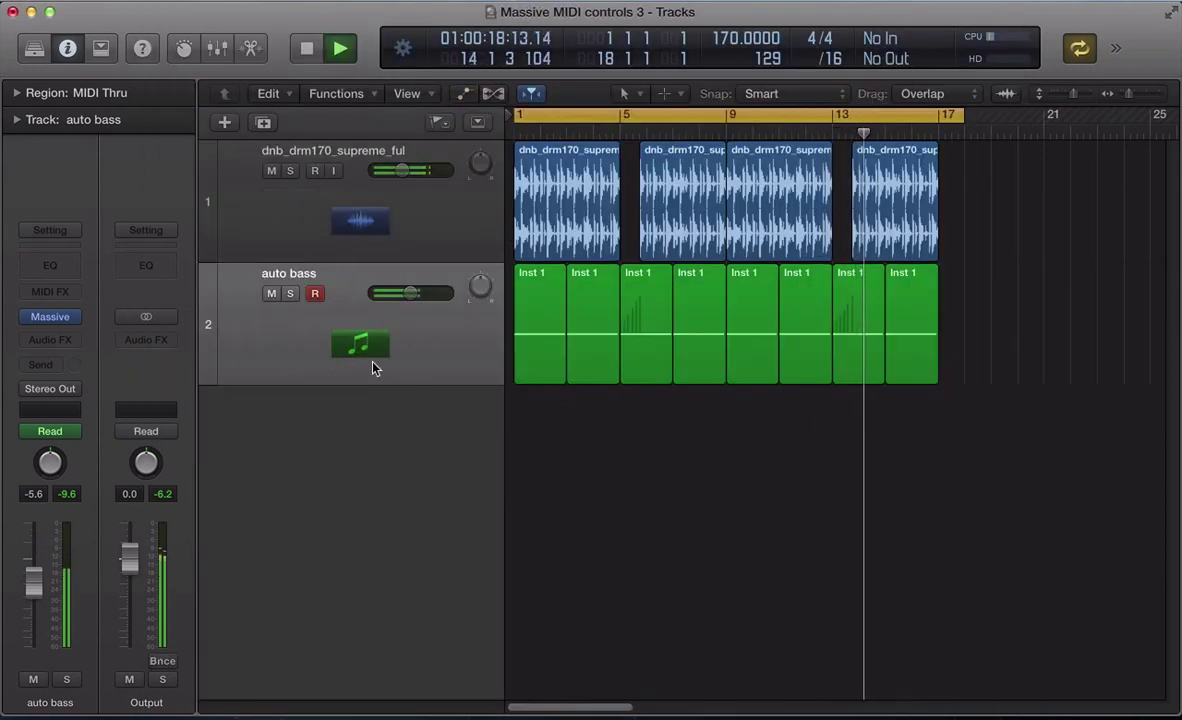
key(x)
key(x)
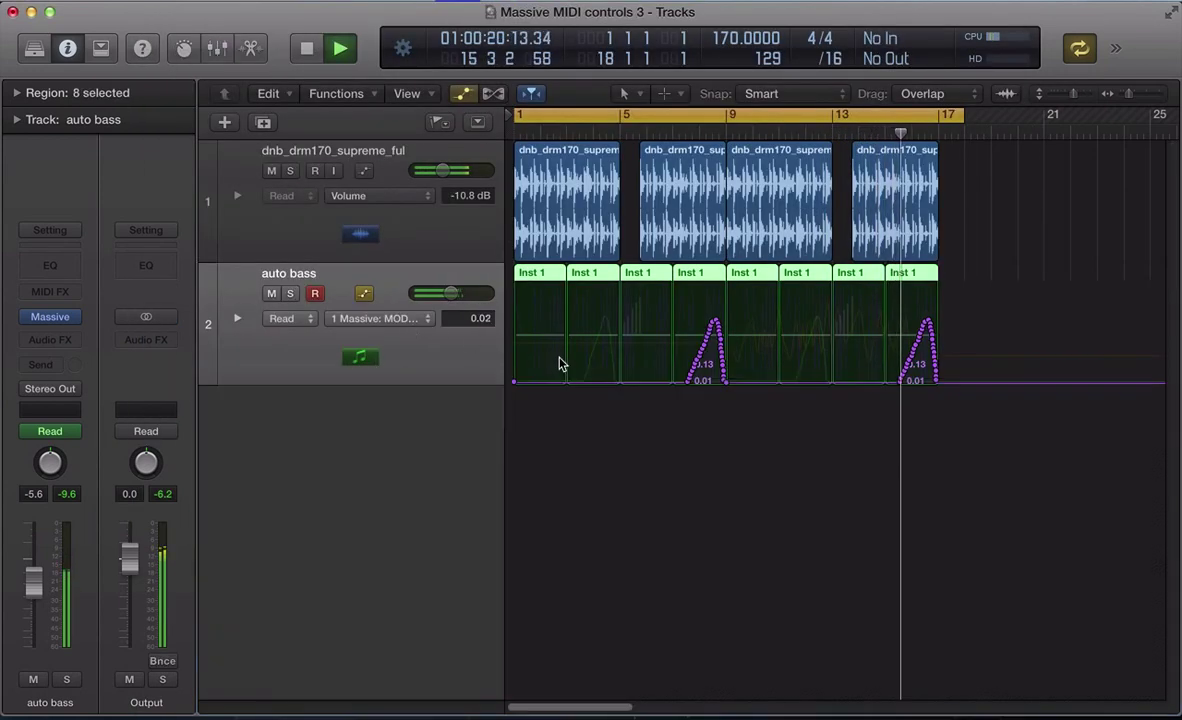
click(237, 318)
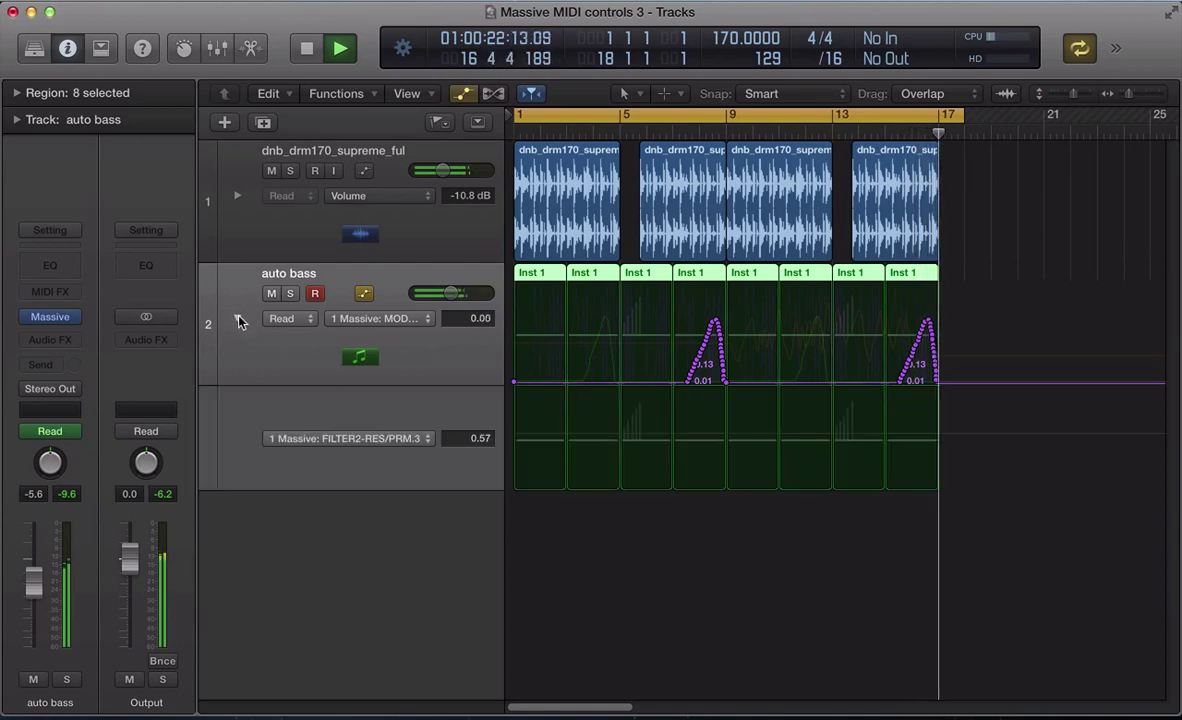
key(space)
Review the FILTER1-CUT/PRM.1, FILTER1-RES/PRM.3 and FILTER2-CUT/PRM.1 automation in turn in the extra lane under auto bass
click(283, 438)
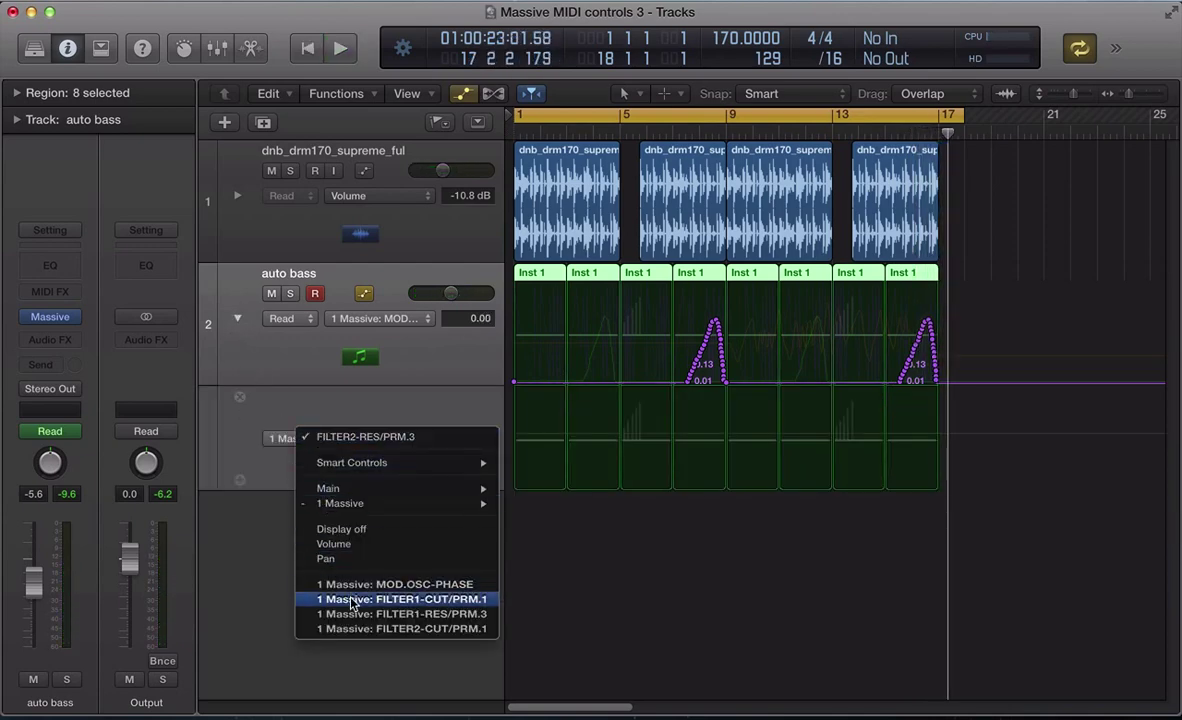
click(340, 599)
click(345, 447)
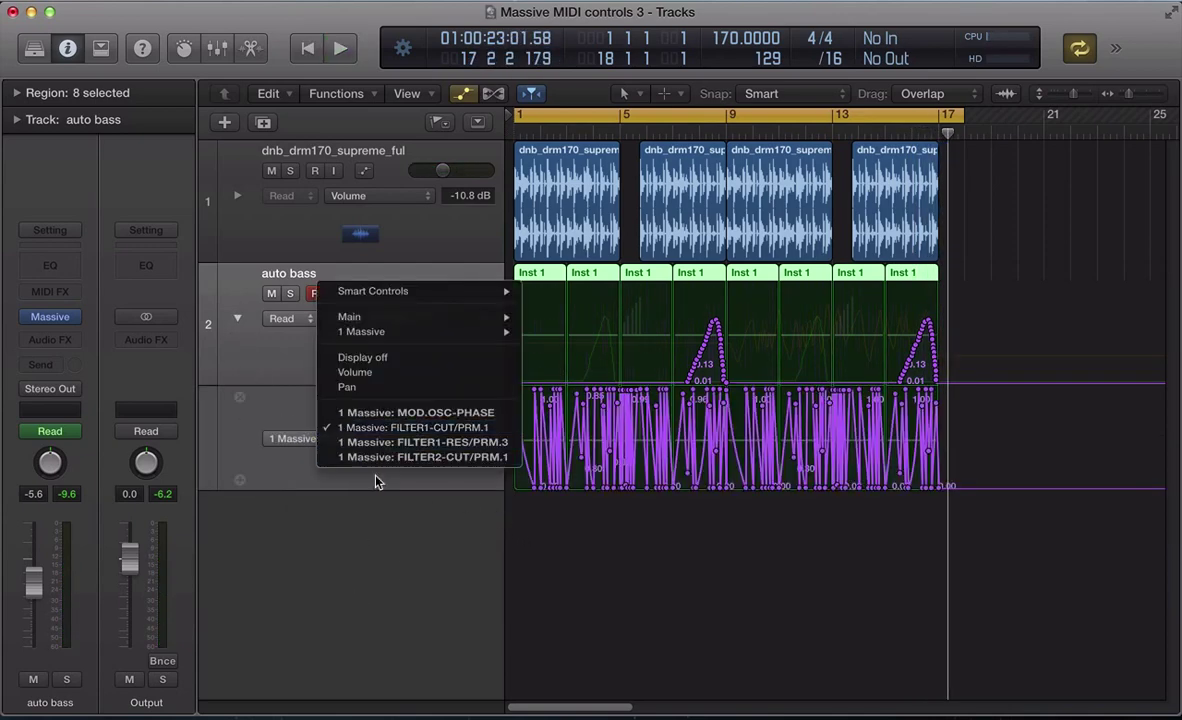
click(420, 441)
click(332, 438)
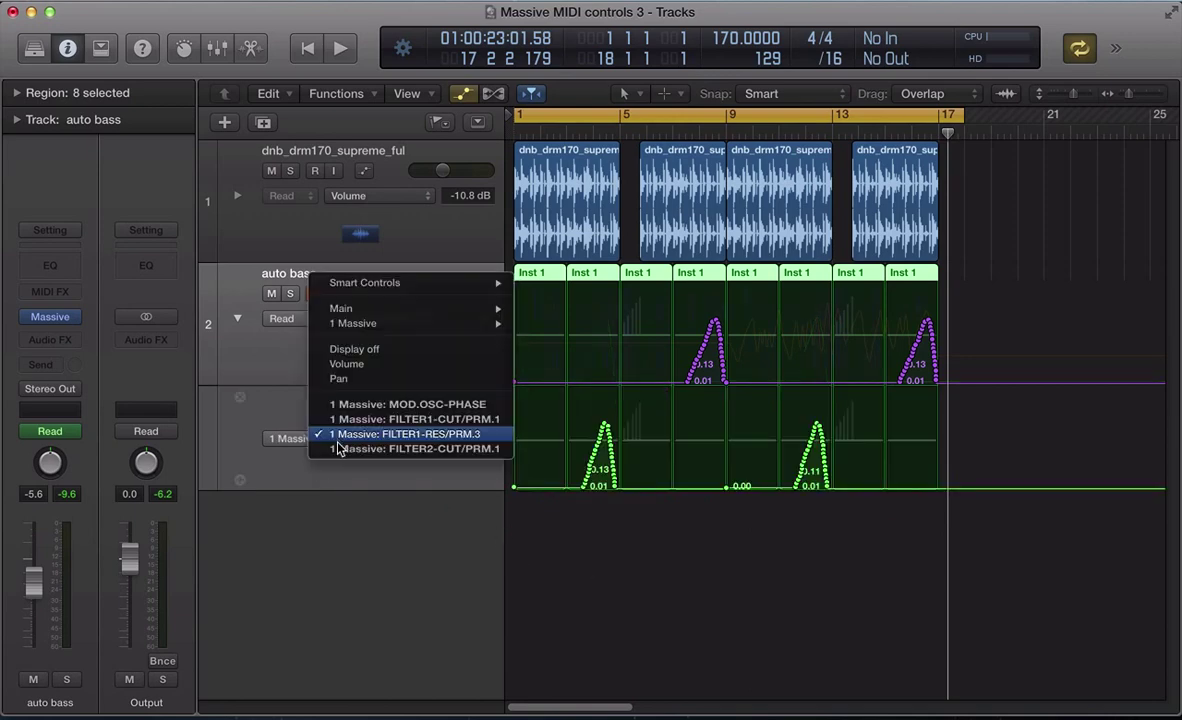
click(340, 450)
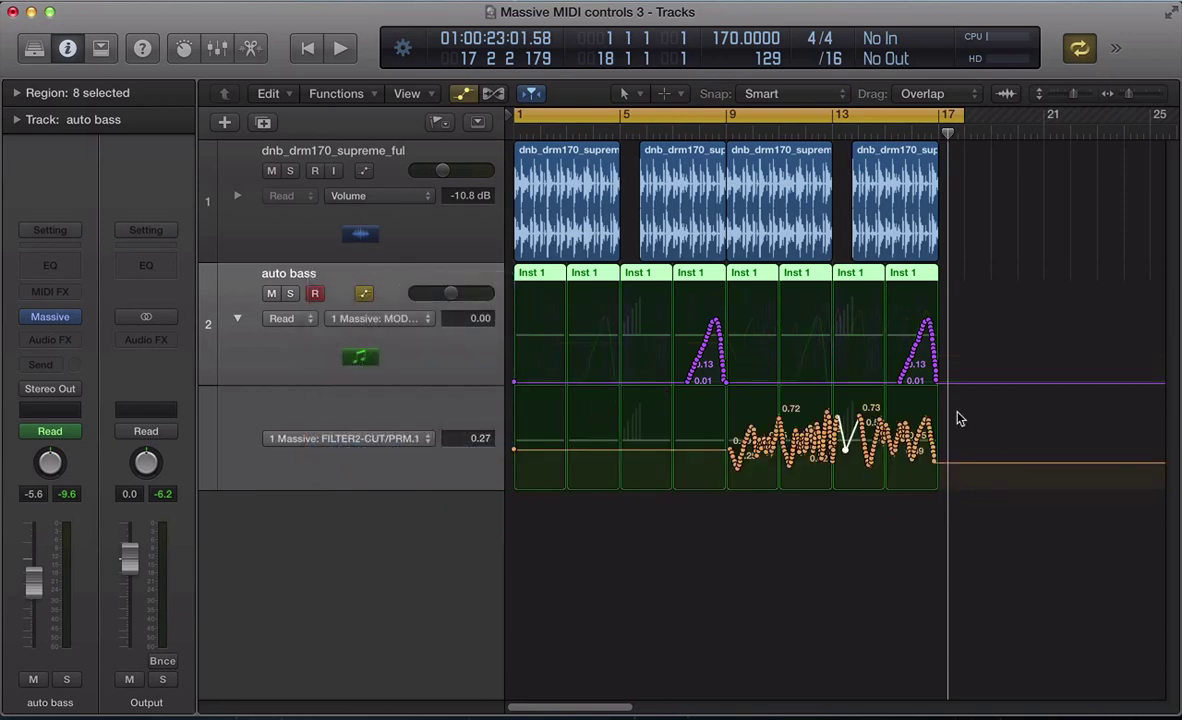